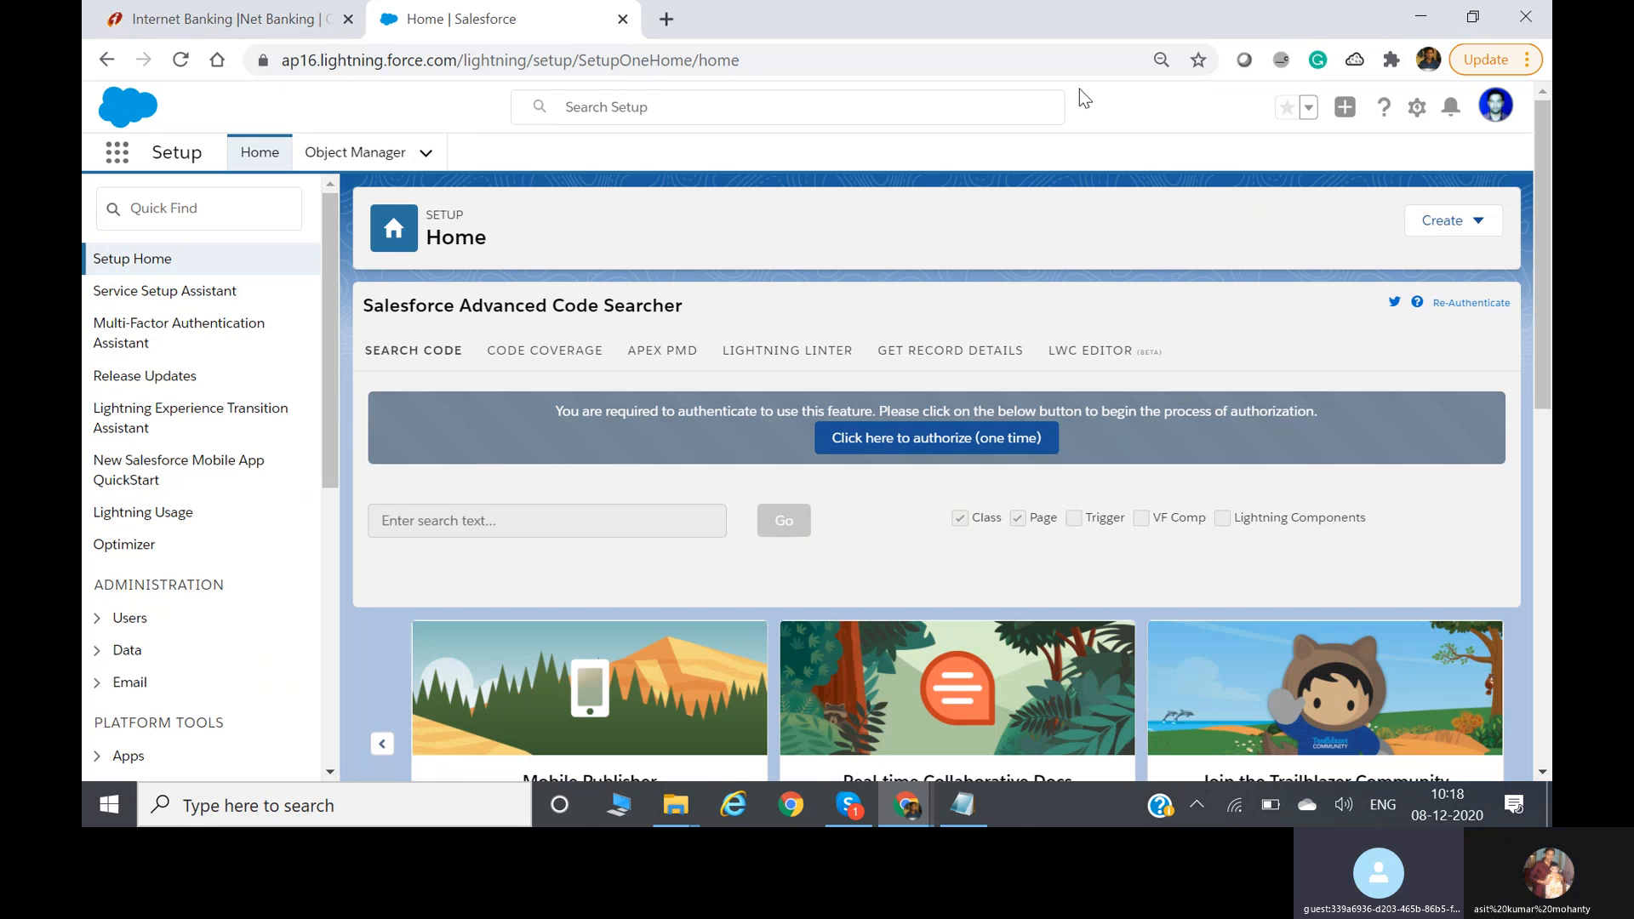
- Open the Salesforce CPQ app and show its Home page
click(111, 160)
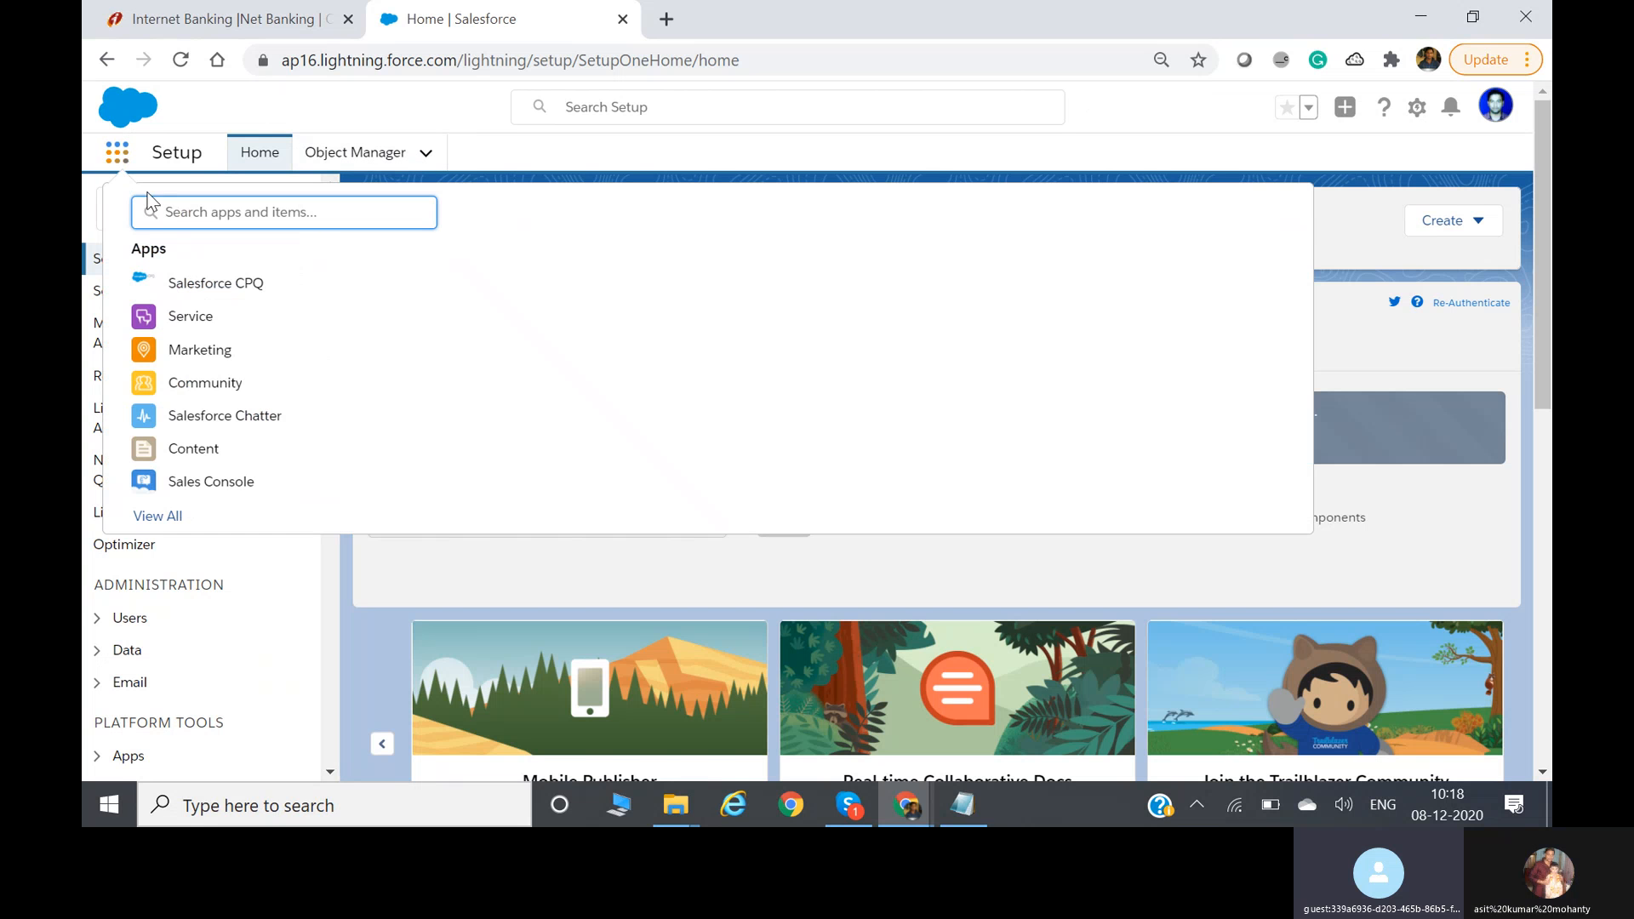
click(221, 287)
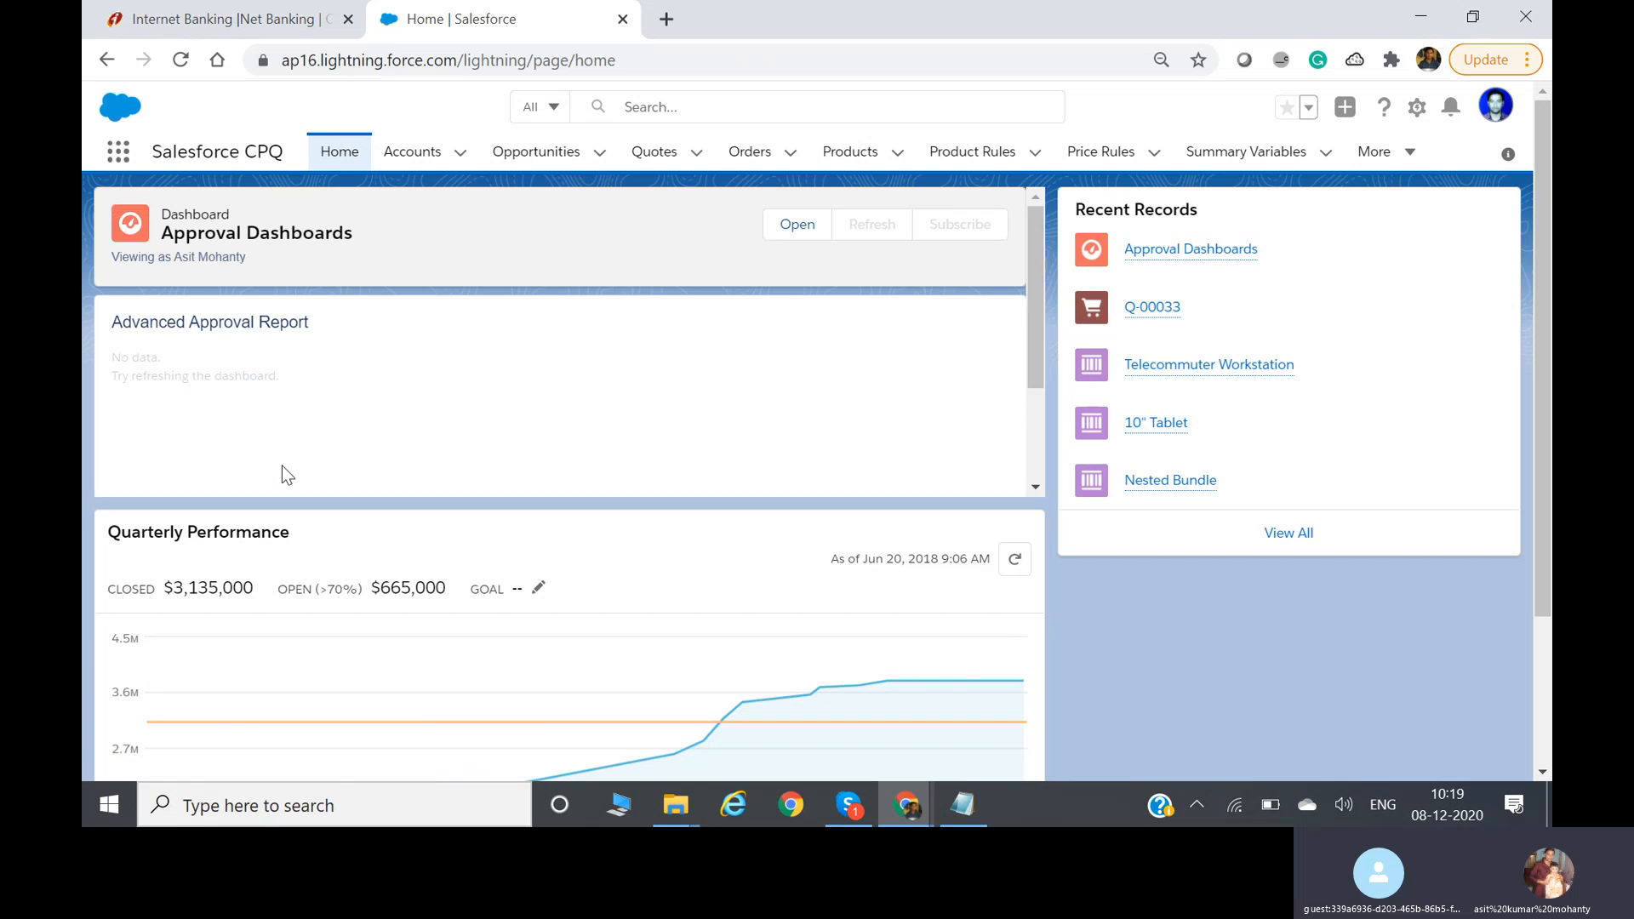
click(338, 154)
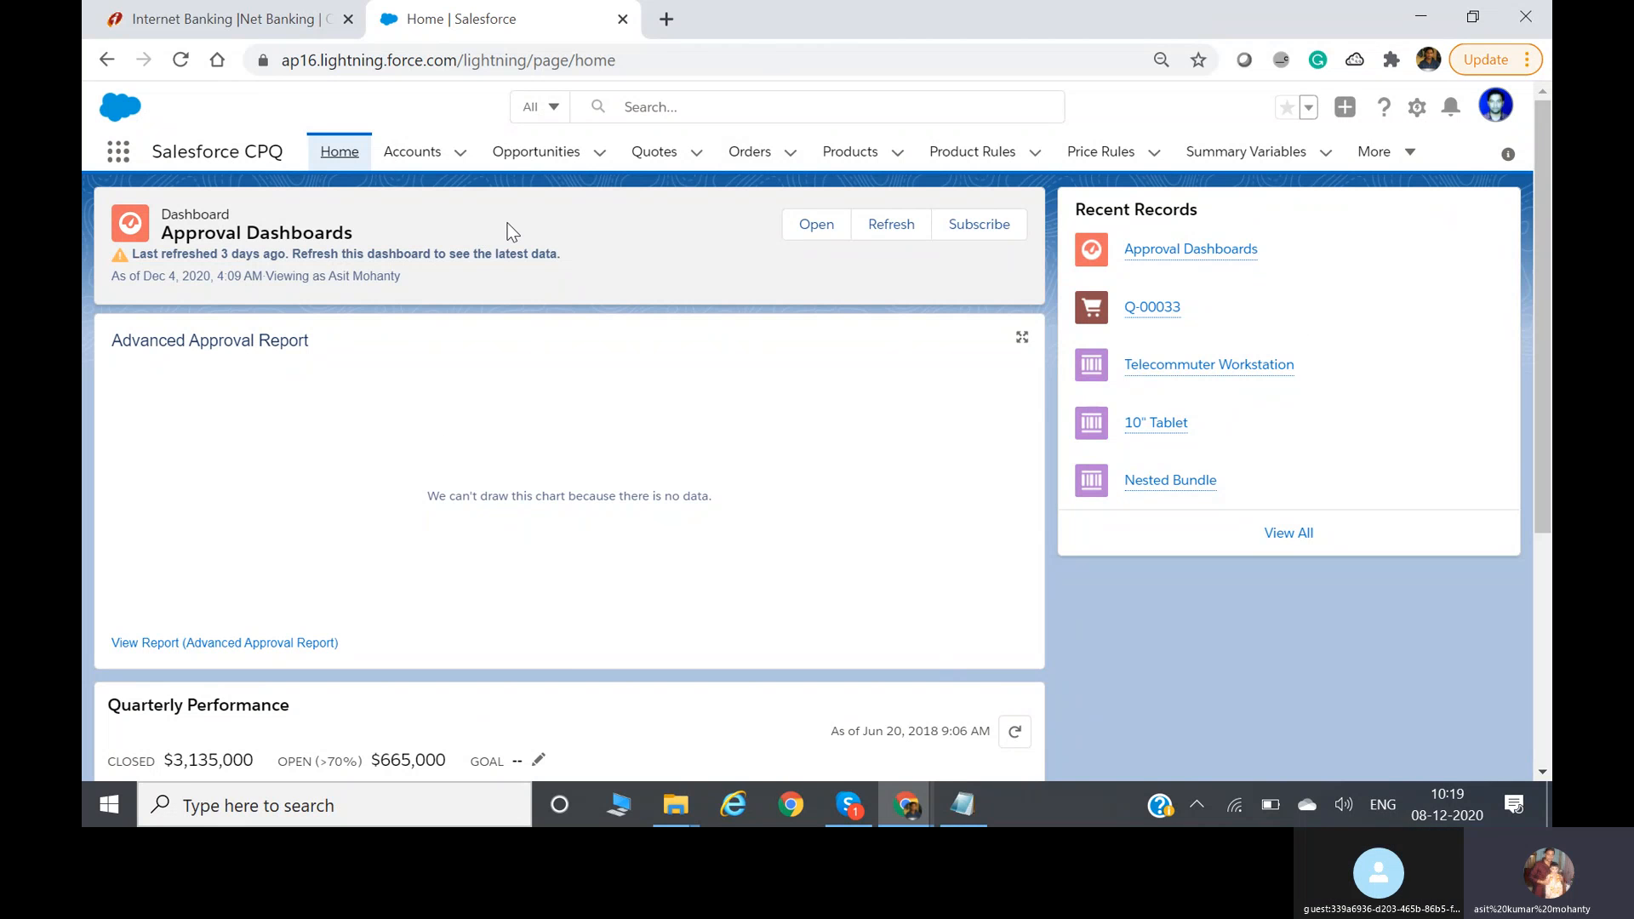
- Compare the ICICI Bank Internet Banking page with the Salesforce CPQ home page, focusing on how each site's navigation is laid out
click(229, 17)
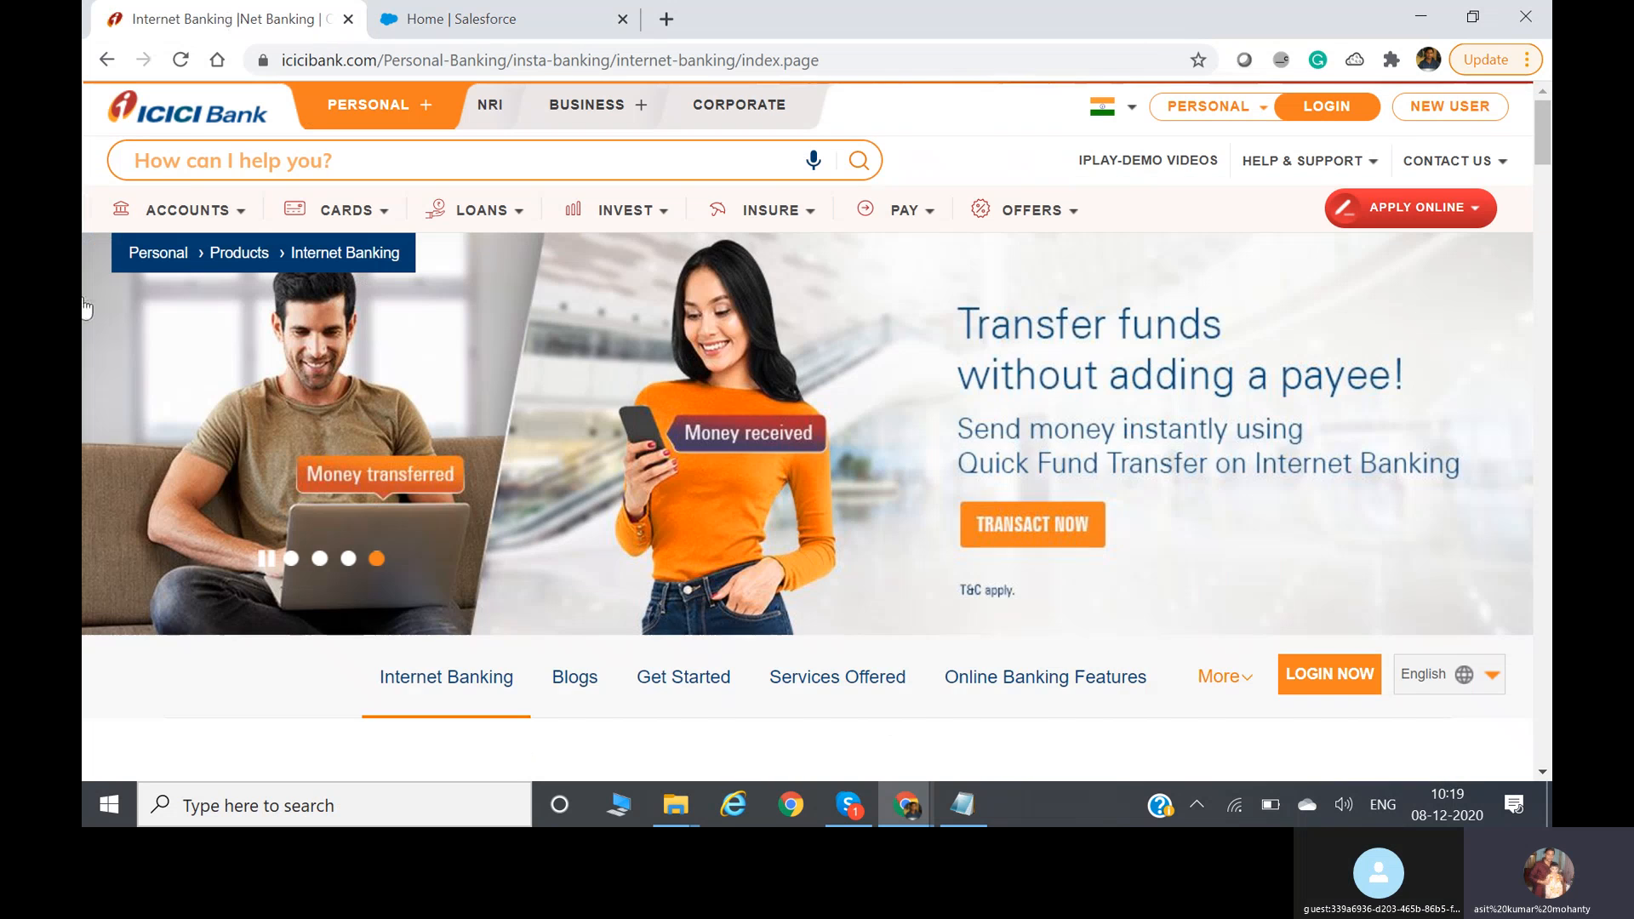
mouse_move(780, 210)
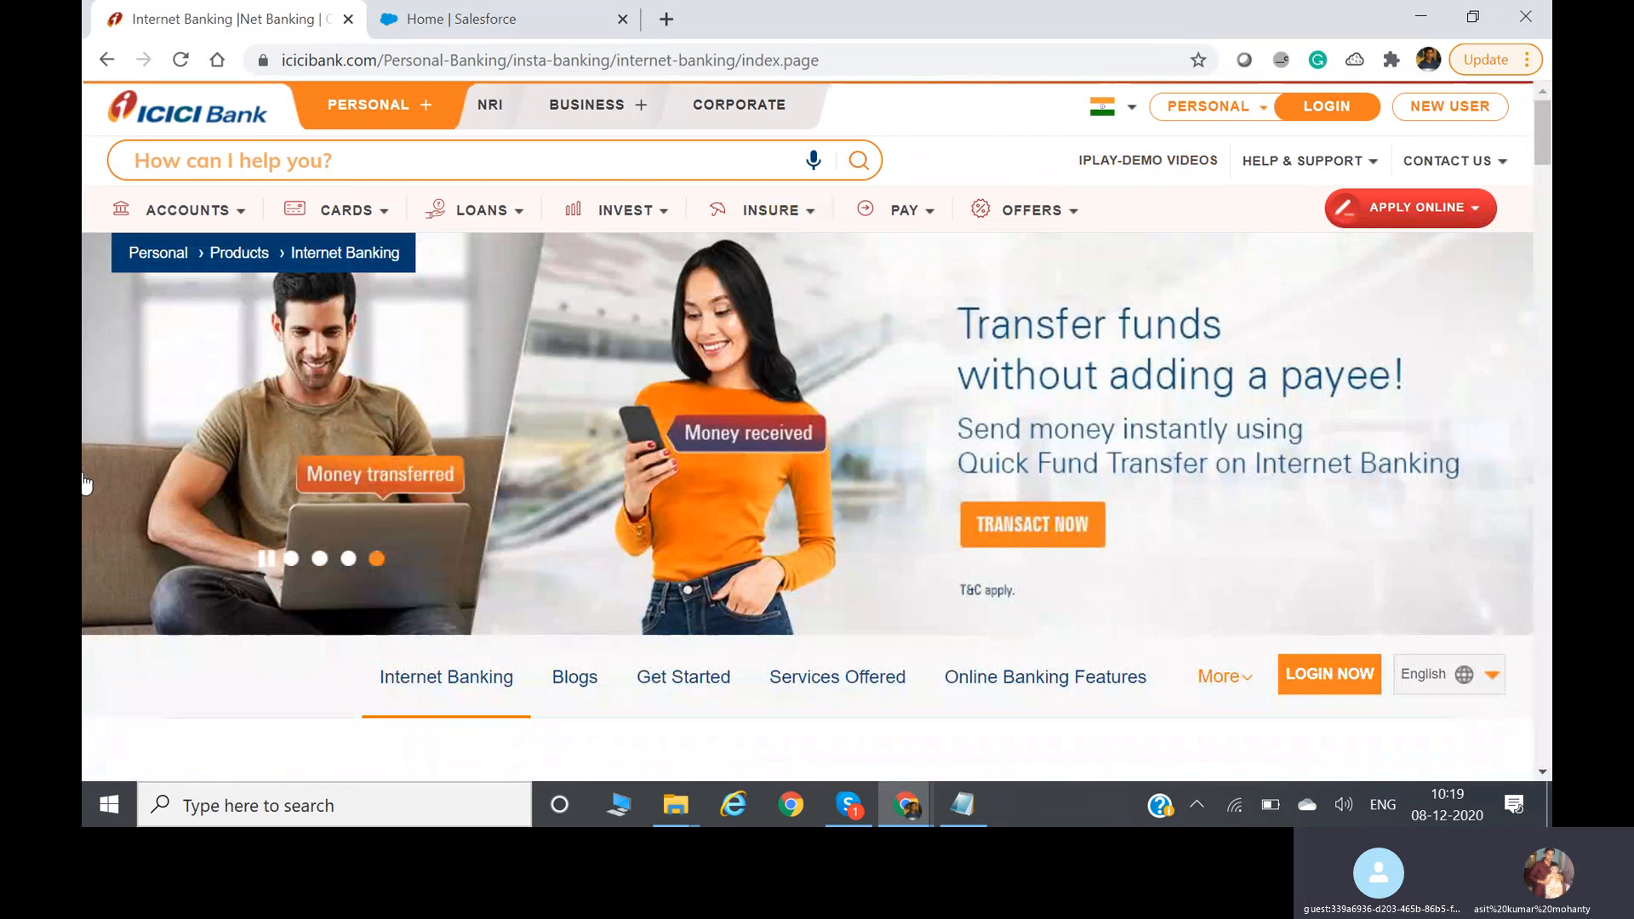
mouse_move(686, 225)
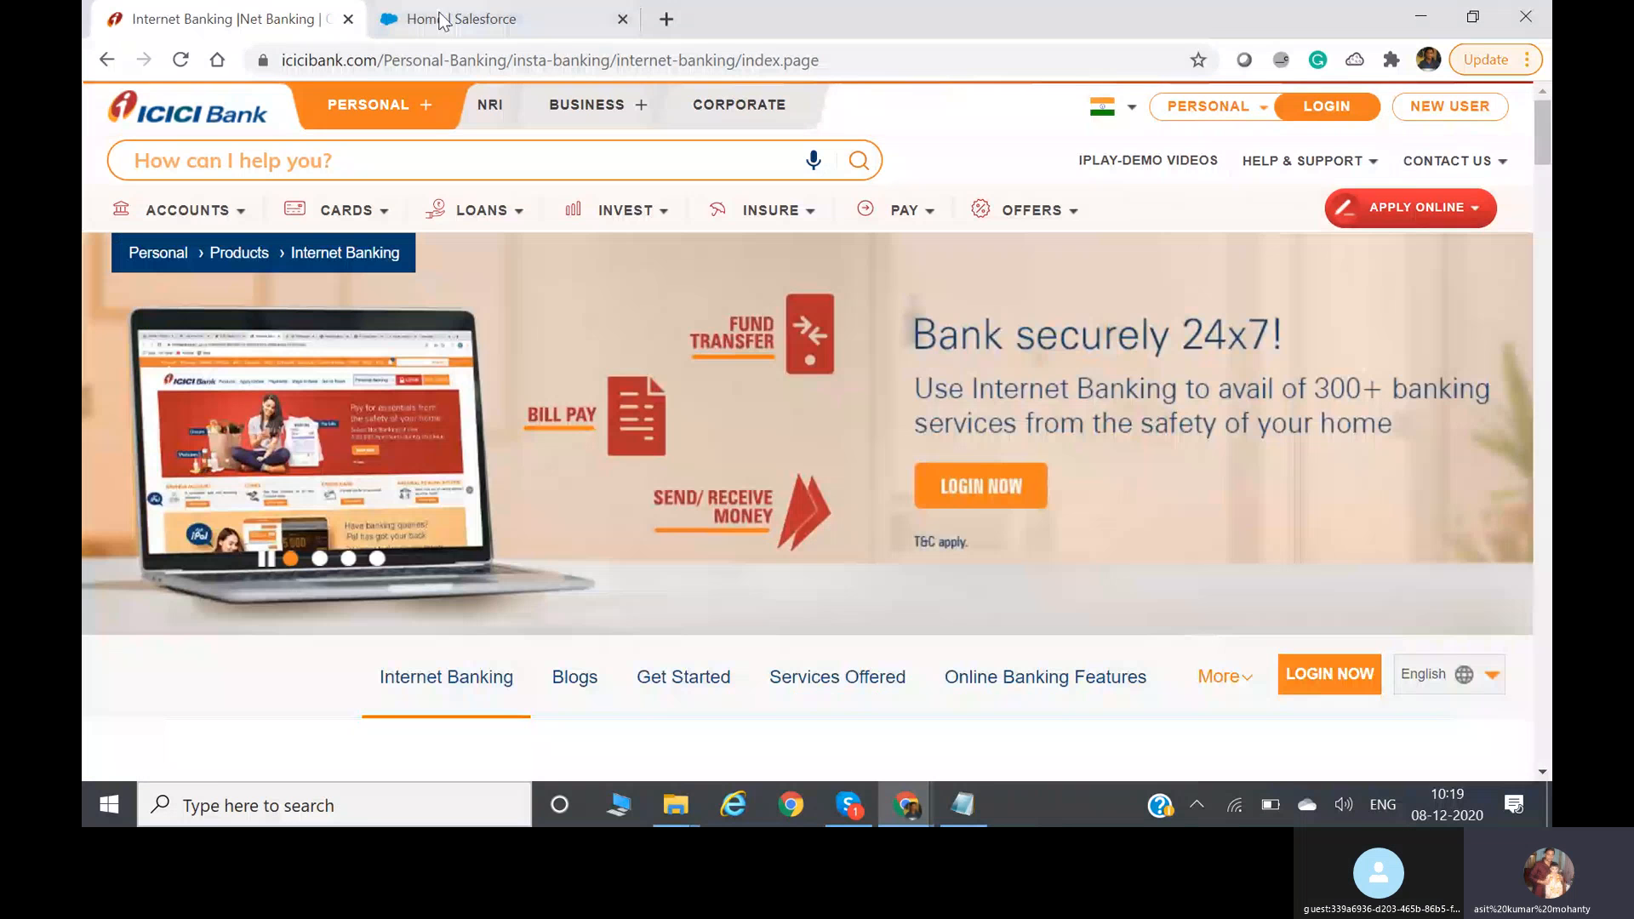
click(434, 19)
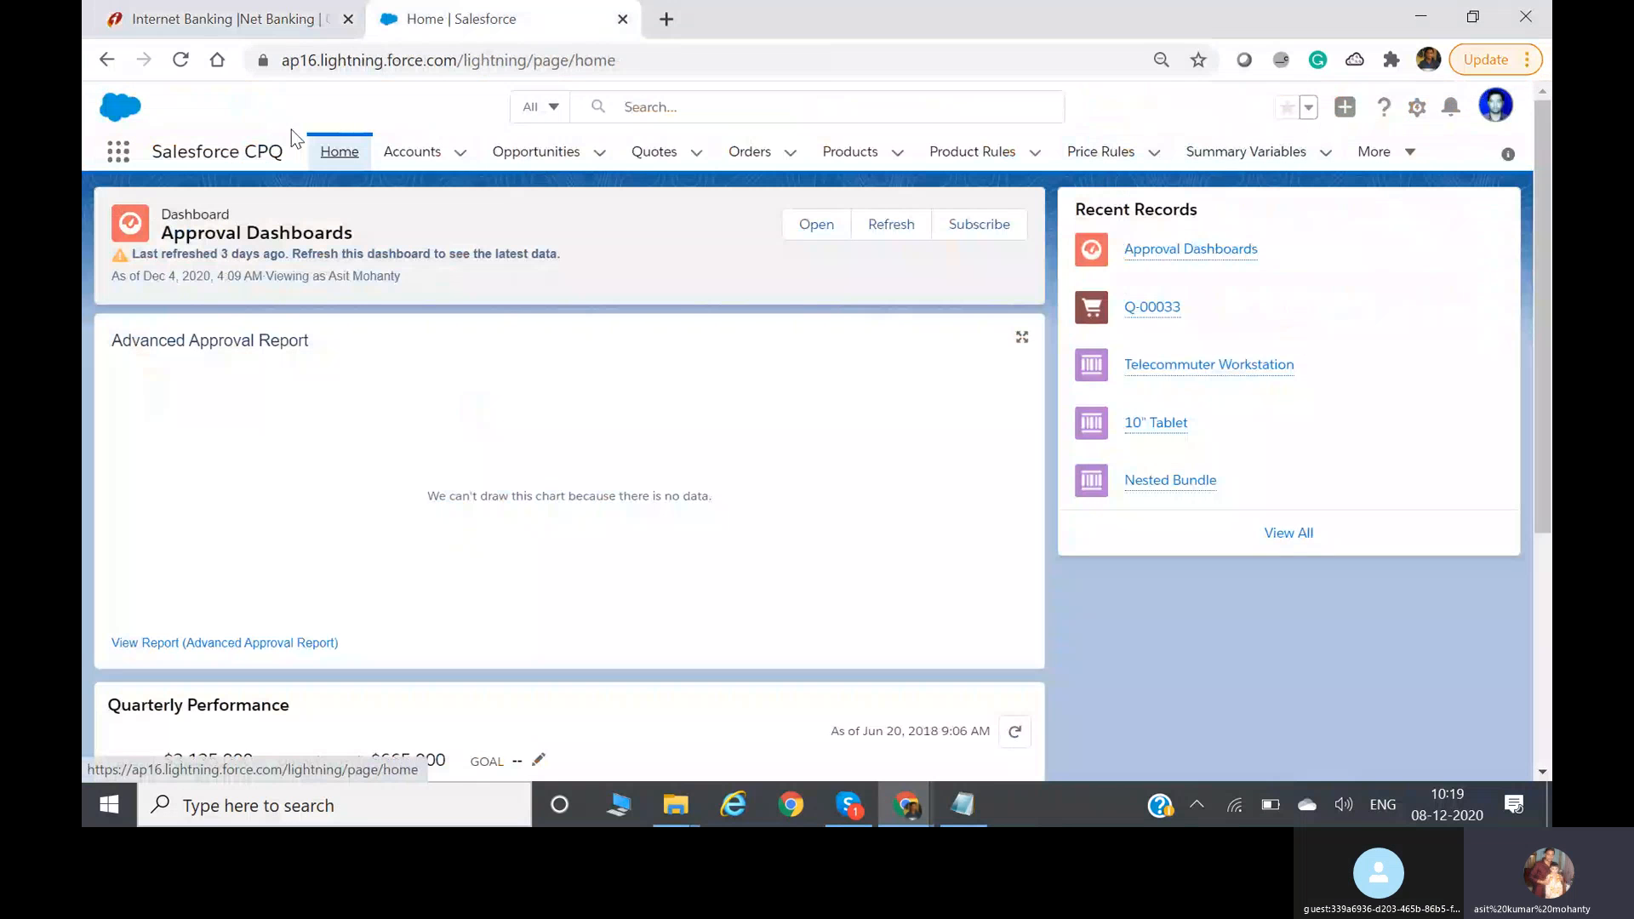
click(168, 18)
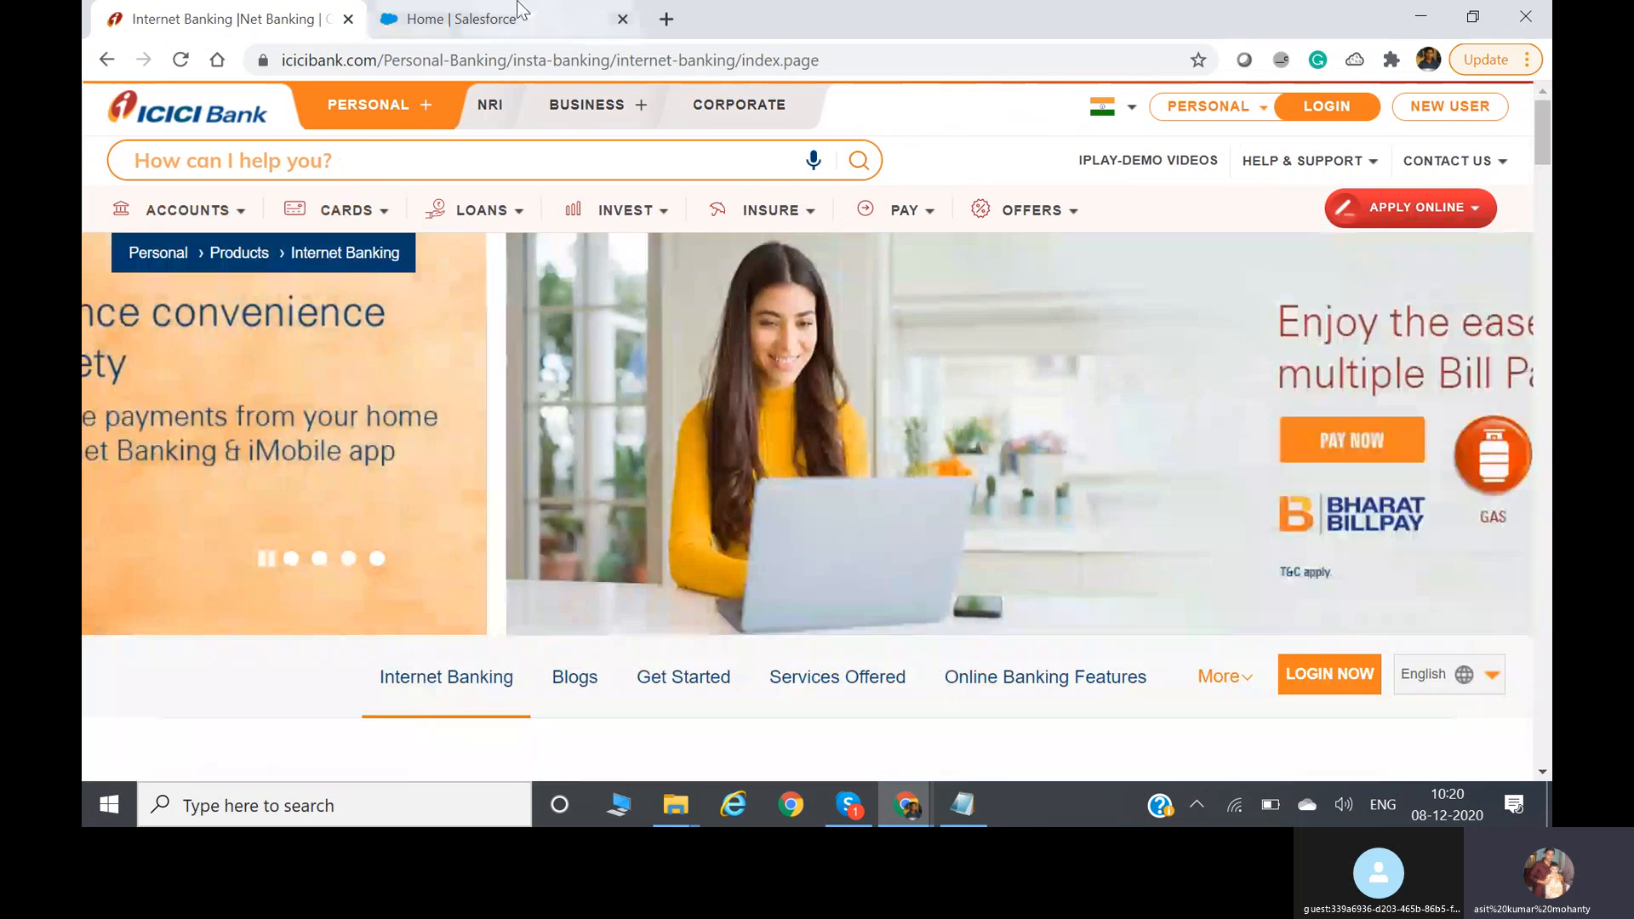
click(511, 19)
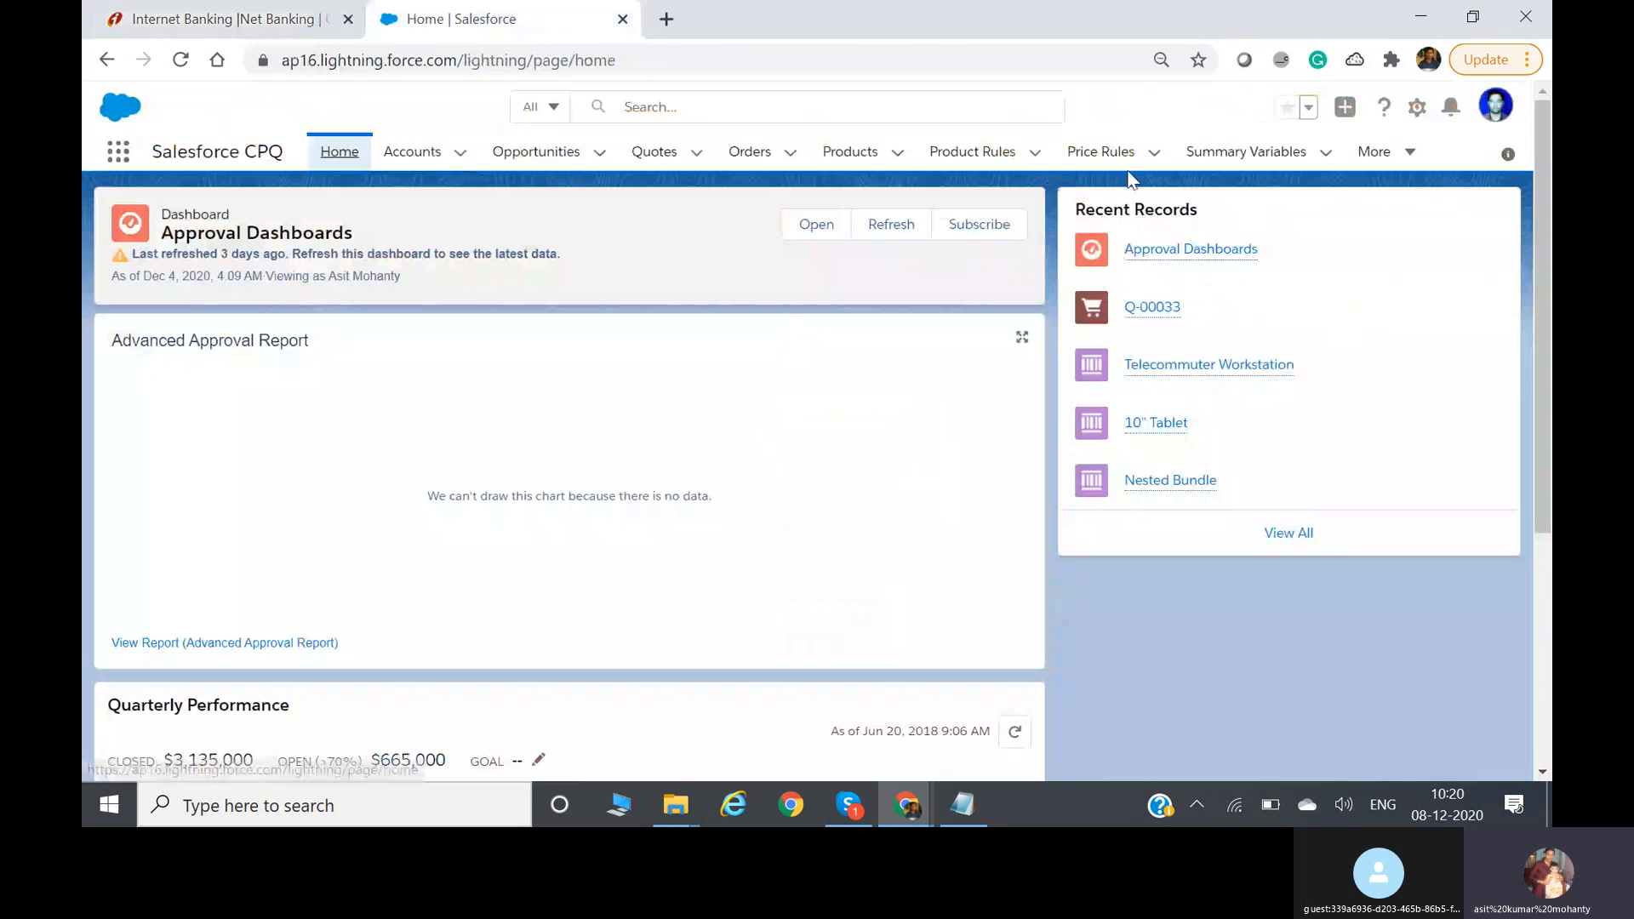
click(183, 4)
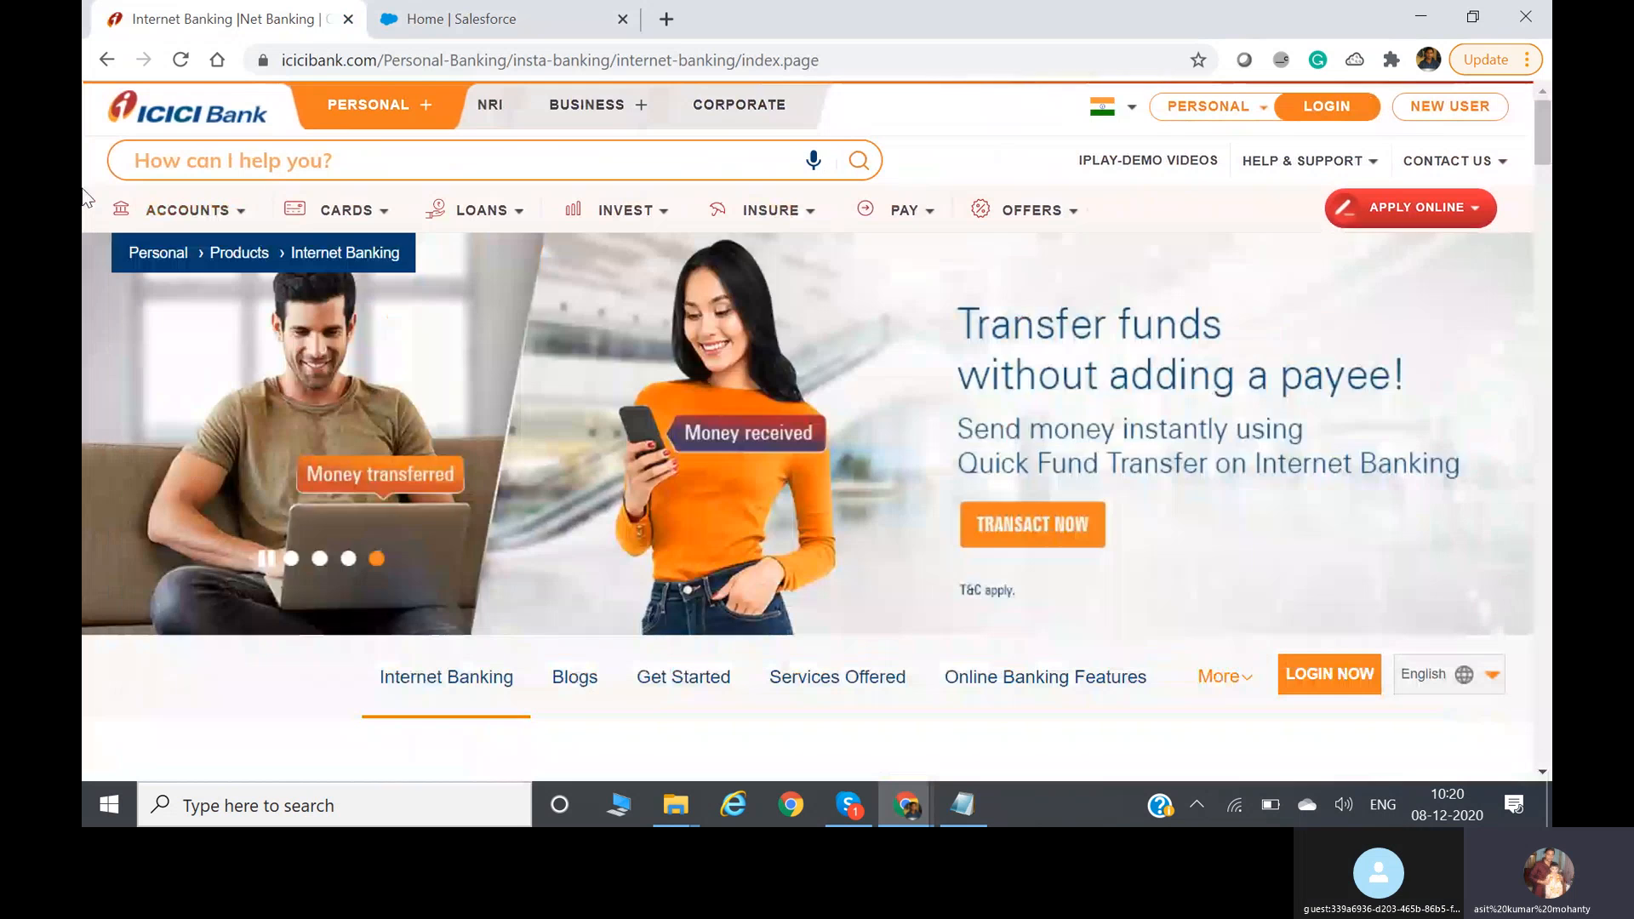
click(463, 21)
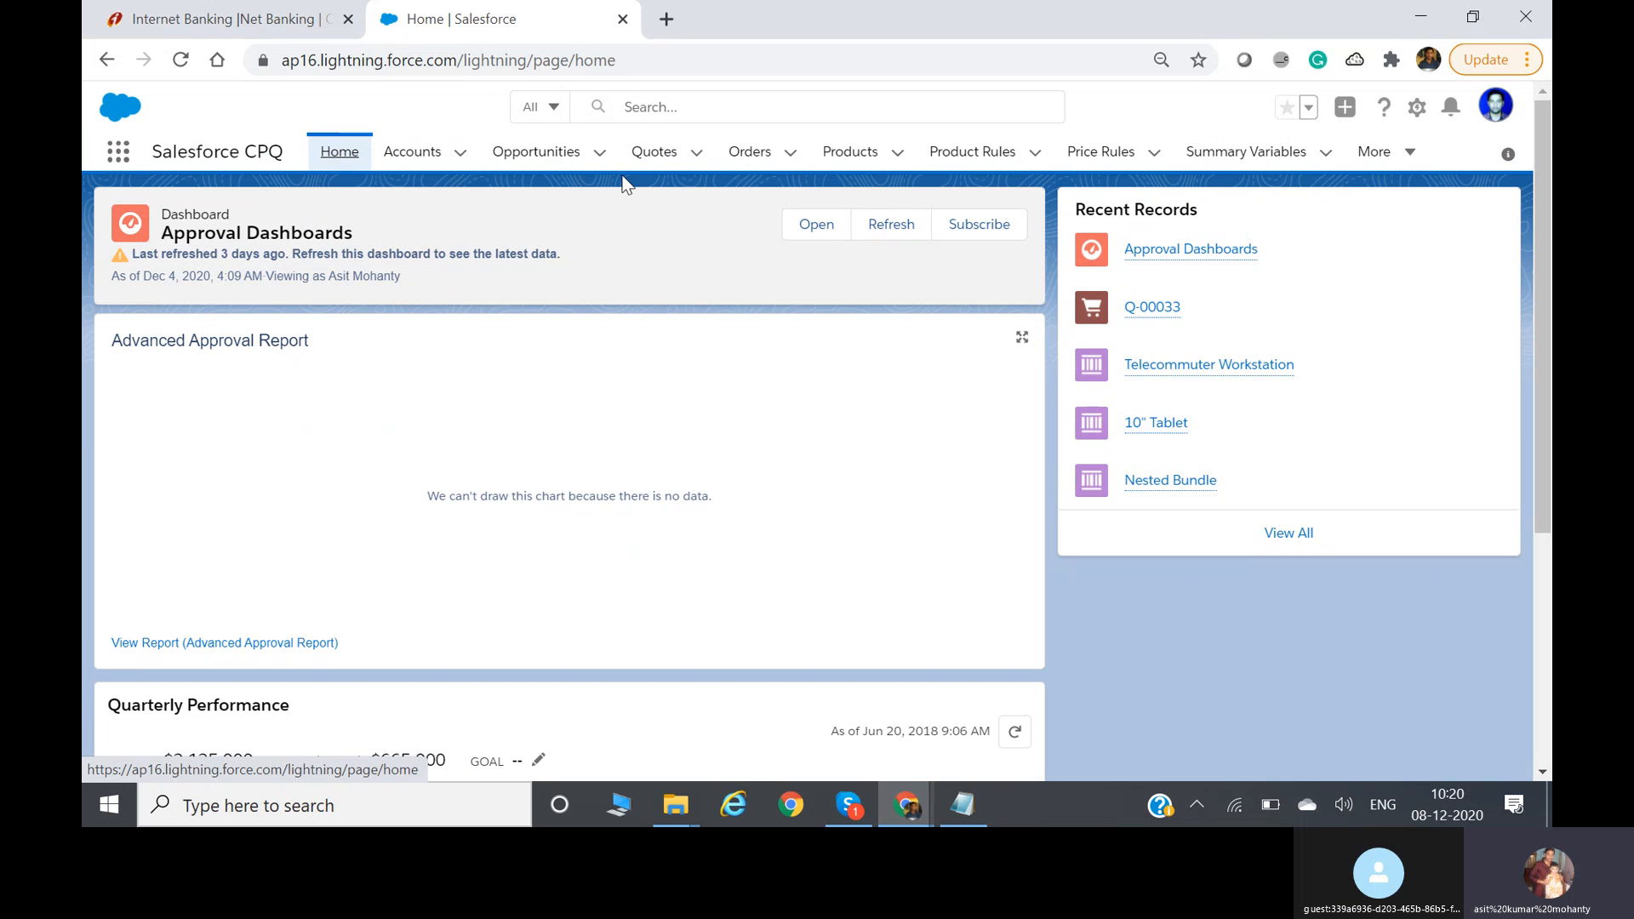
- Examine the ICICI Bank site's Accounts subcategories, including Savings Account, Deposits and Ways to Bank, plus the Cards, Loans, Insure and Offers categories
click(260, 24)
click(194, 215)
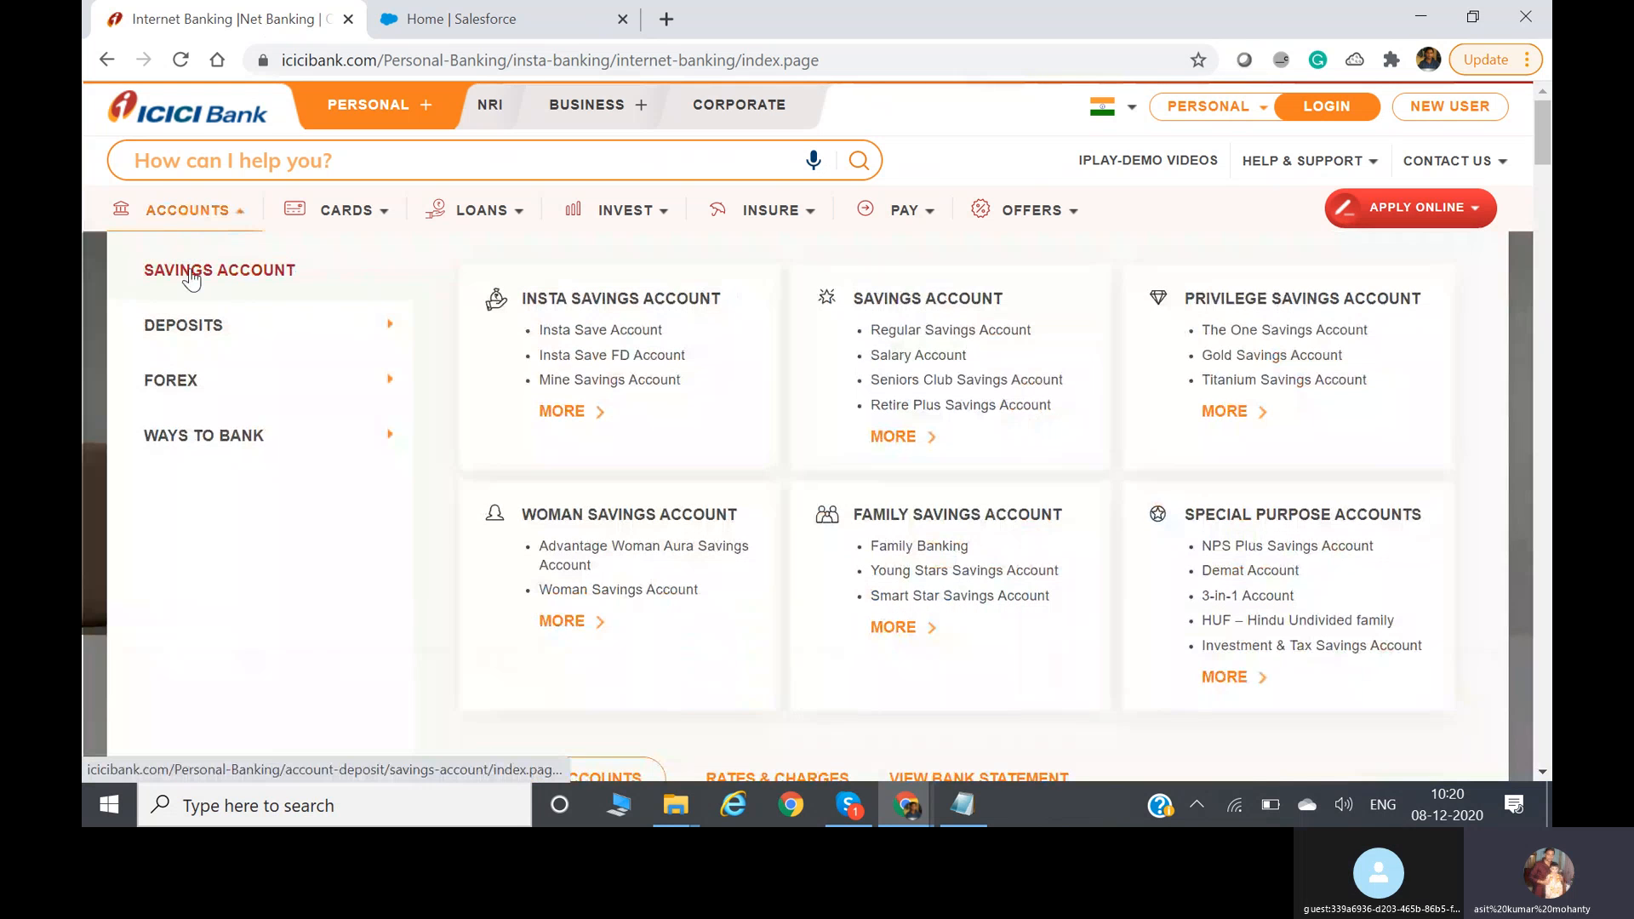
mouse_move(199, 347)
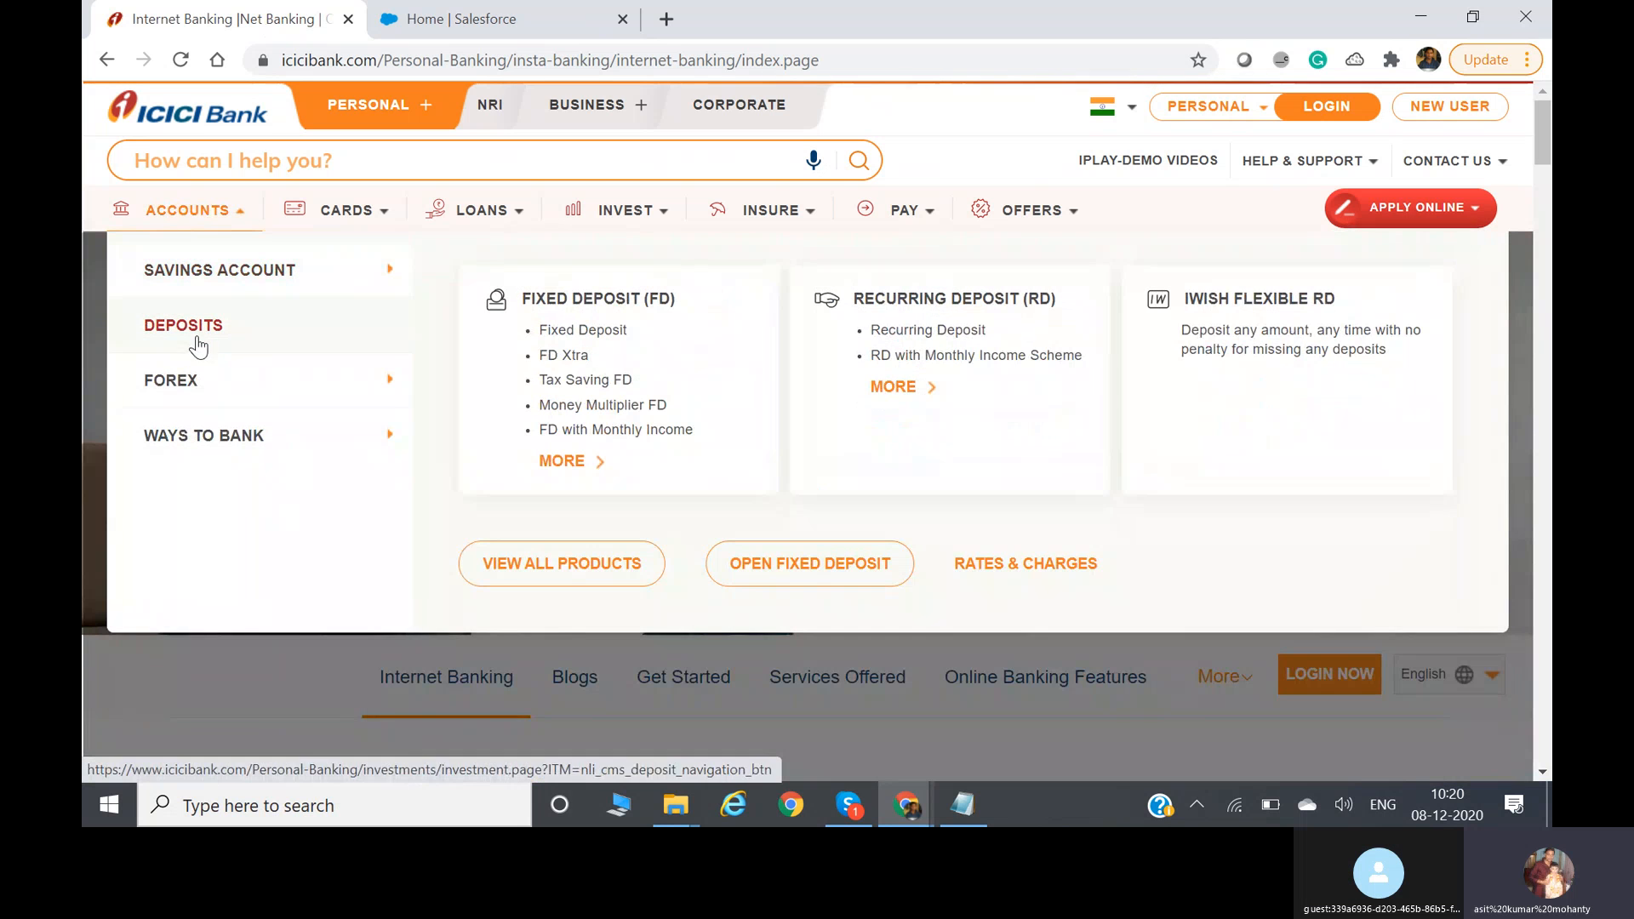
mouse_move(172, 379)
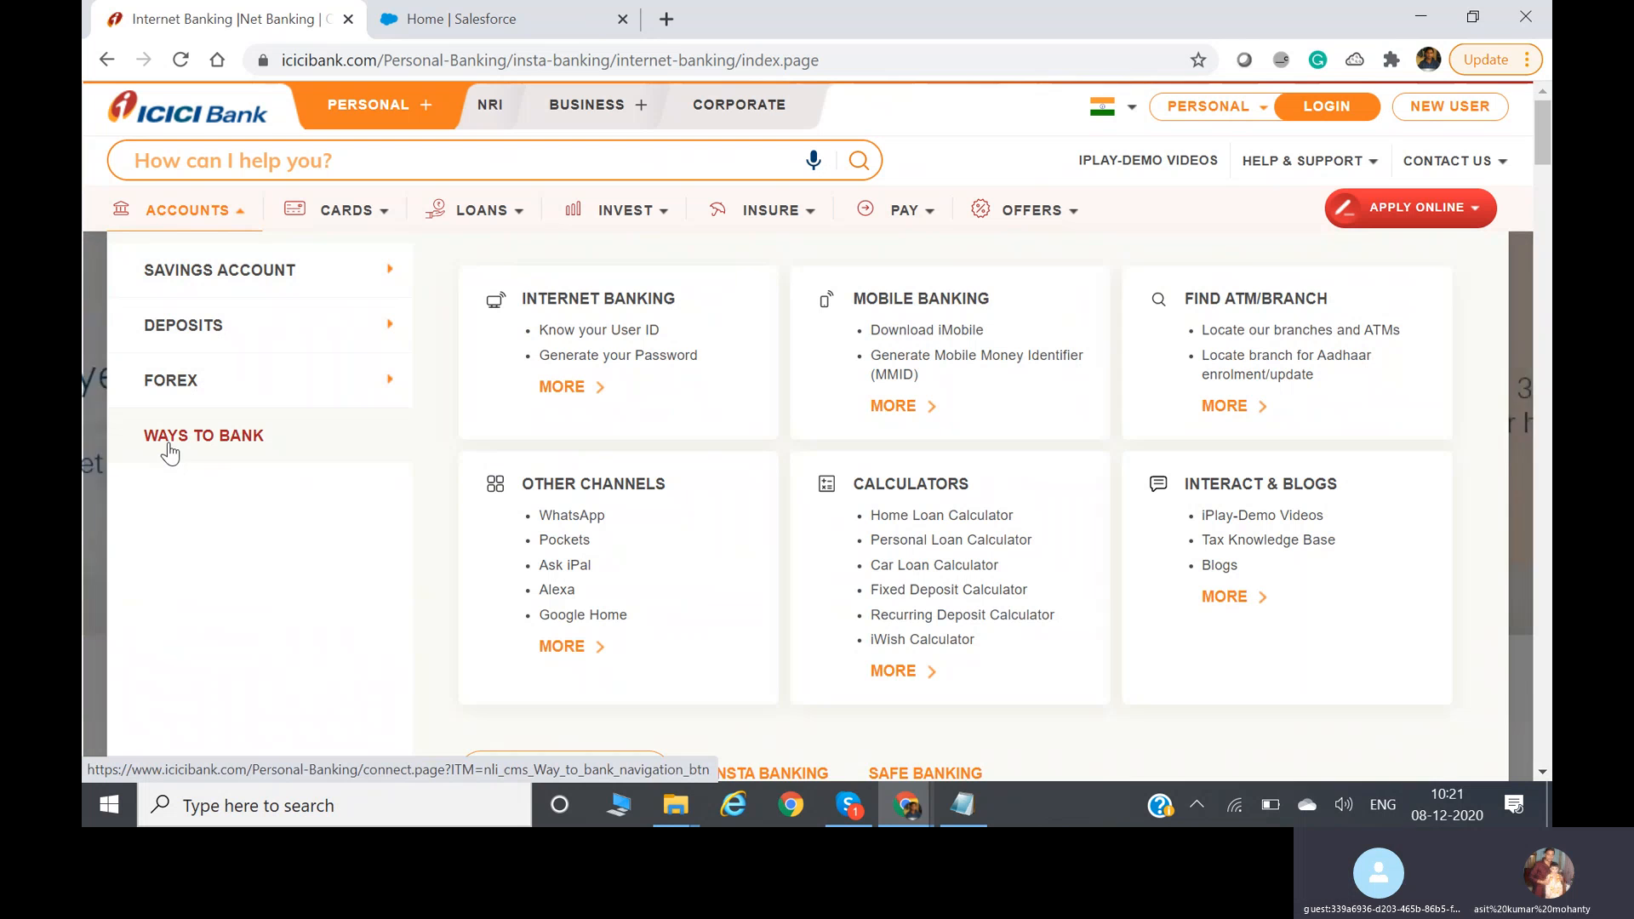
mouse_move(181, 308)
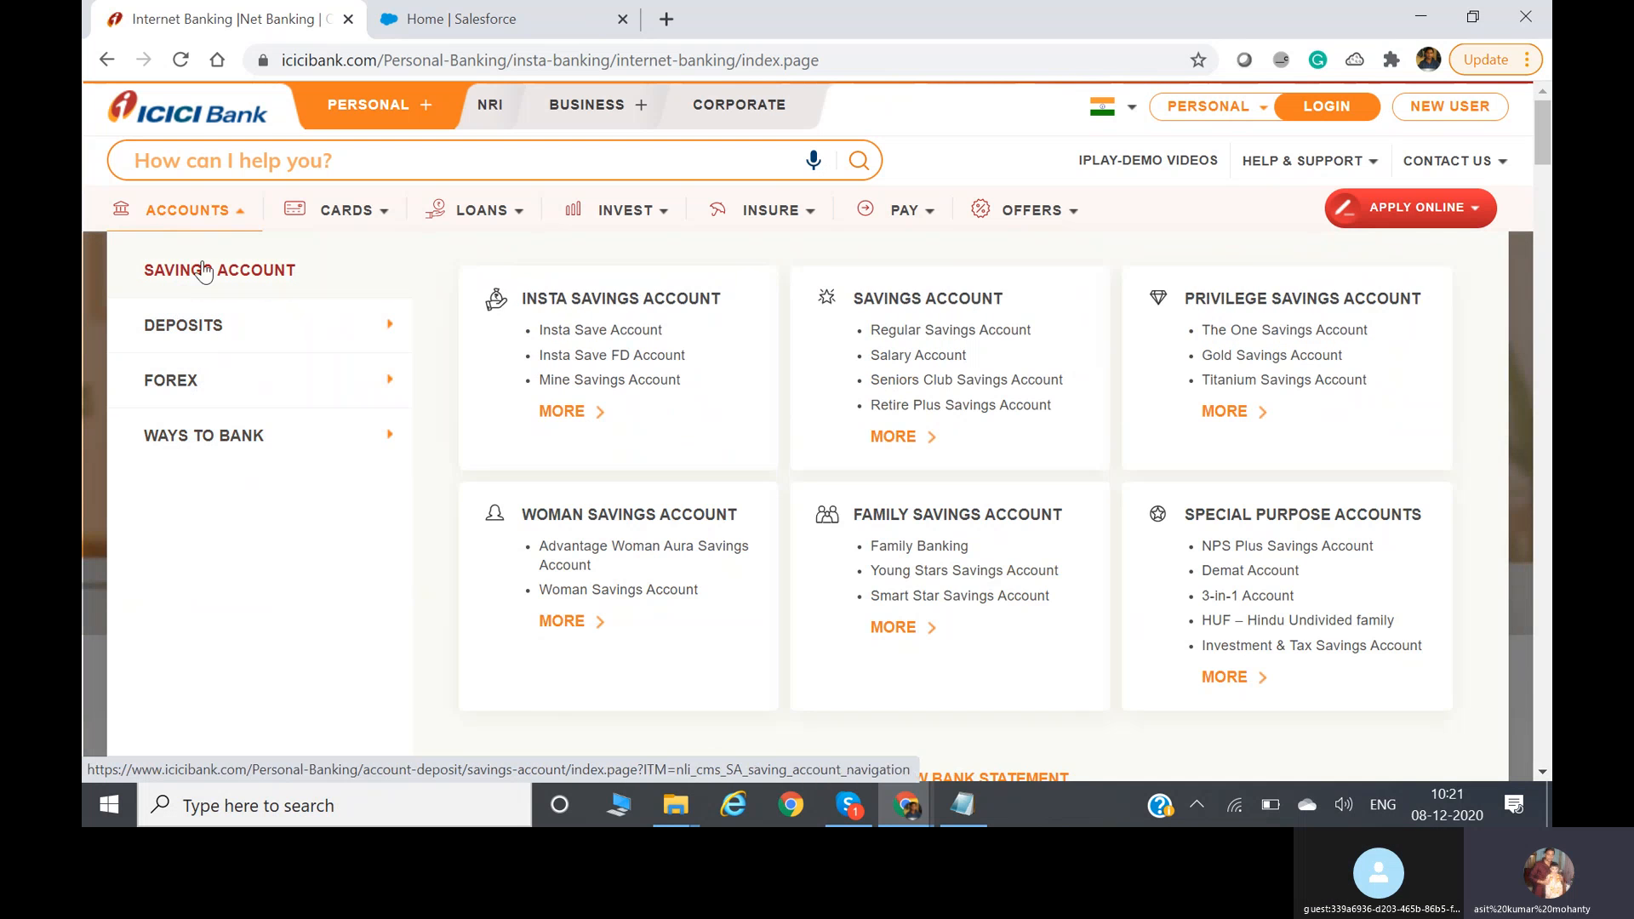
mouse_move(375, 451)
mouse_move(241, 226)
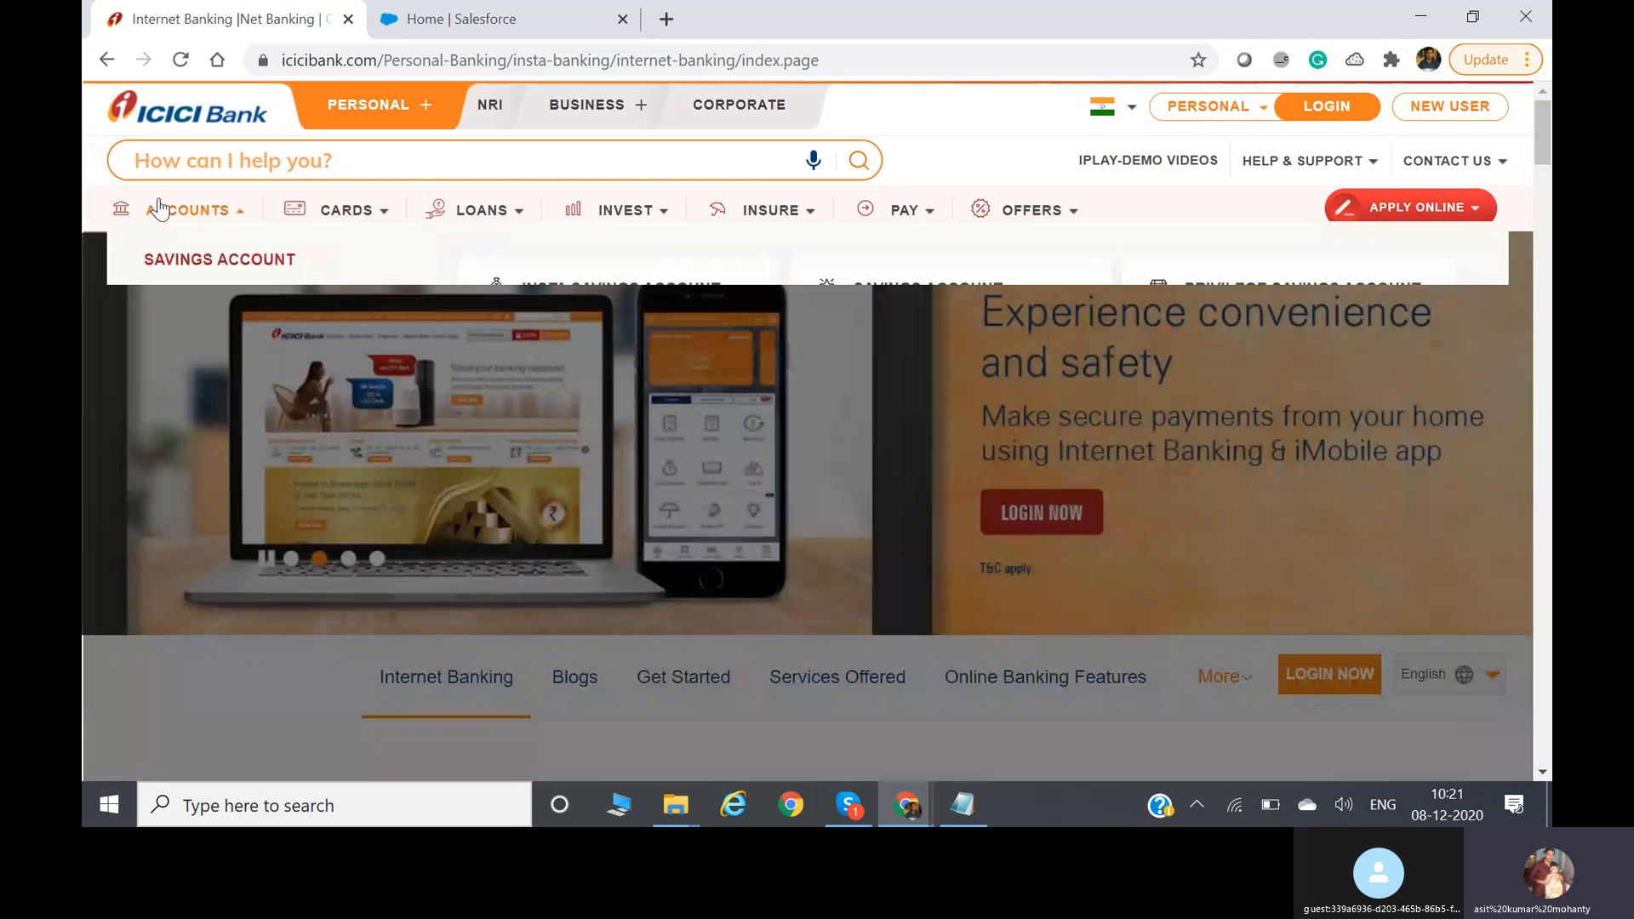
mouse_move(384, 202)
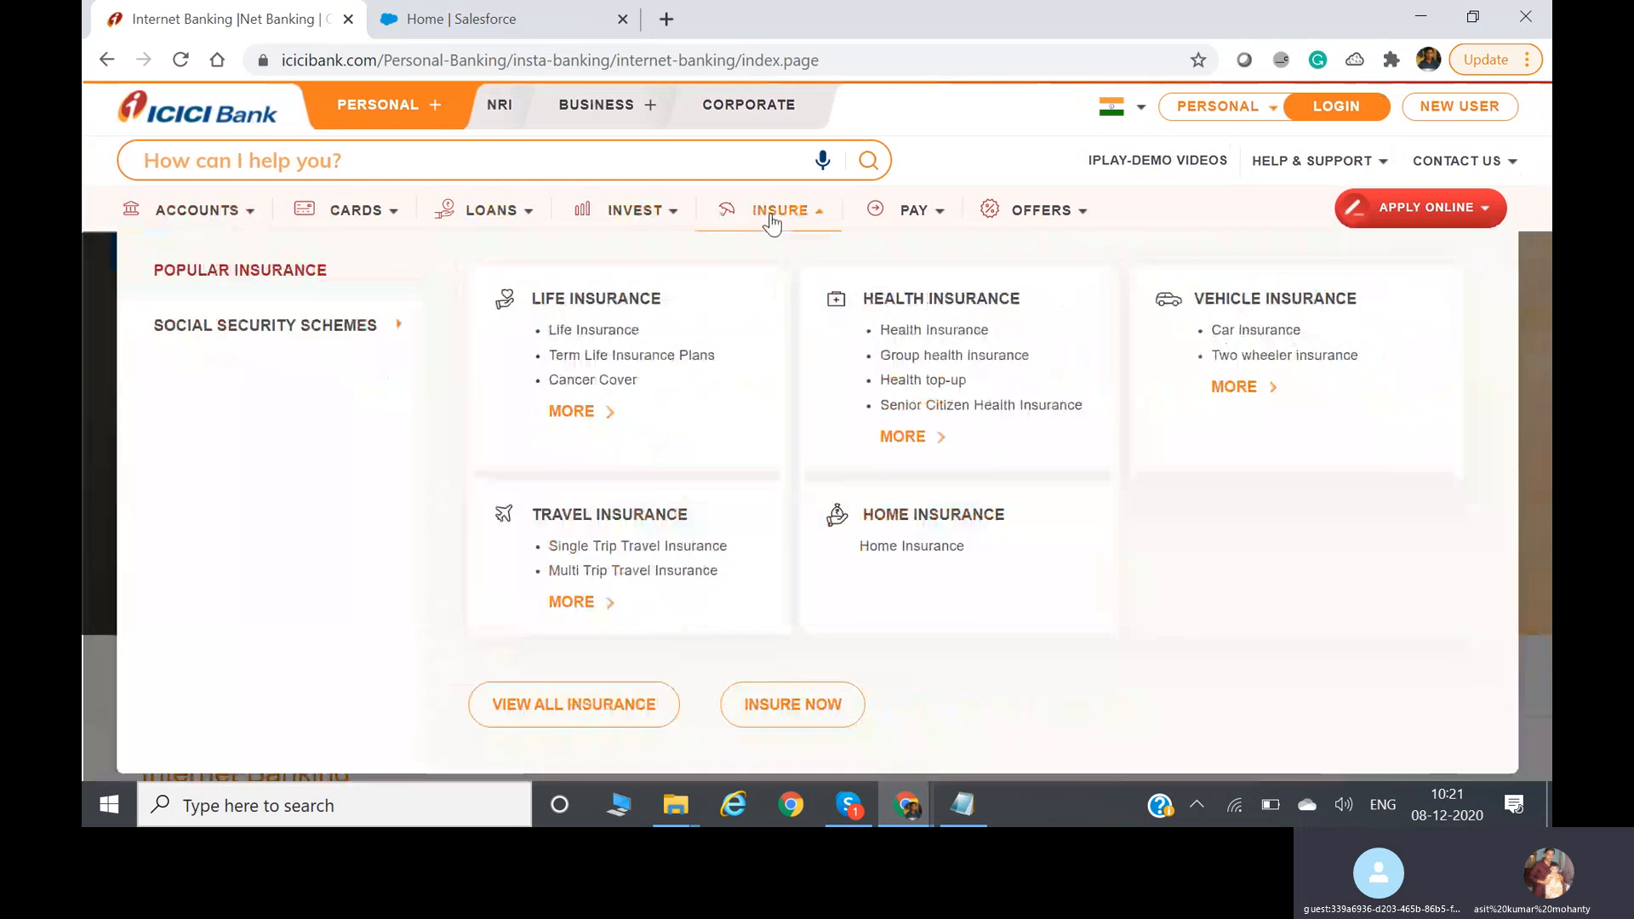
mouse_move(1009, 207)
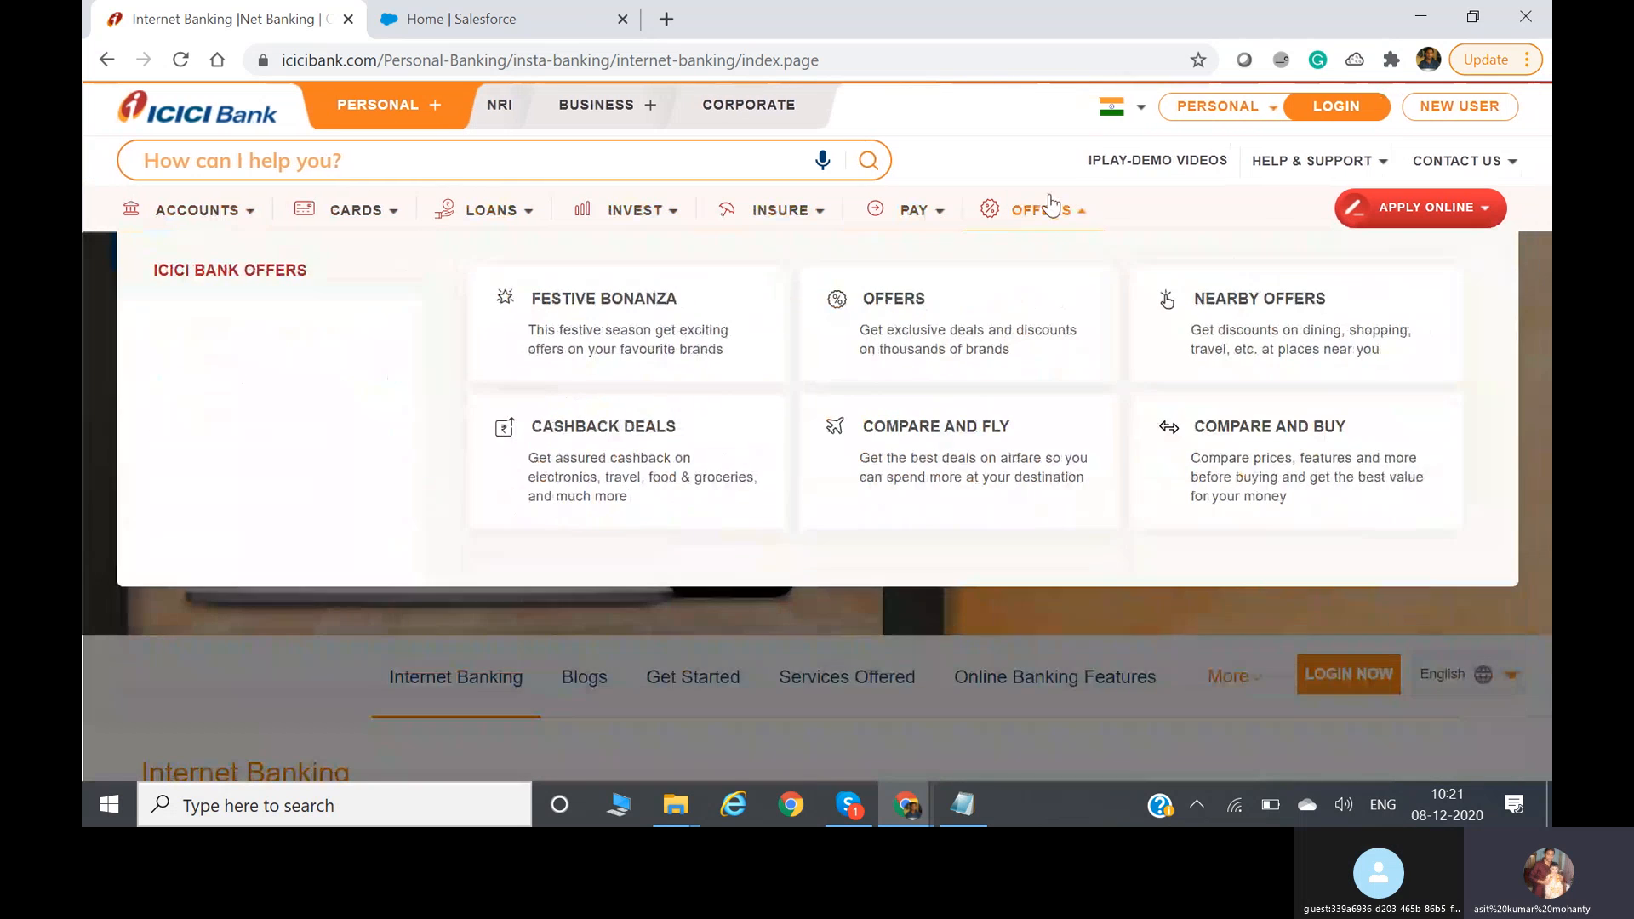
mouse_move(309, 219)
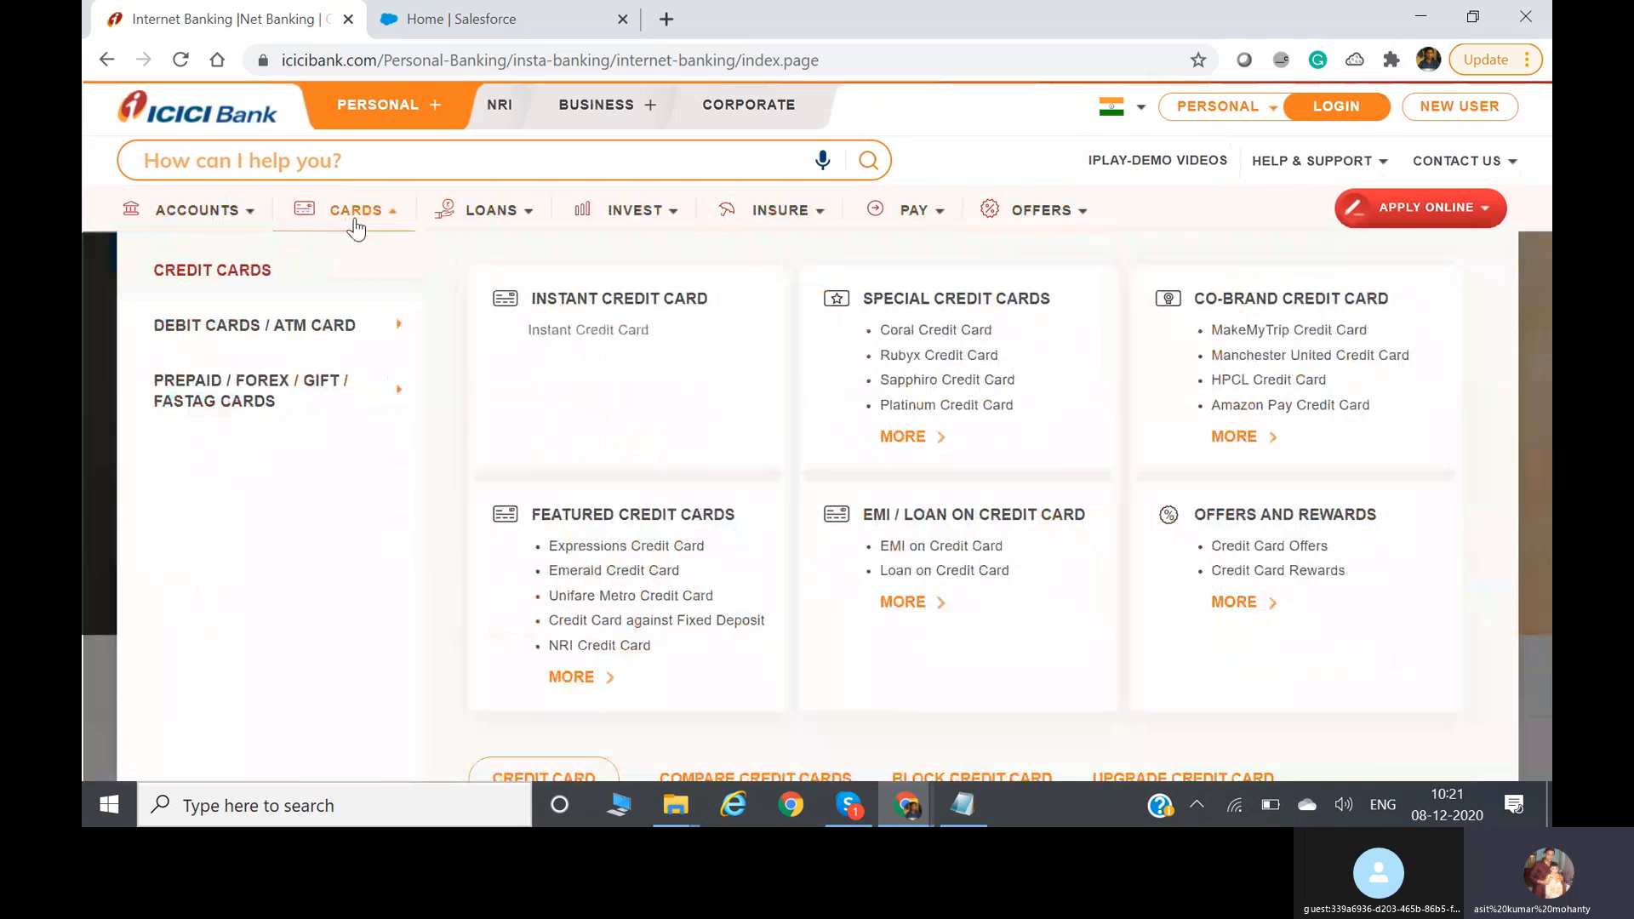
mouse_move(467, 212)
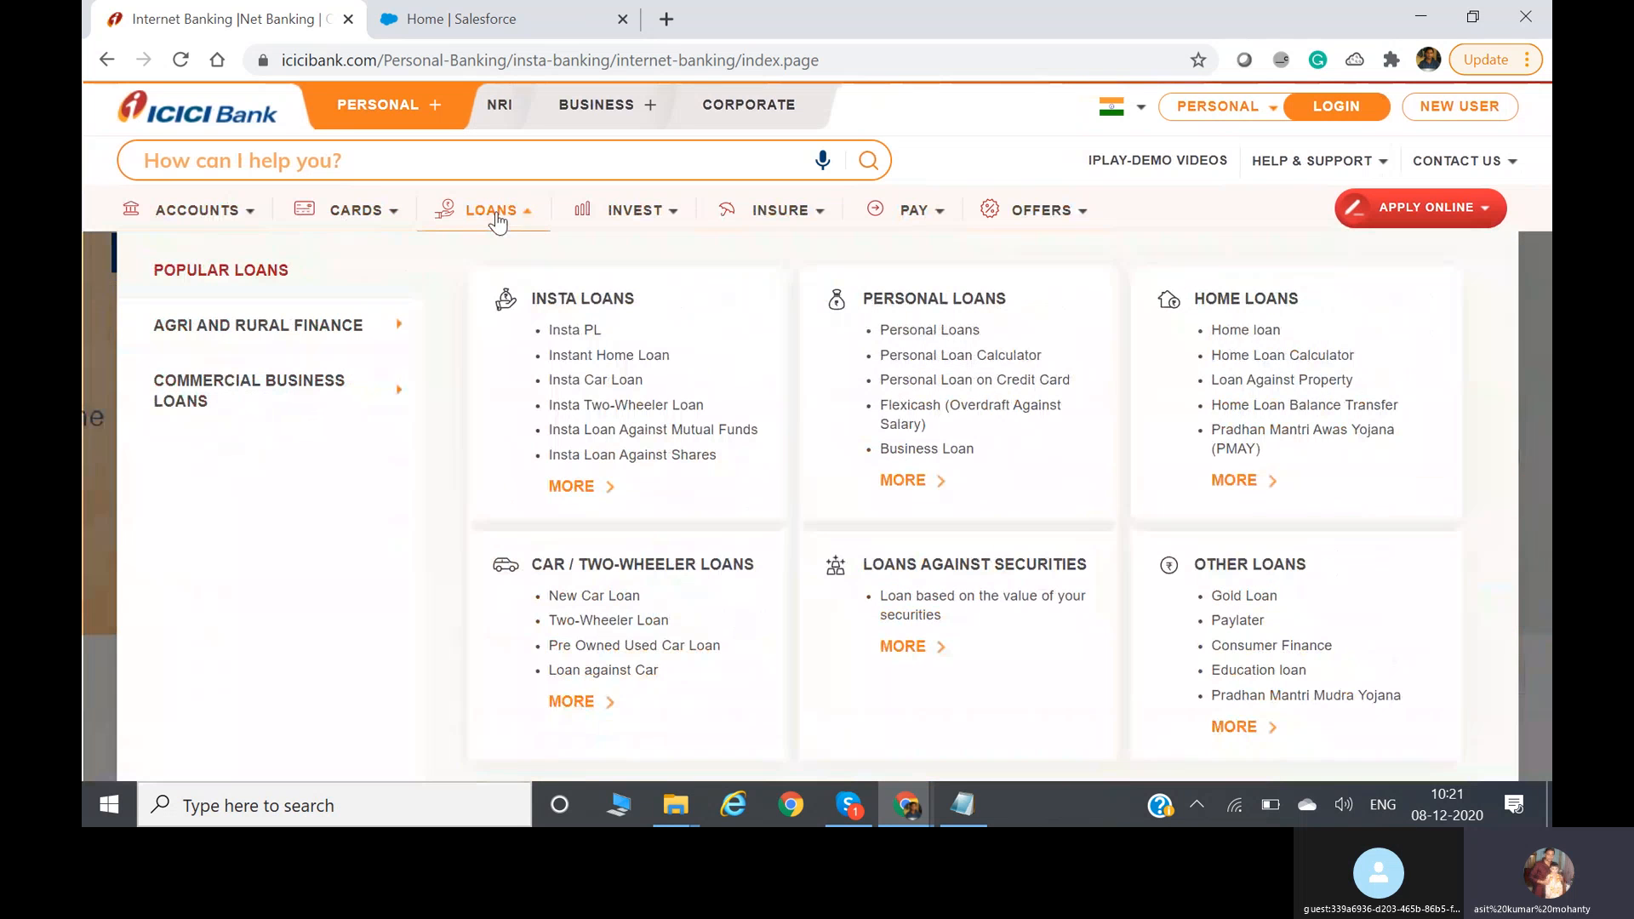
mouse_move(1086, 234)
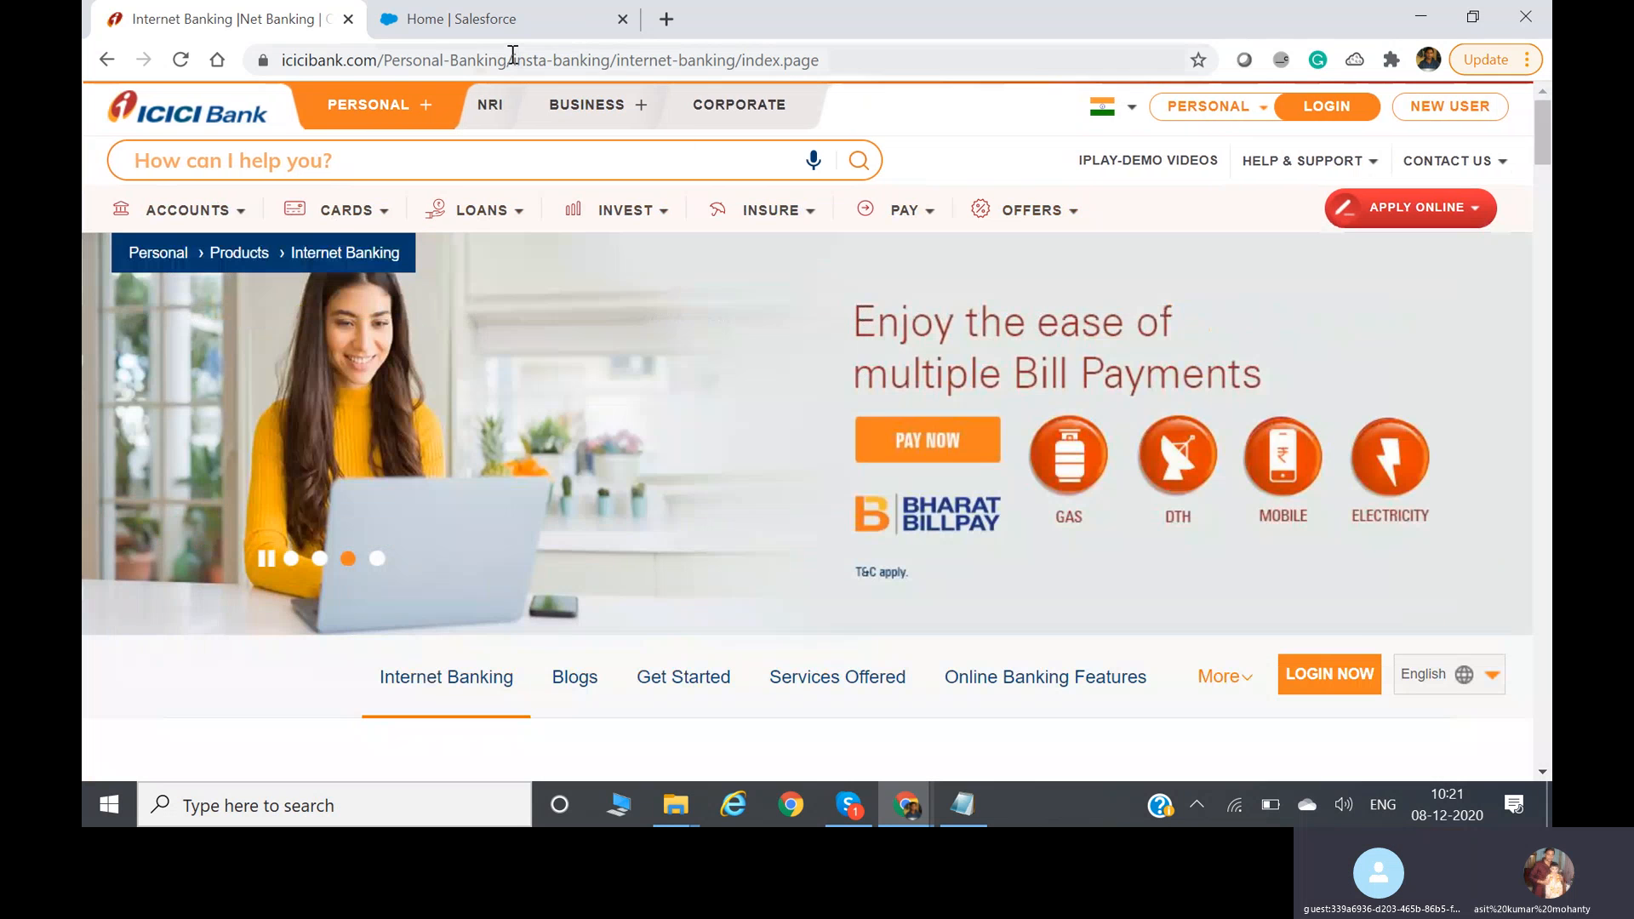
- Compare the Salesforce CPQ navigation items with the bank site's Accounts and Loans categories
click(486, 24)
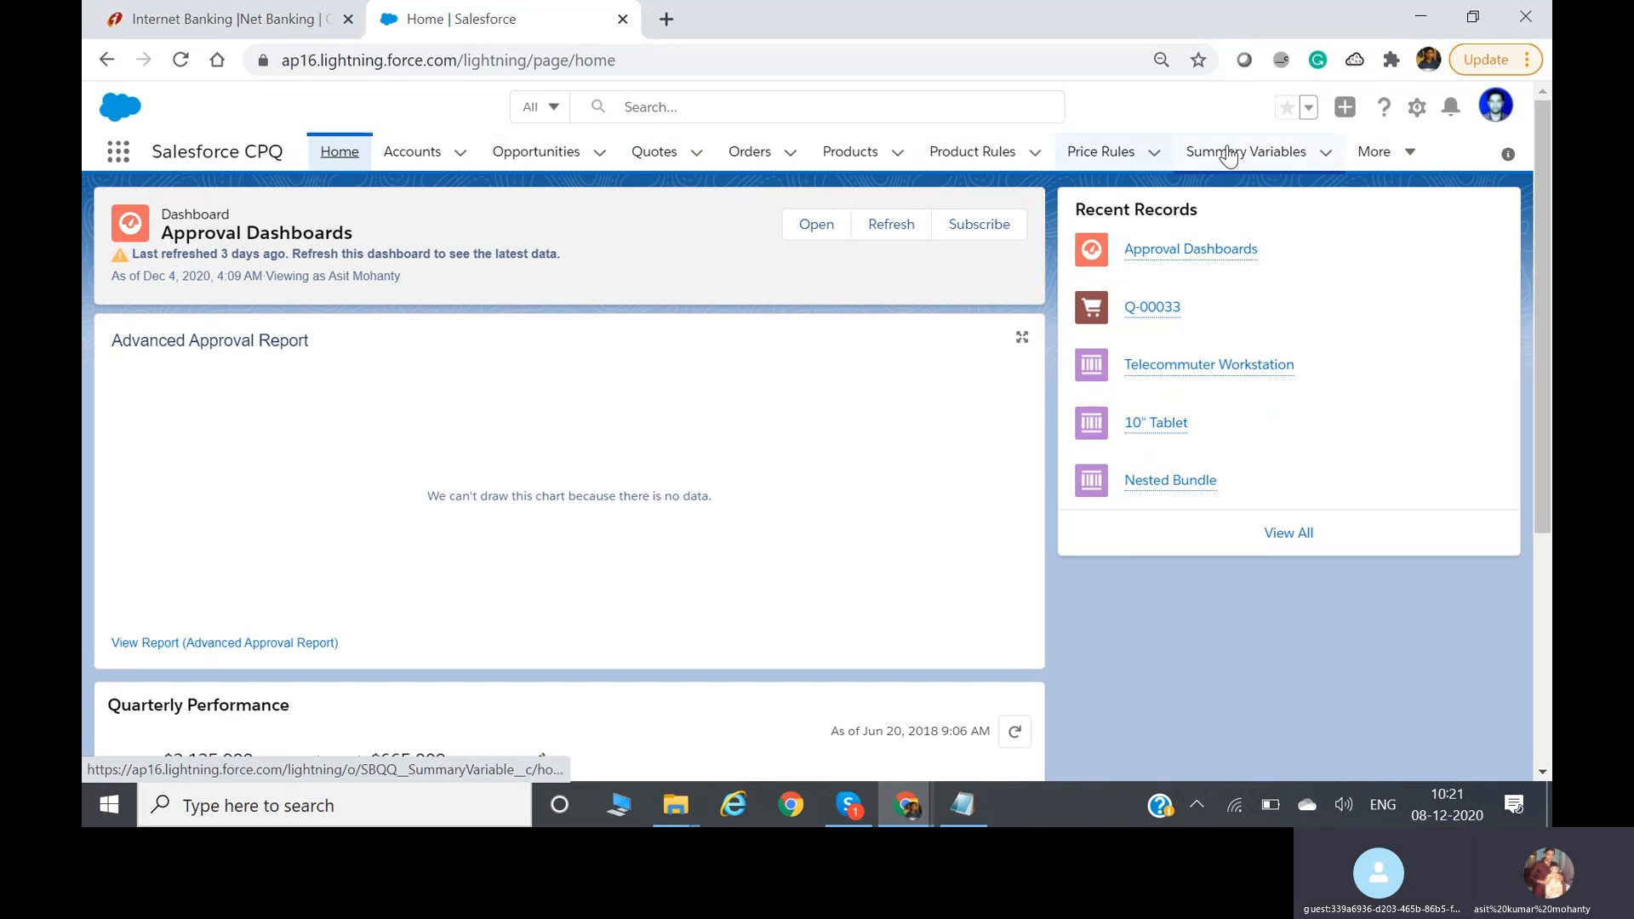
click(238, 21)
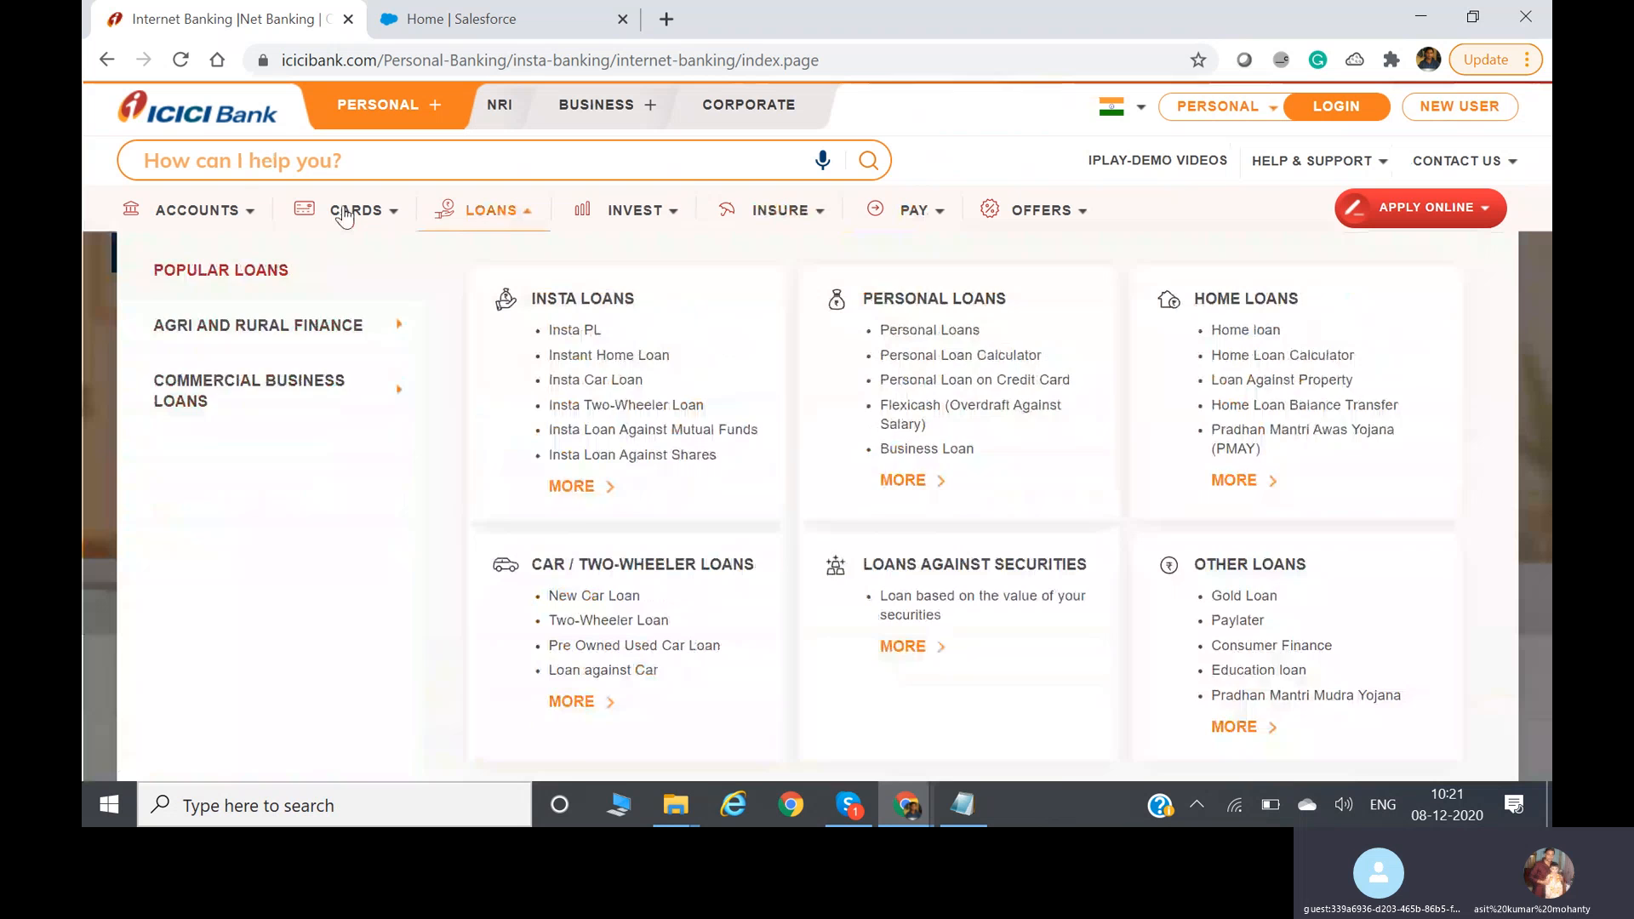
mouse_move(190, 225)
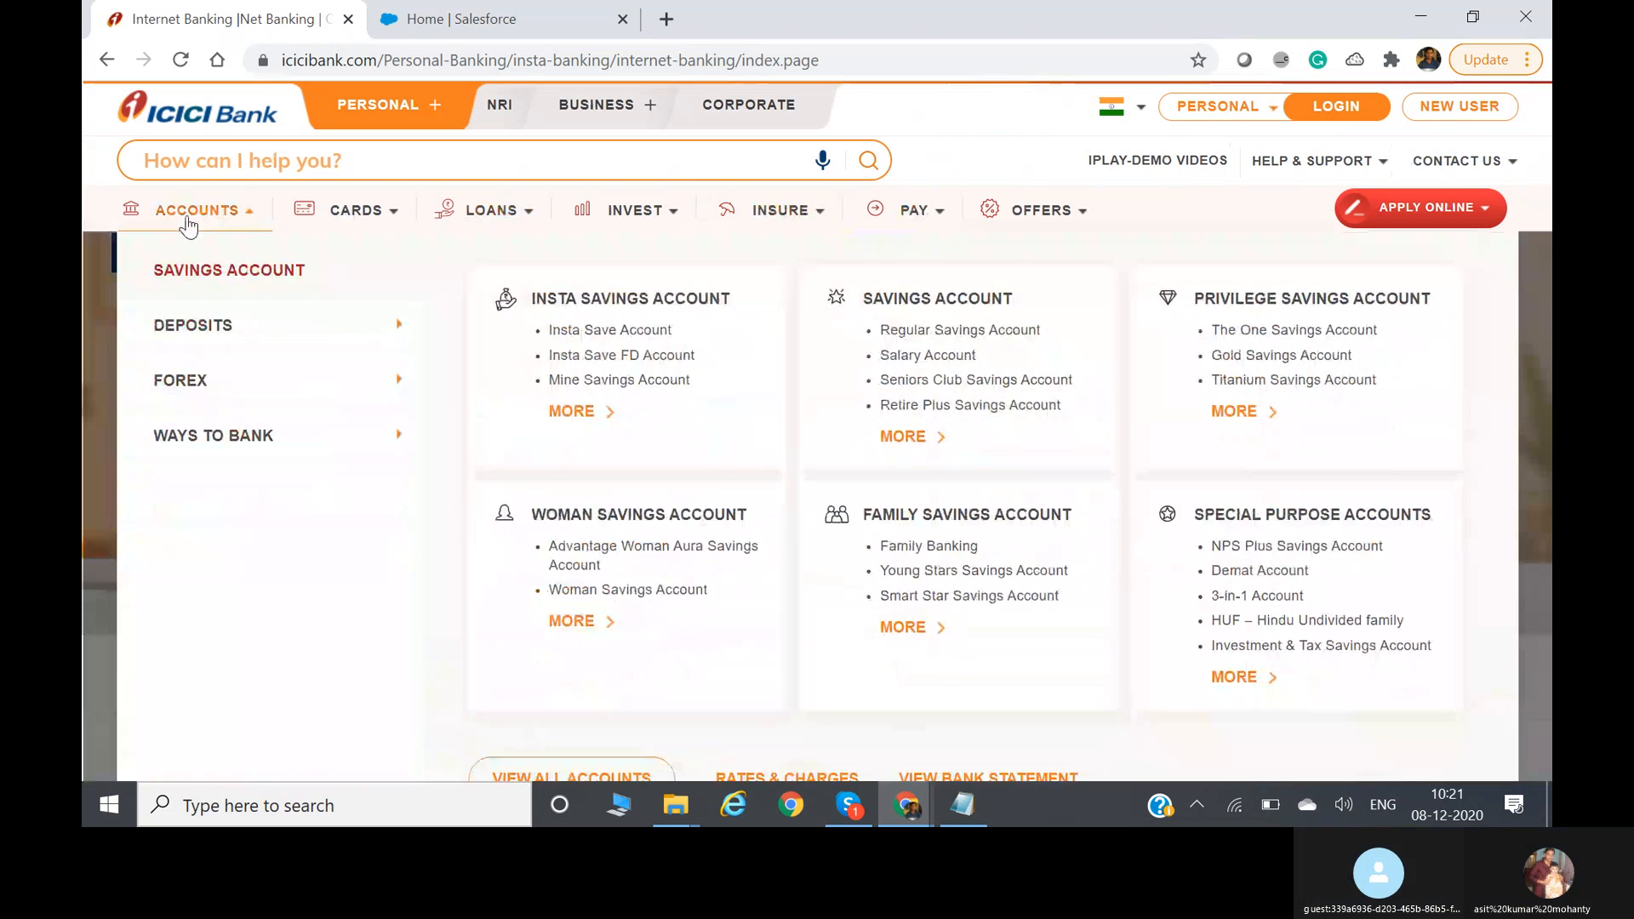
mouse_move(345, 223)
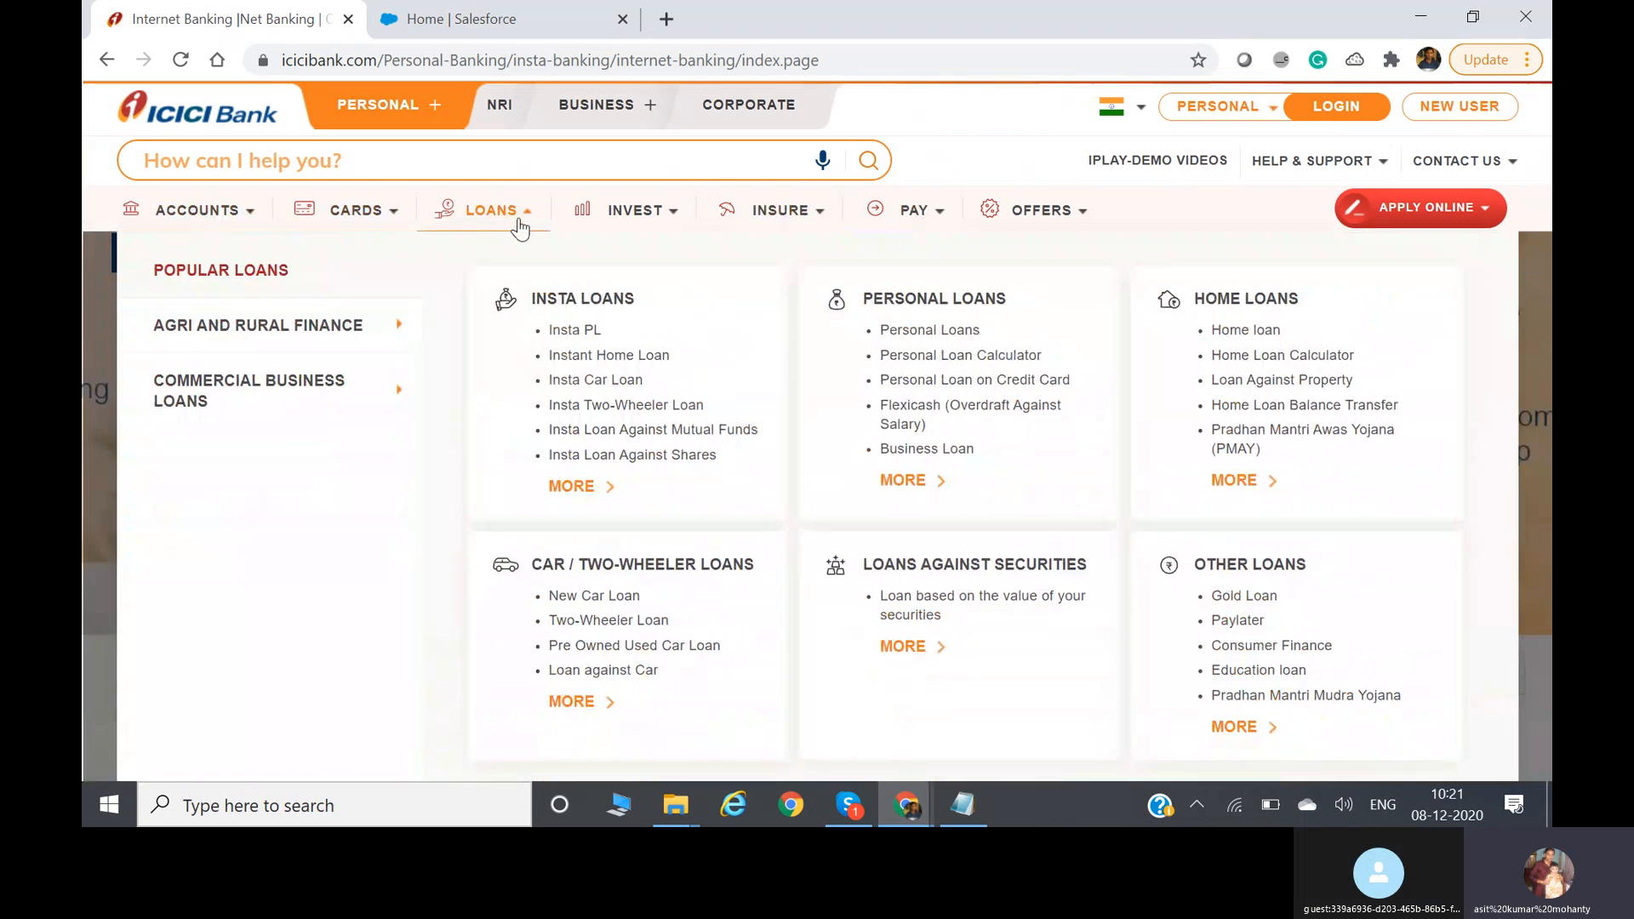
mouse_move(776, 228)
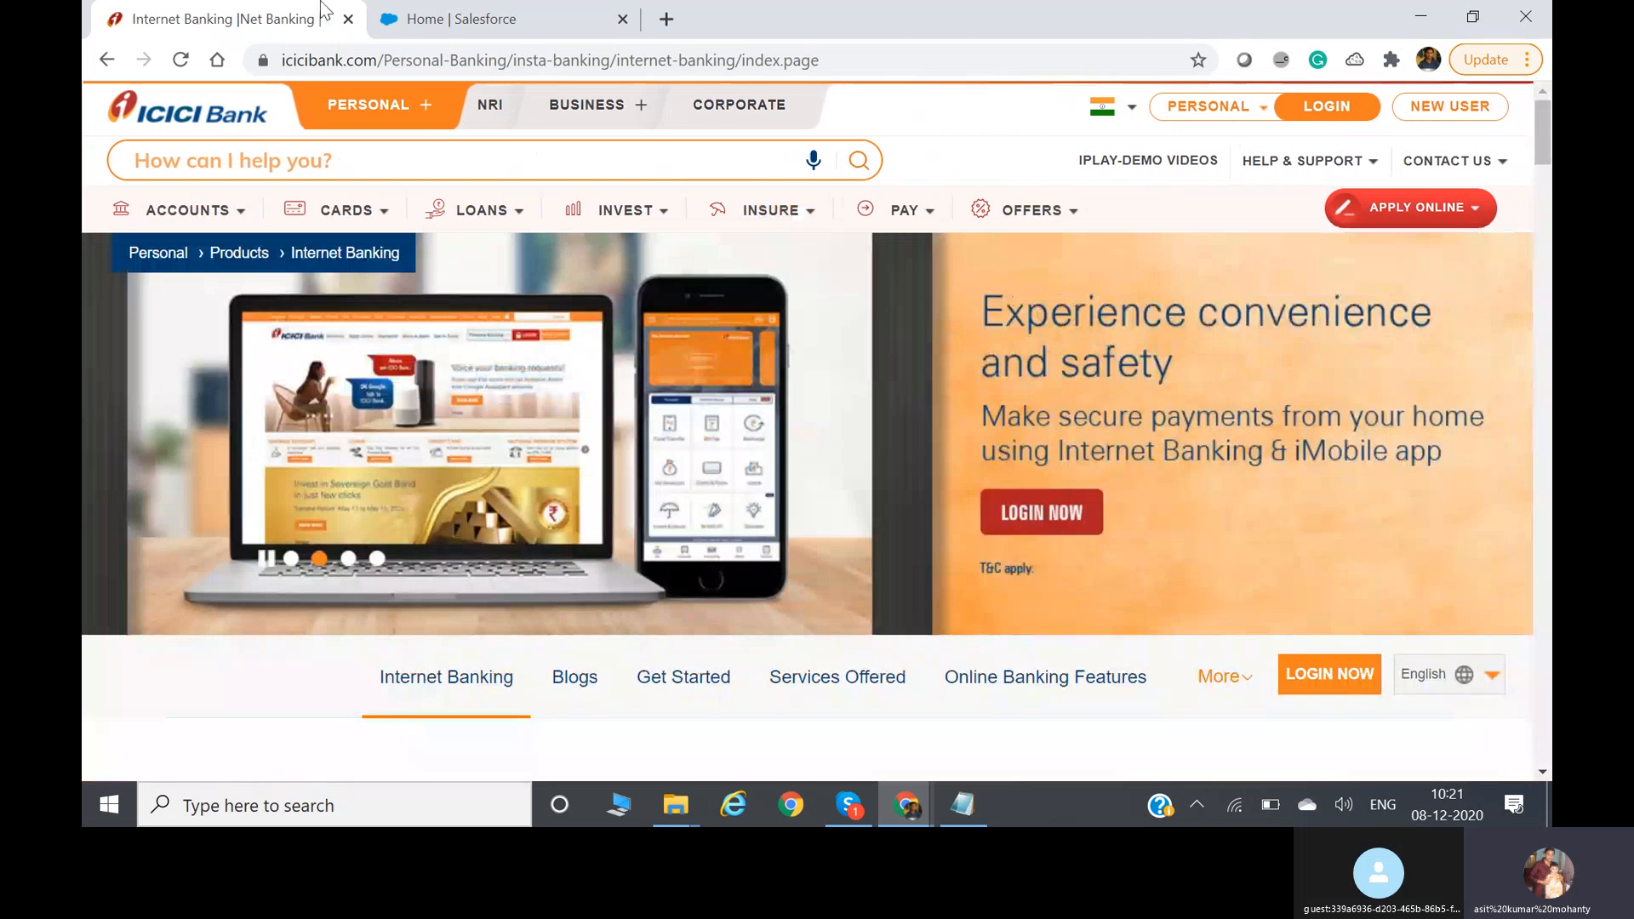
click(417, 12)
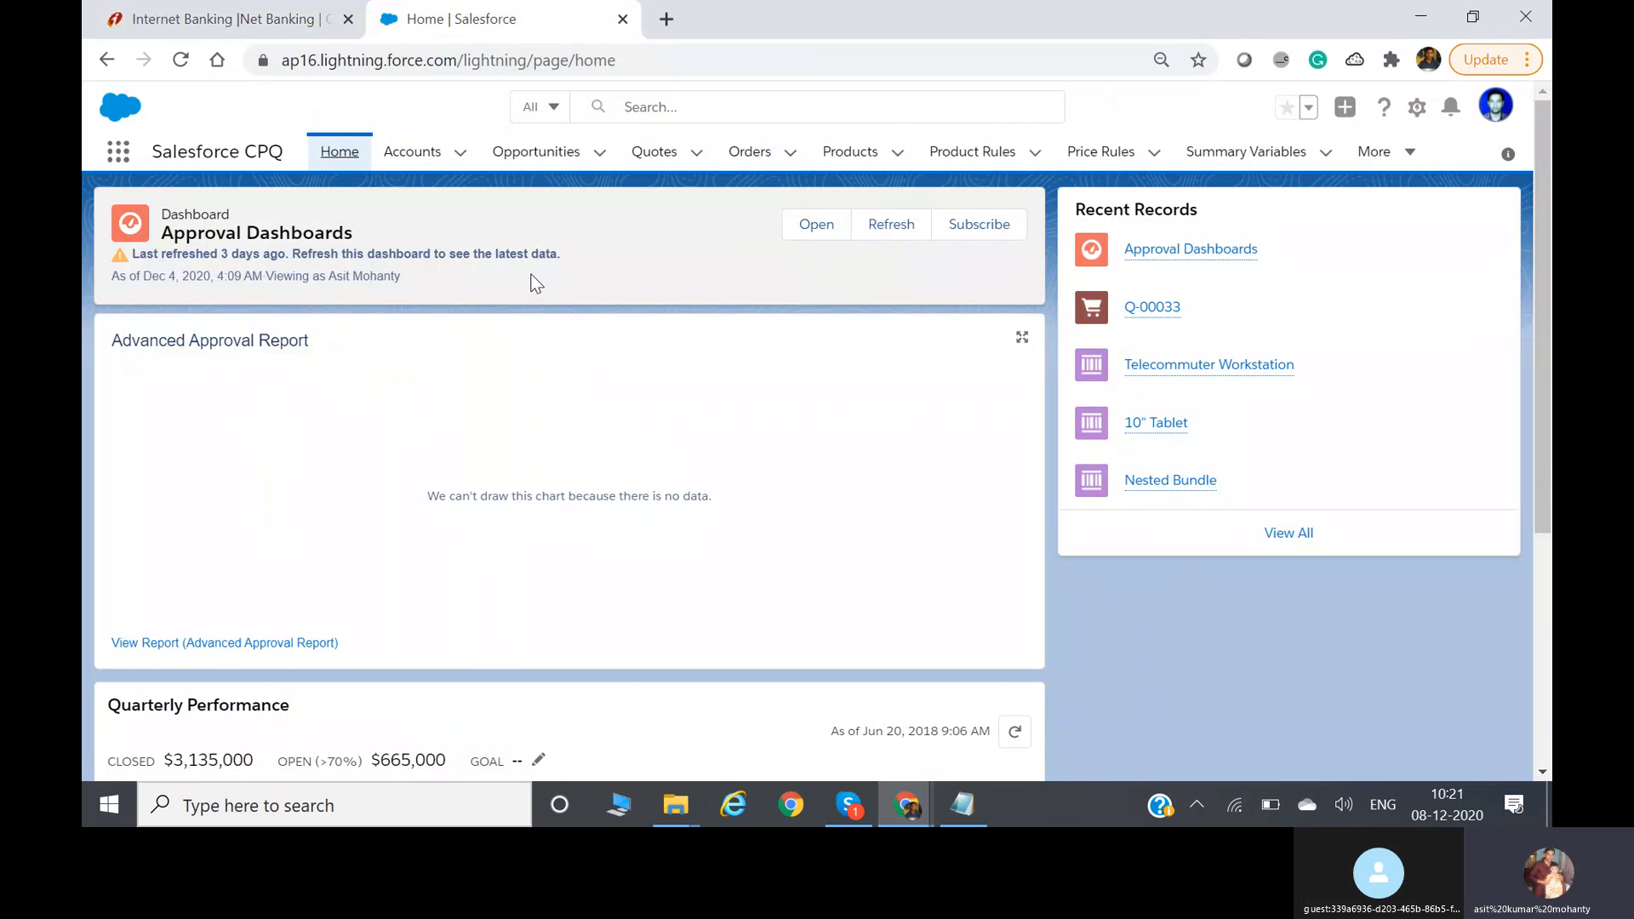
click(298, 19)
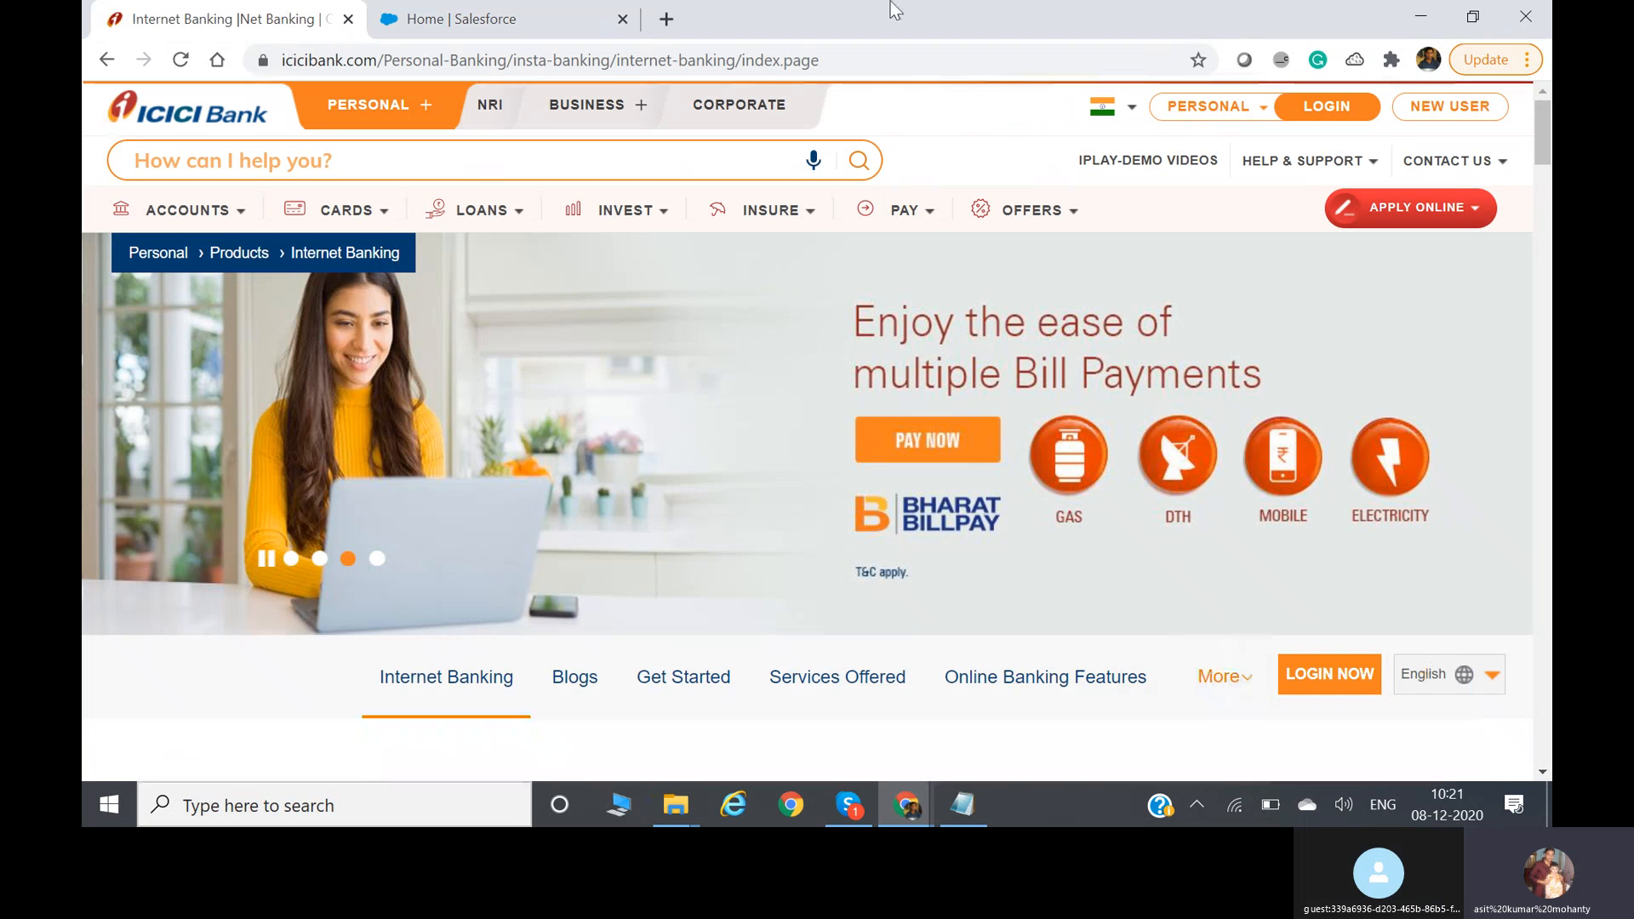
mouse_move(630, 210)
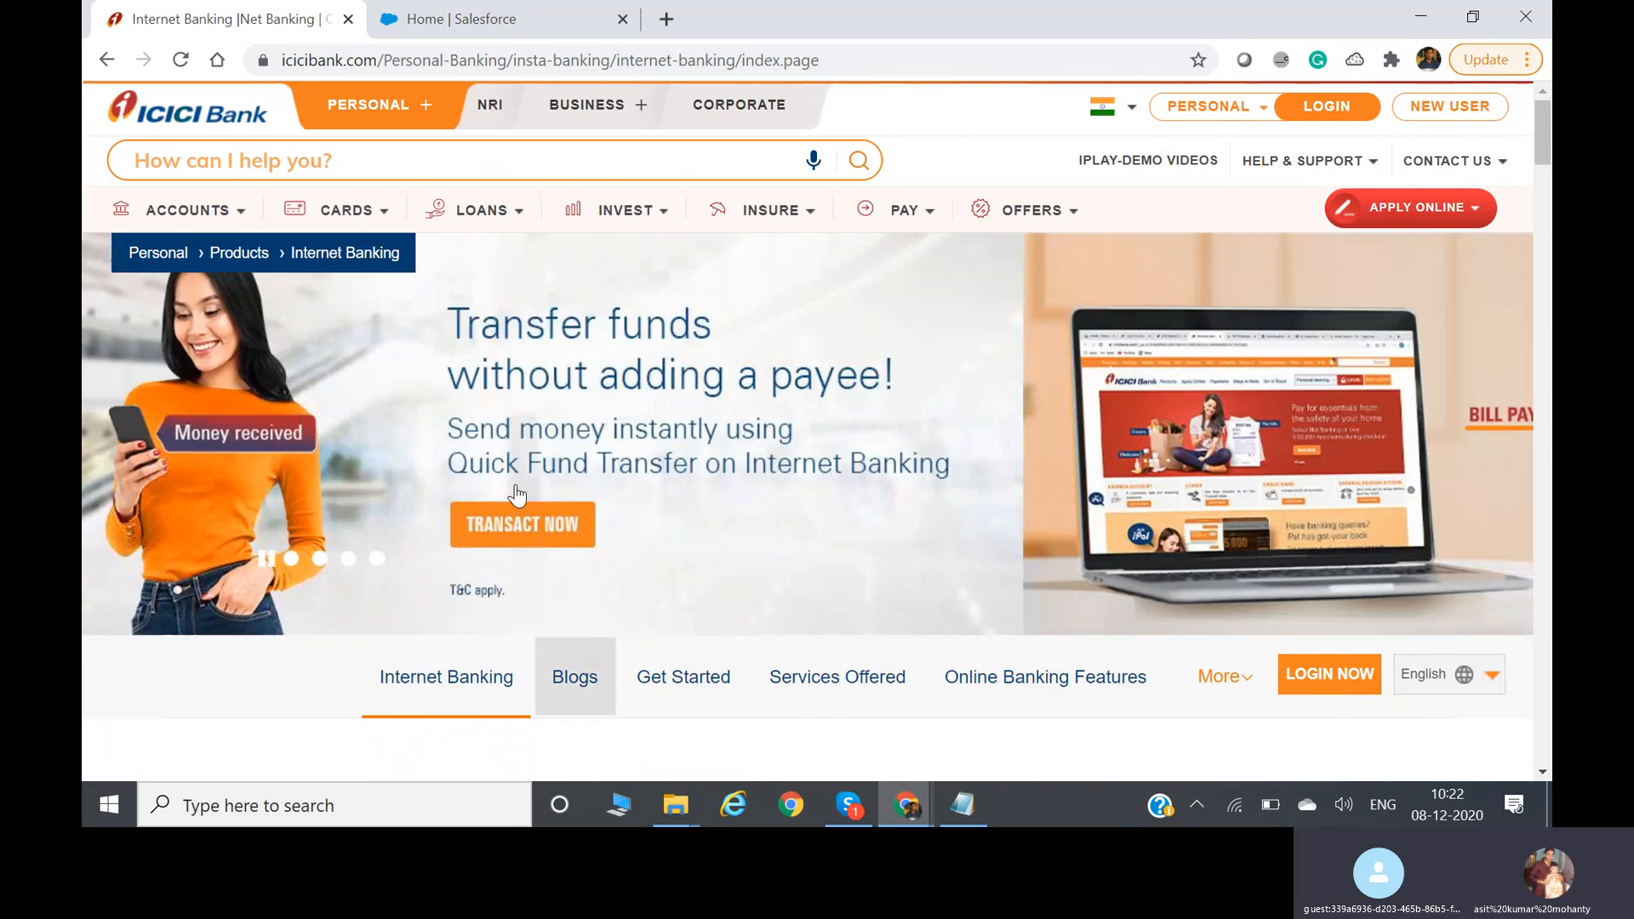
mouse_move(627, 210)
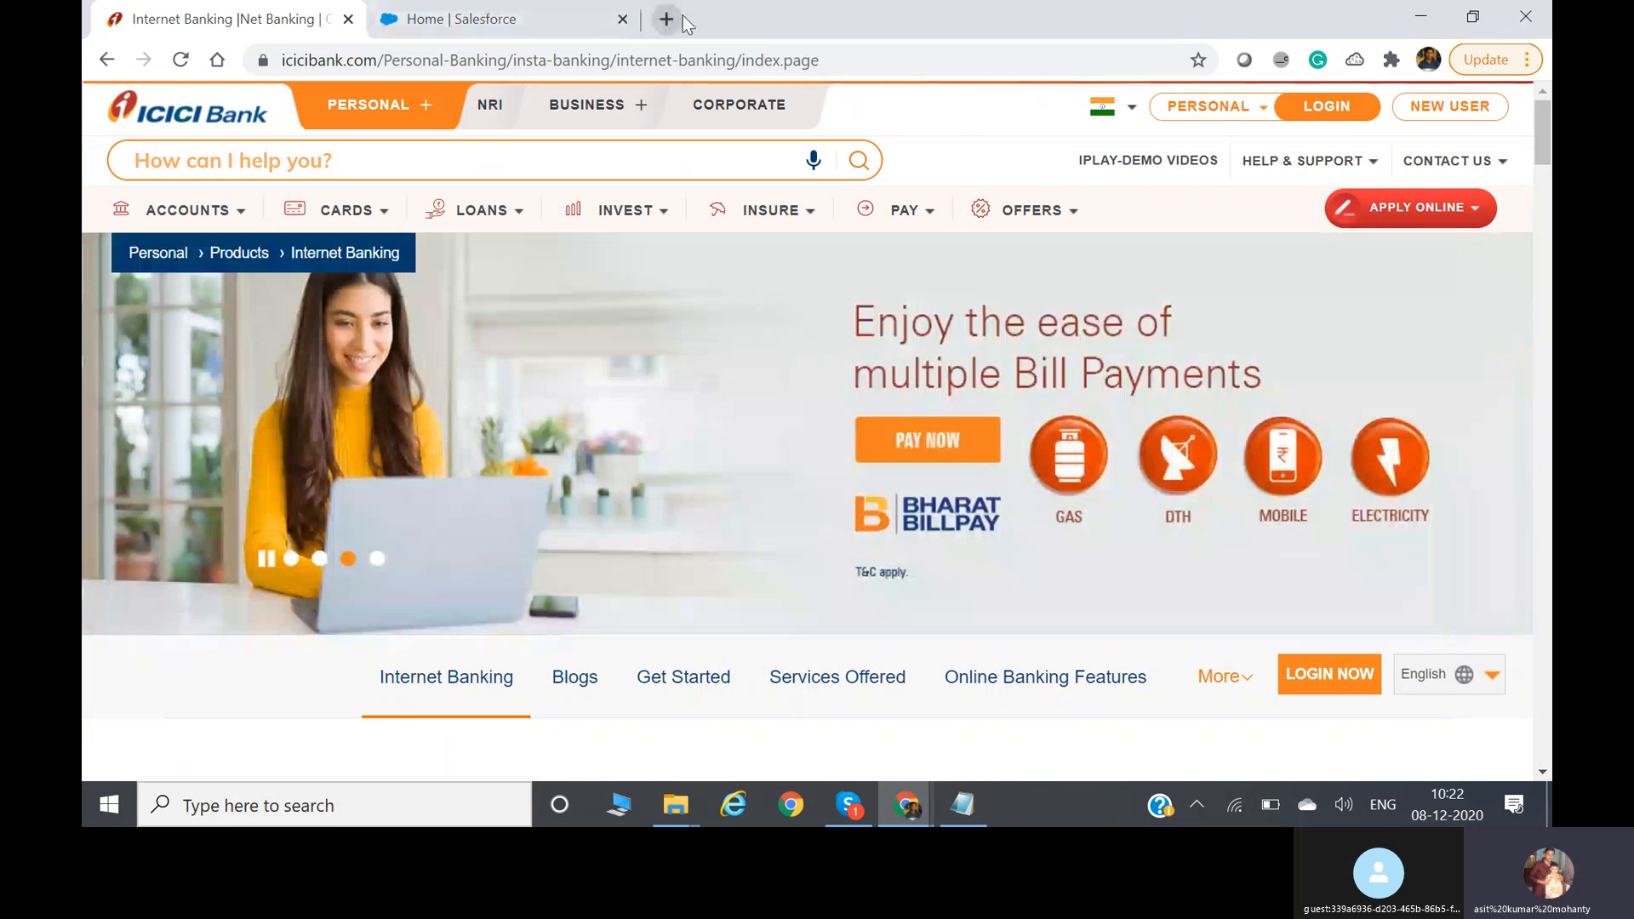
- Search the web for ZEPNURhealth in a new browser tab, open zepnurhealth.com and look over its home page and specialties
click(666, 19)
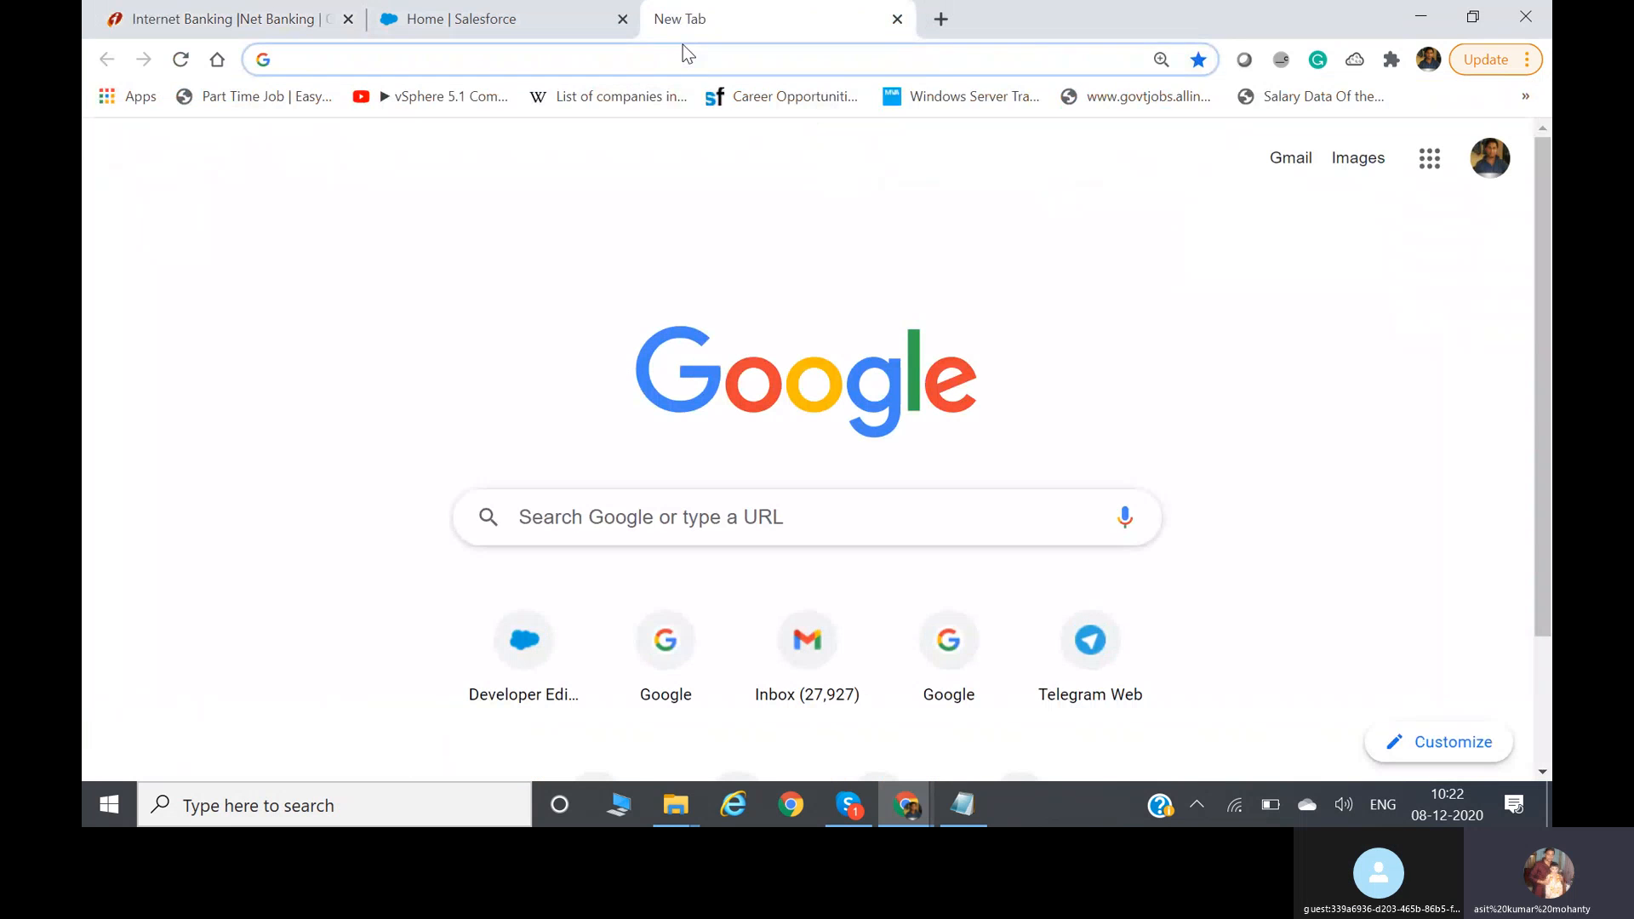
text(zepu)
key(BackSpace)
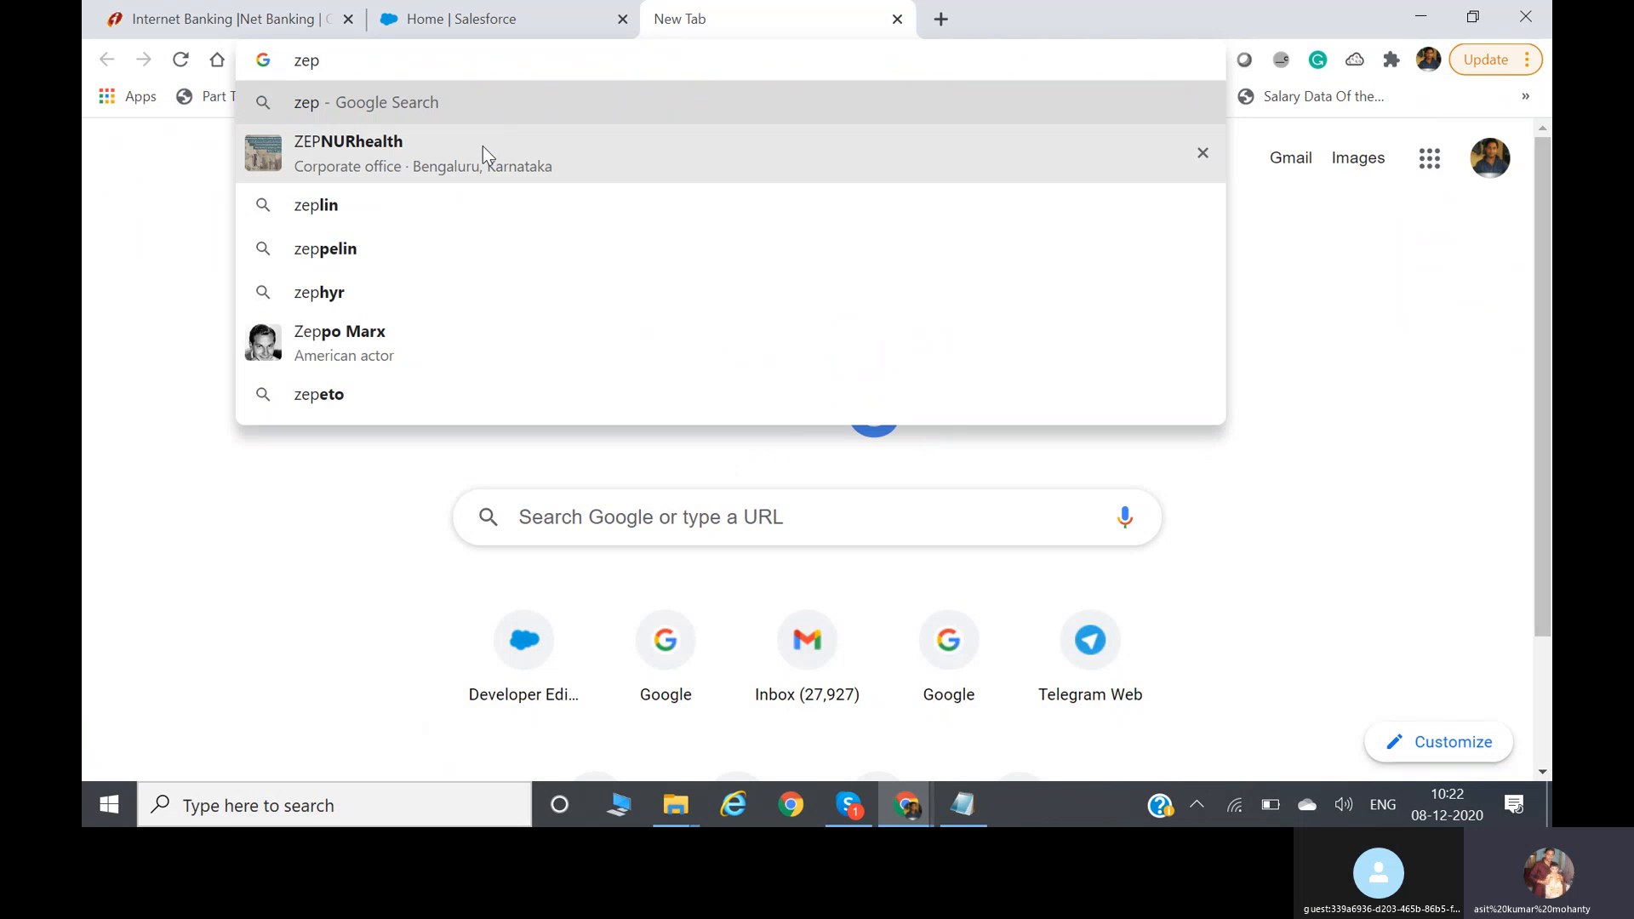
click(482, 146)
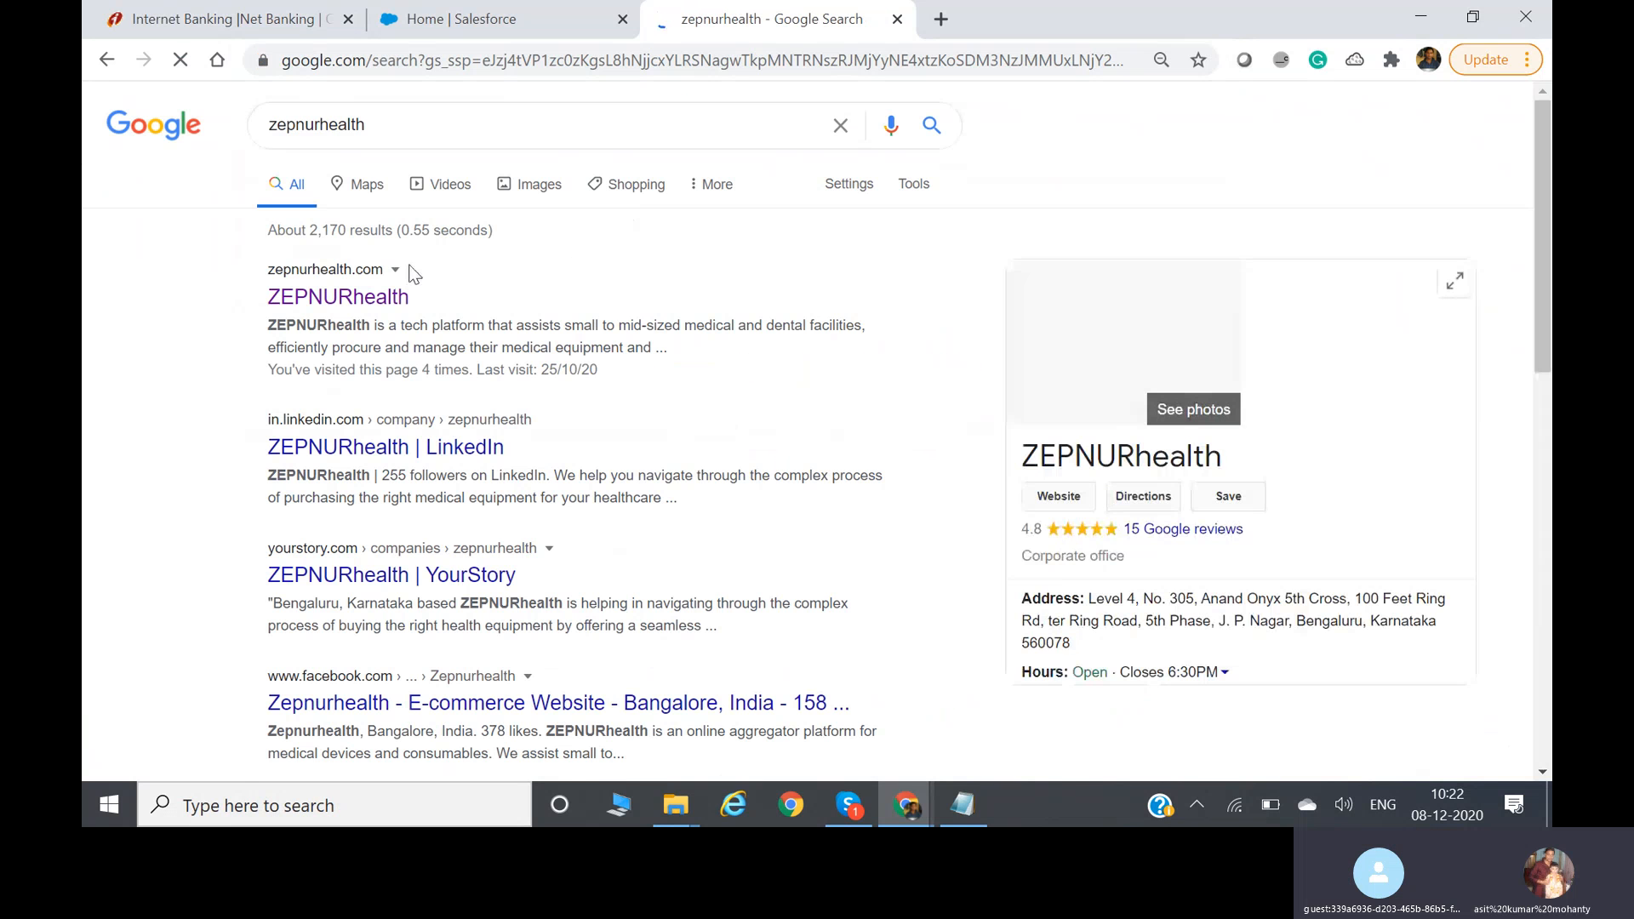
click(387, 300)
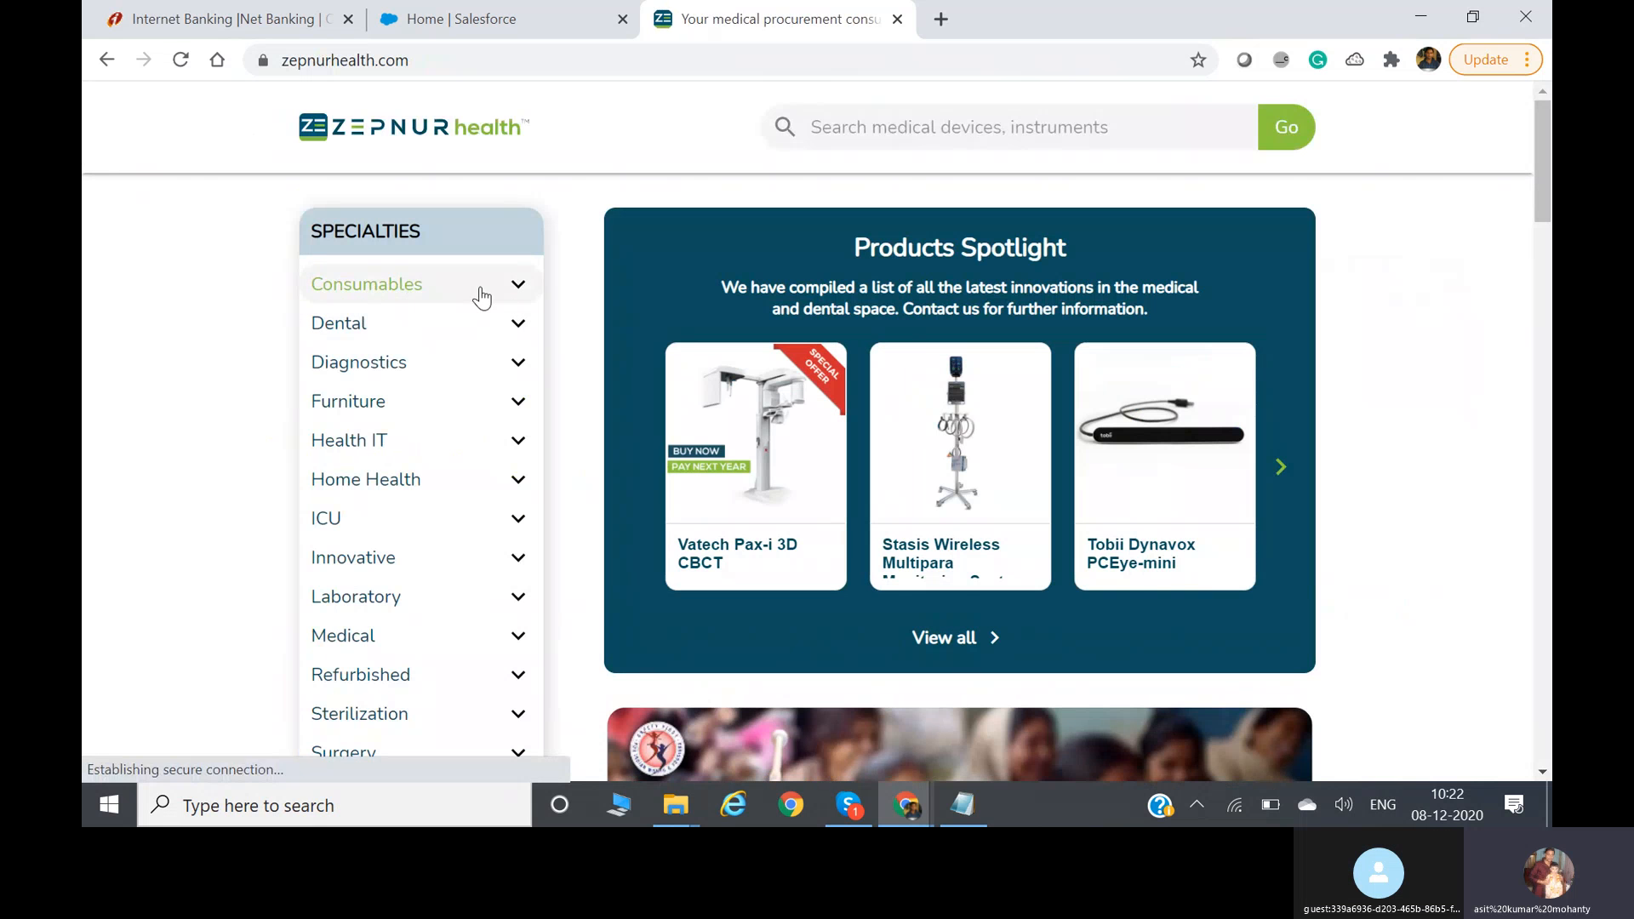
scroll(544, 275, down, 1)
scroll(548, 285, down, 4)
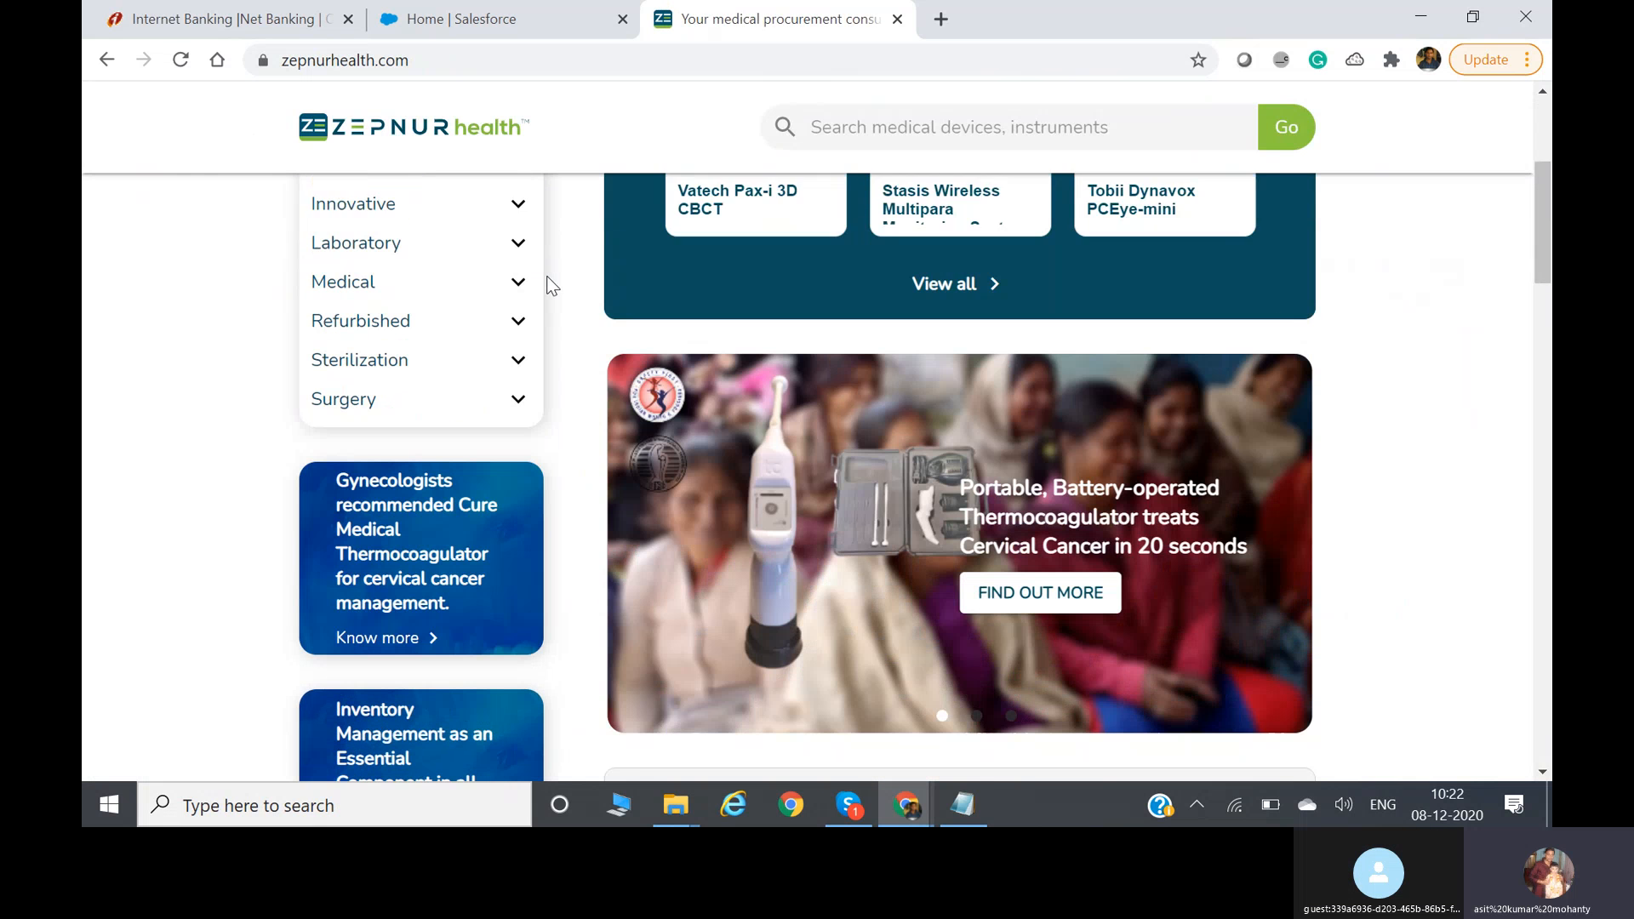
- Look through the ZEPNUR health specialties, expanding the Consumables, Diagnostics and Furniture categories to examine their subcategories
scroll(549, 285, down, 5)
scroll(545, 285, up, 10)
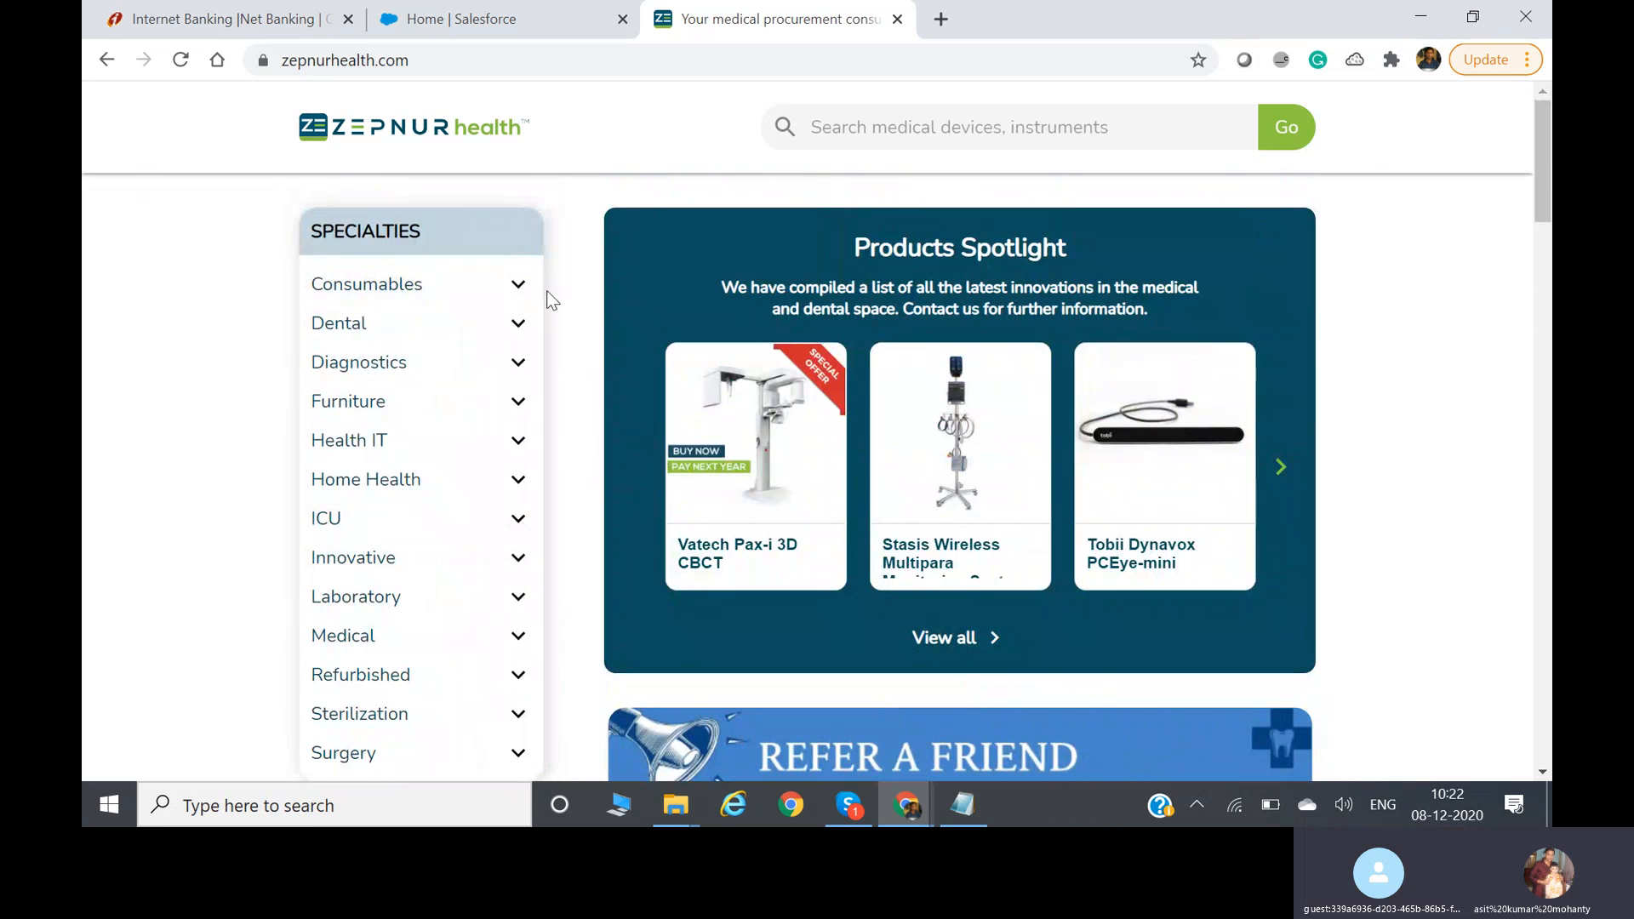
click(491, 301)
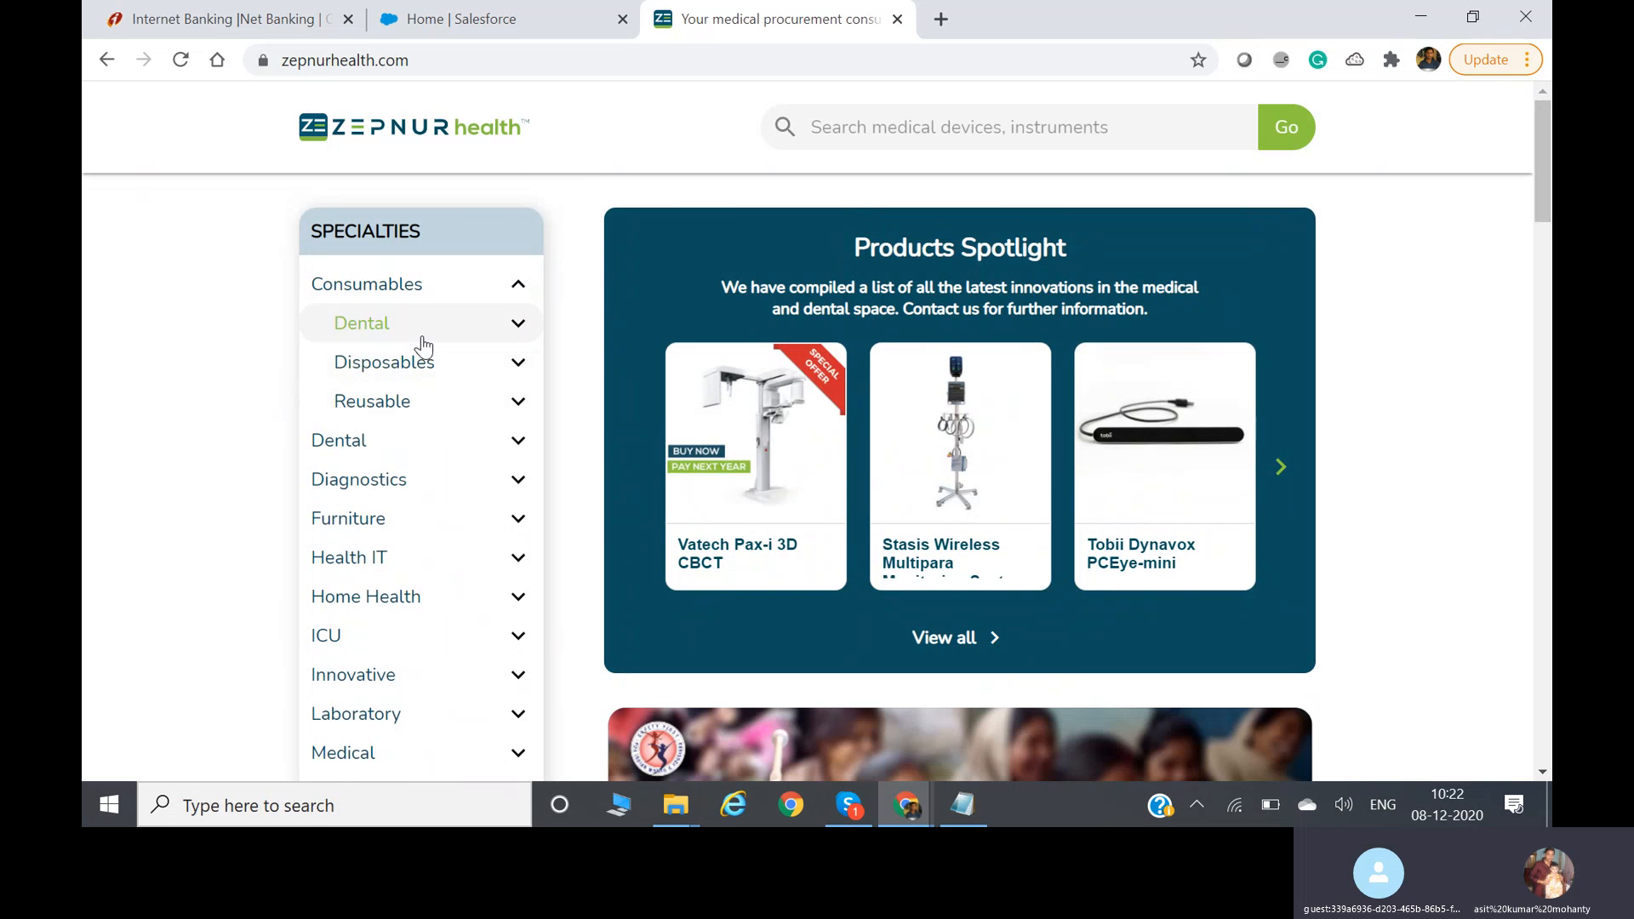
click(421, 328)
click(400, 287)
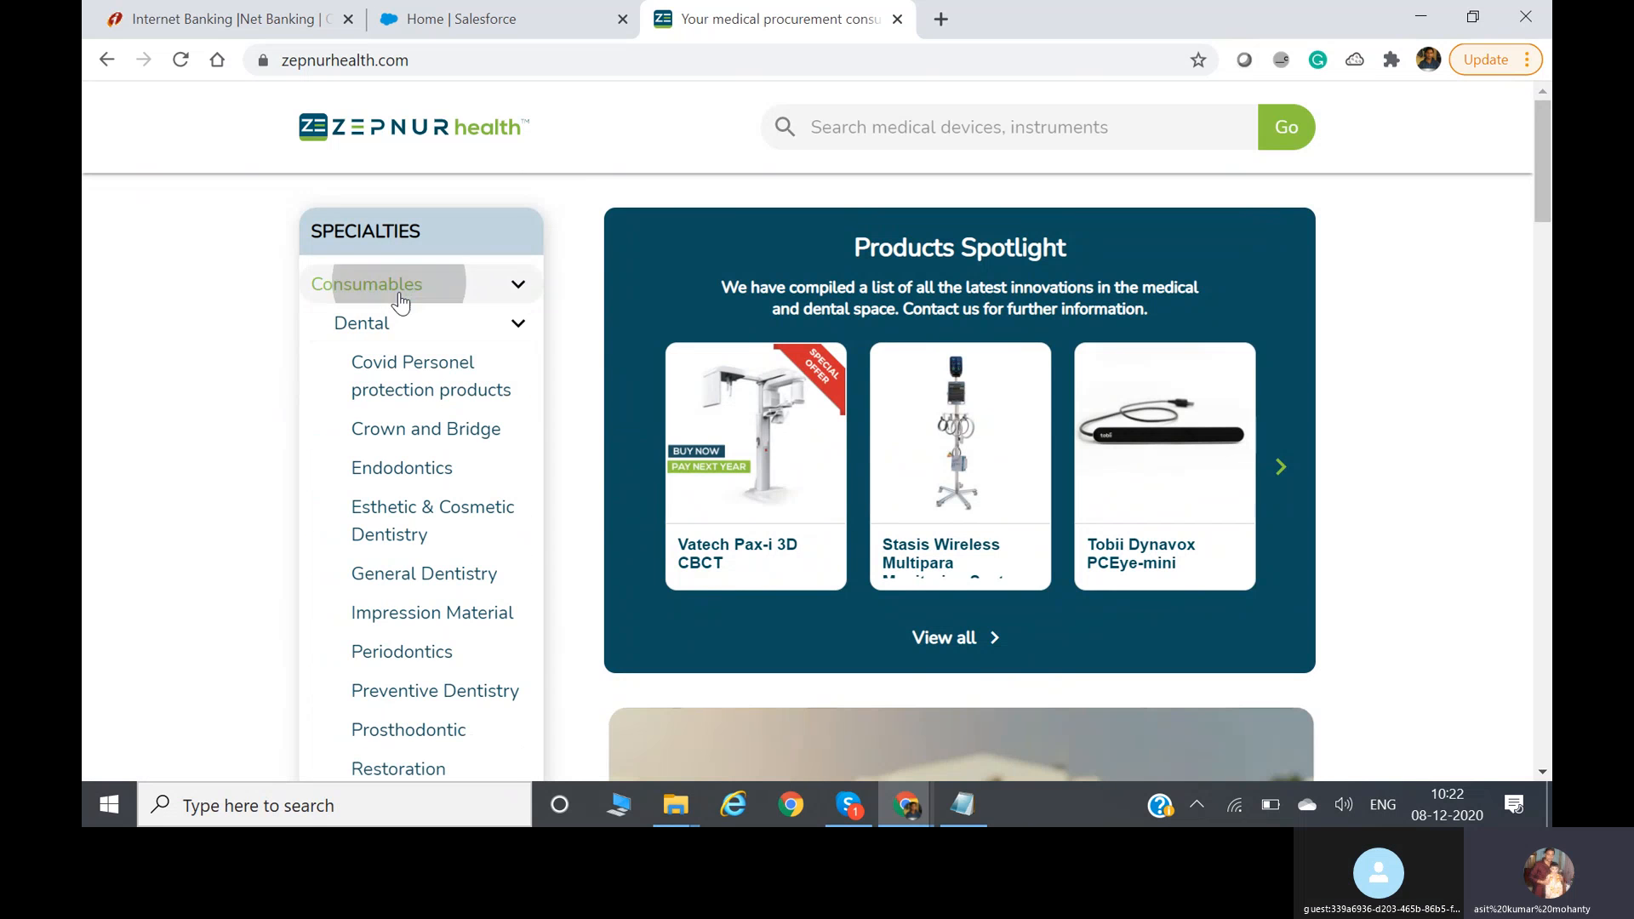
click(368, 364)
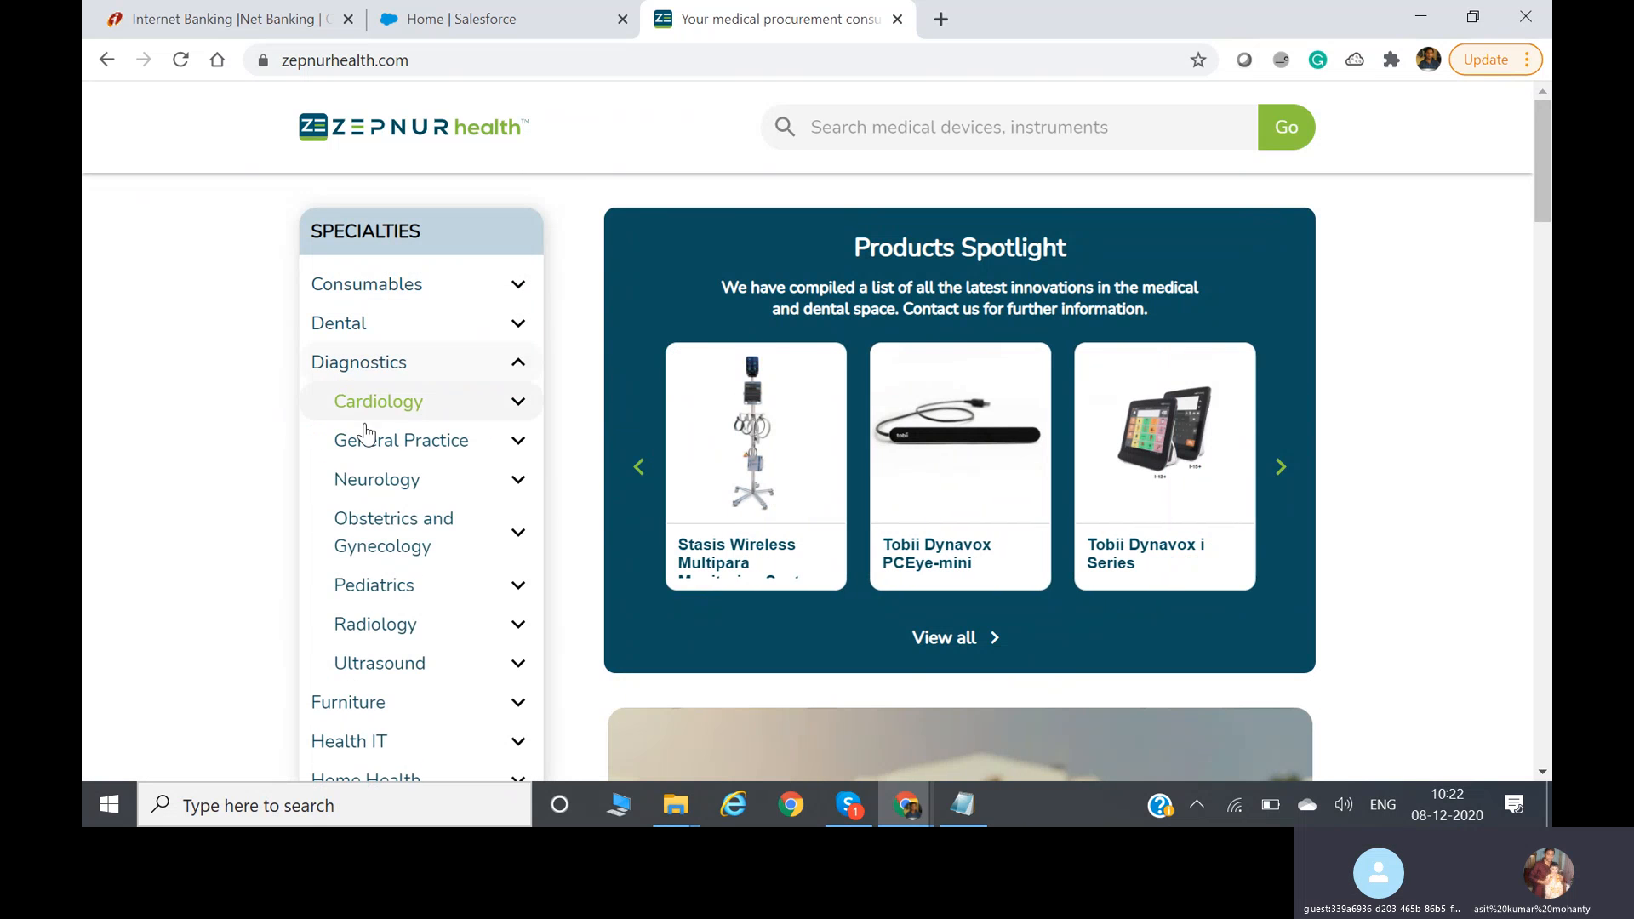
click(361, 440)
click(356, 774)
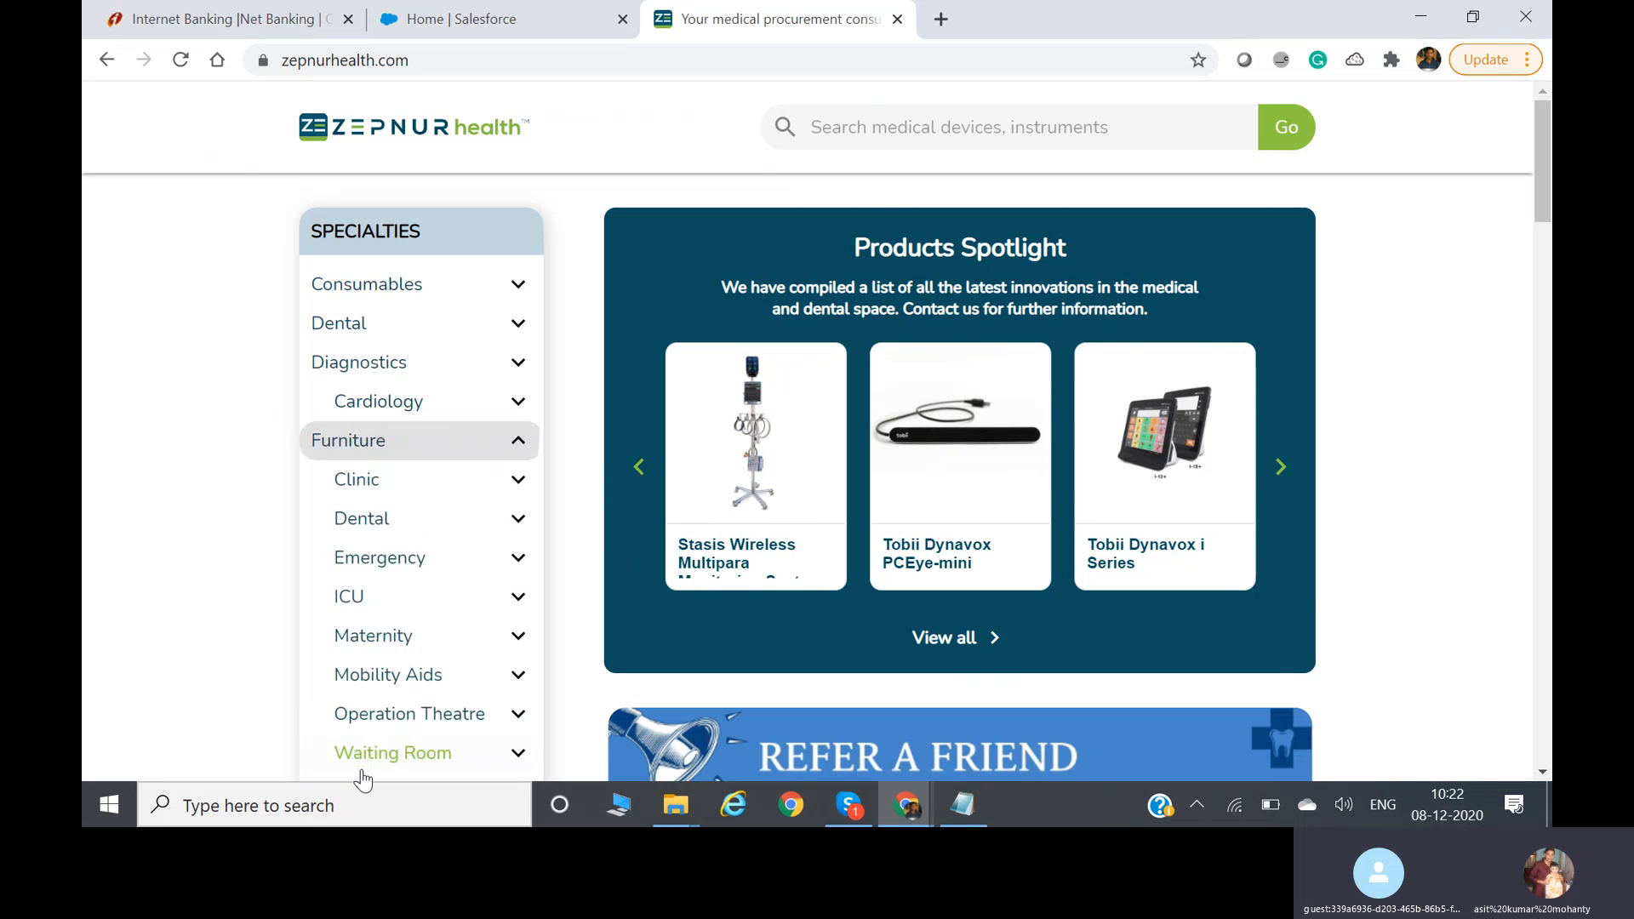
- Expand the Clinic subcategory under Furniture and view the products listed for Bedside and Examination Tables
click(459, 440)
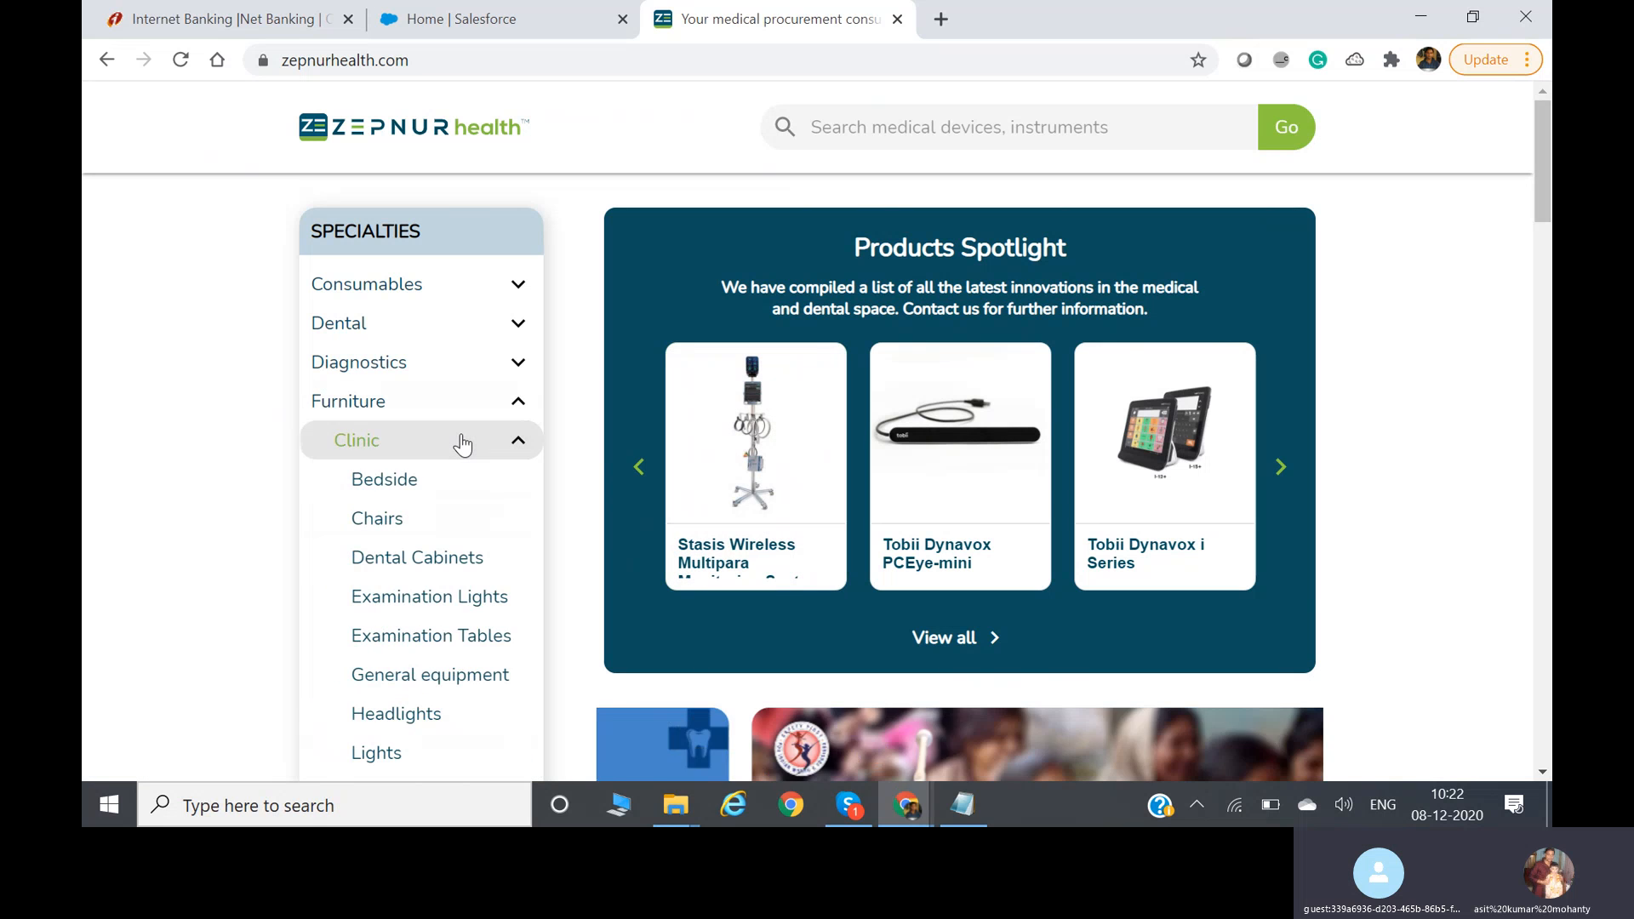
click(442, 484)
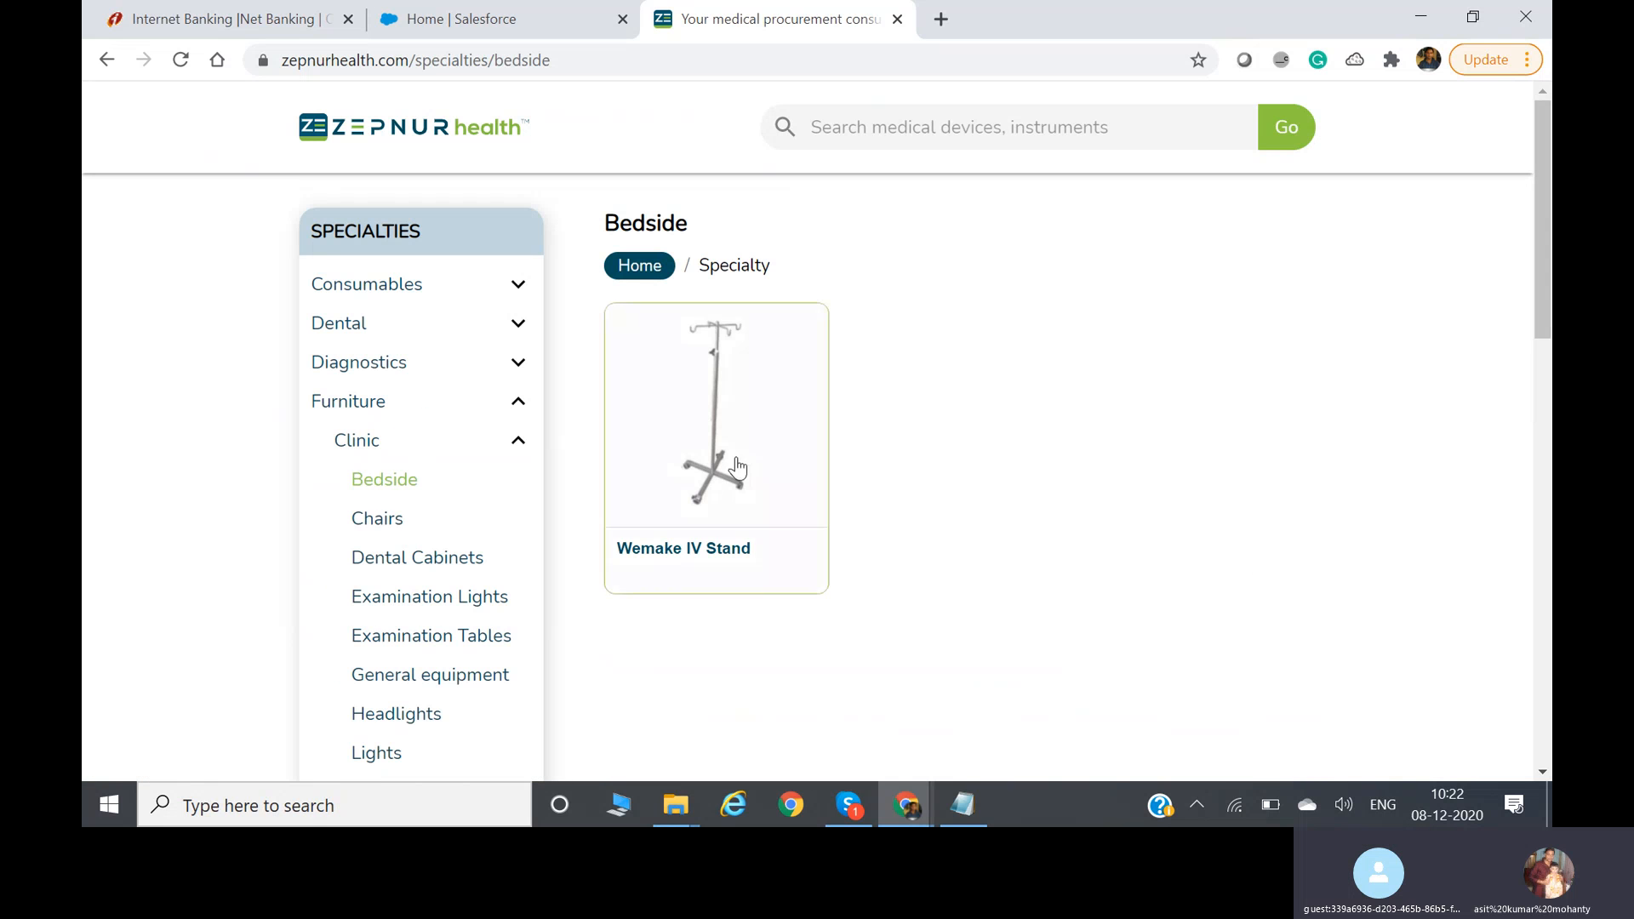
click(411, 537)
click(415, 633)
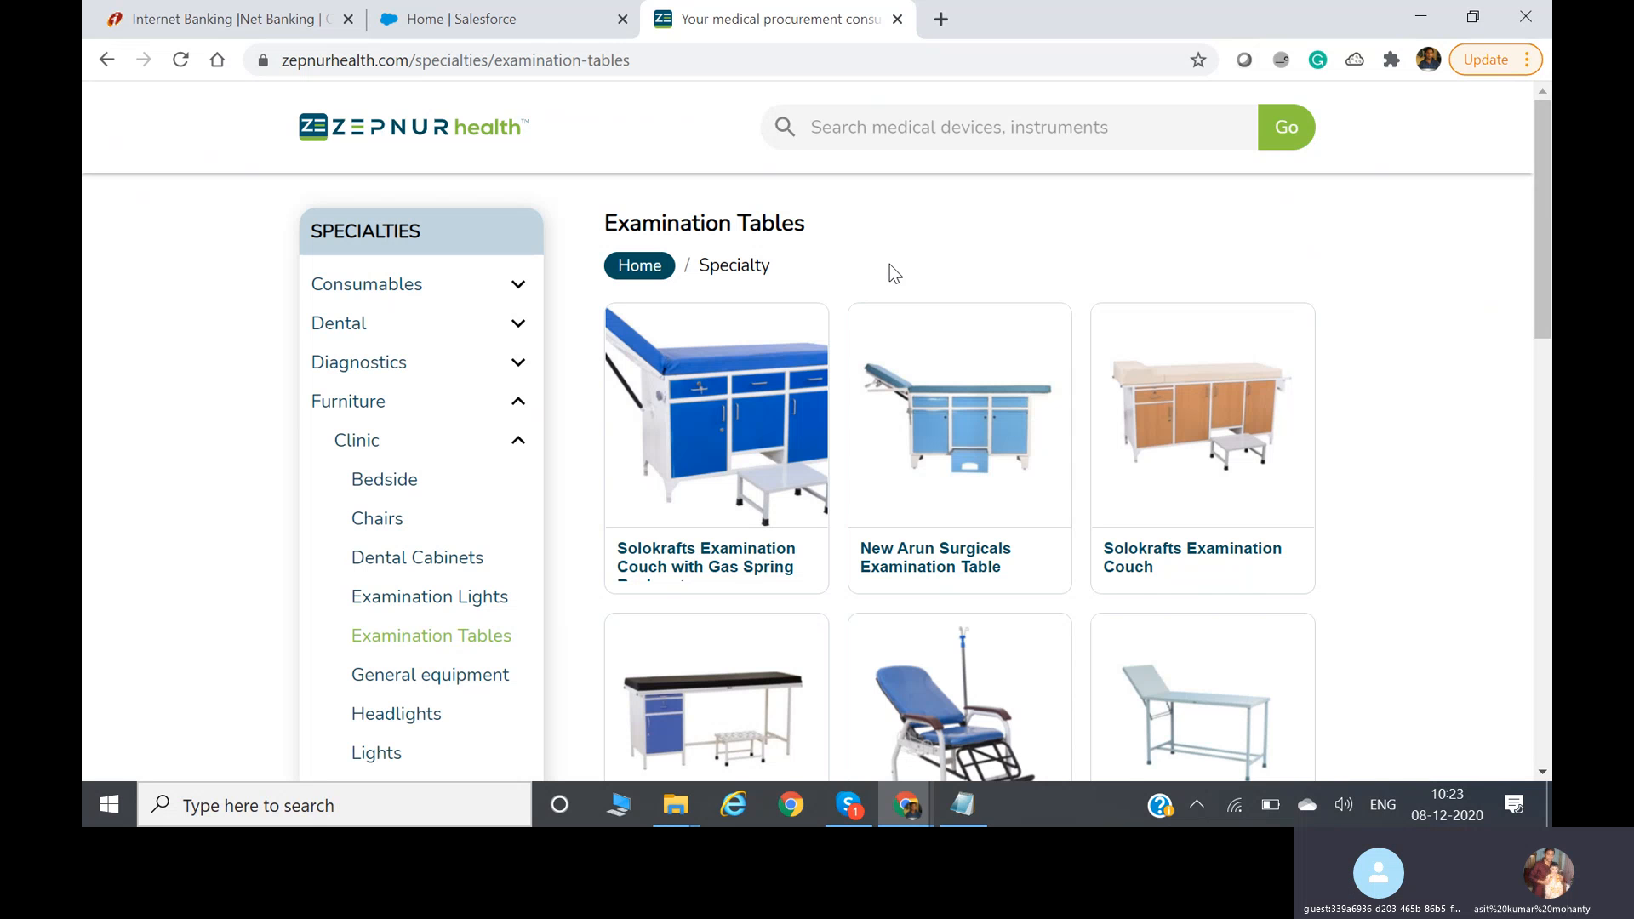
- Compare the Salesforce CPQ navigation items with the ICICI Bank site's Invest and Pay categories, ending on the Salesforce CPQ home page
click(458, 11)
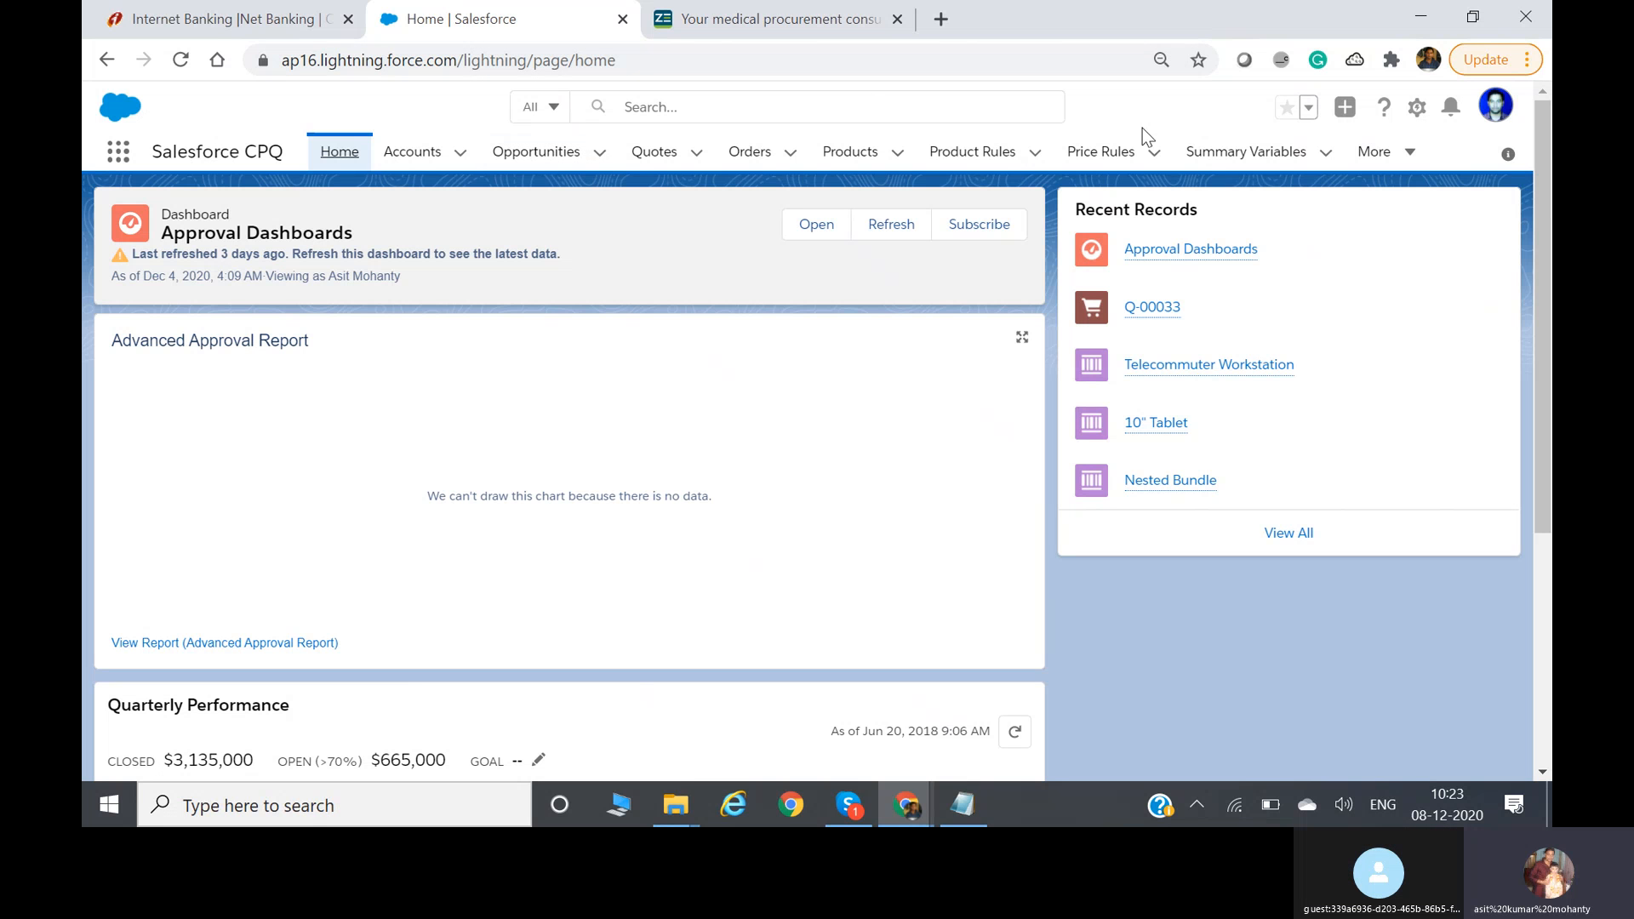
click(230, 18)
mouse_move(679, 196)
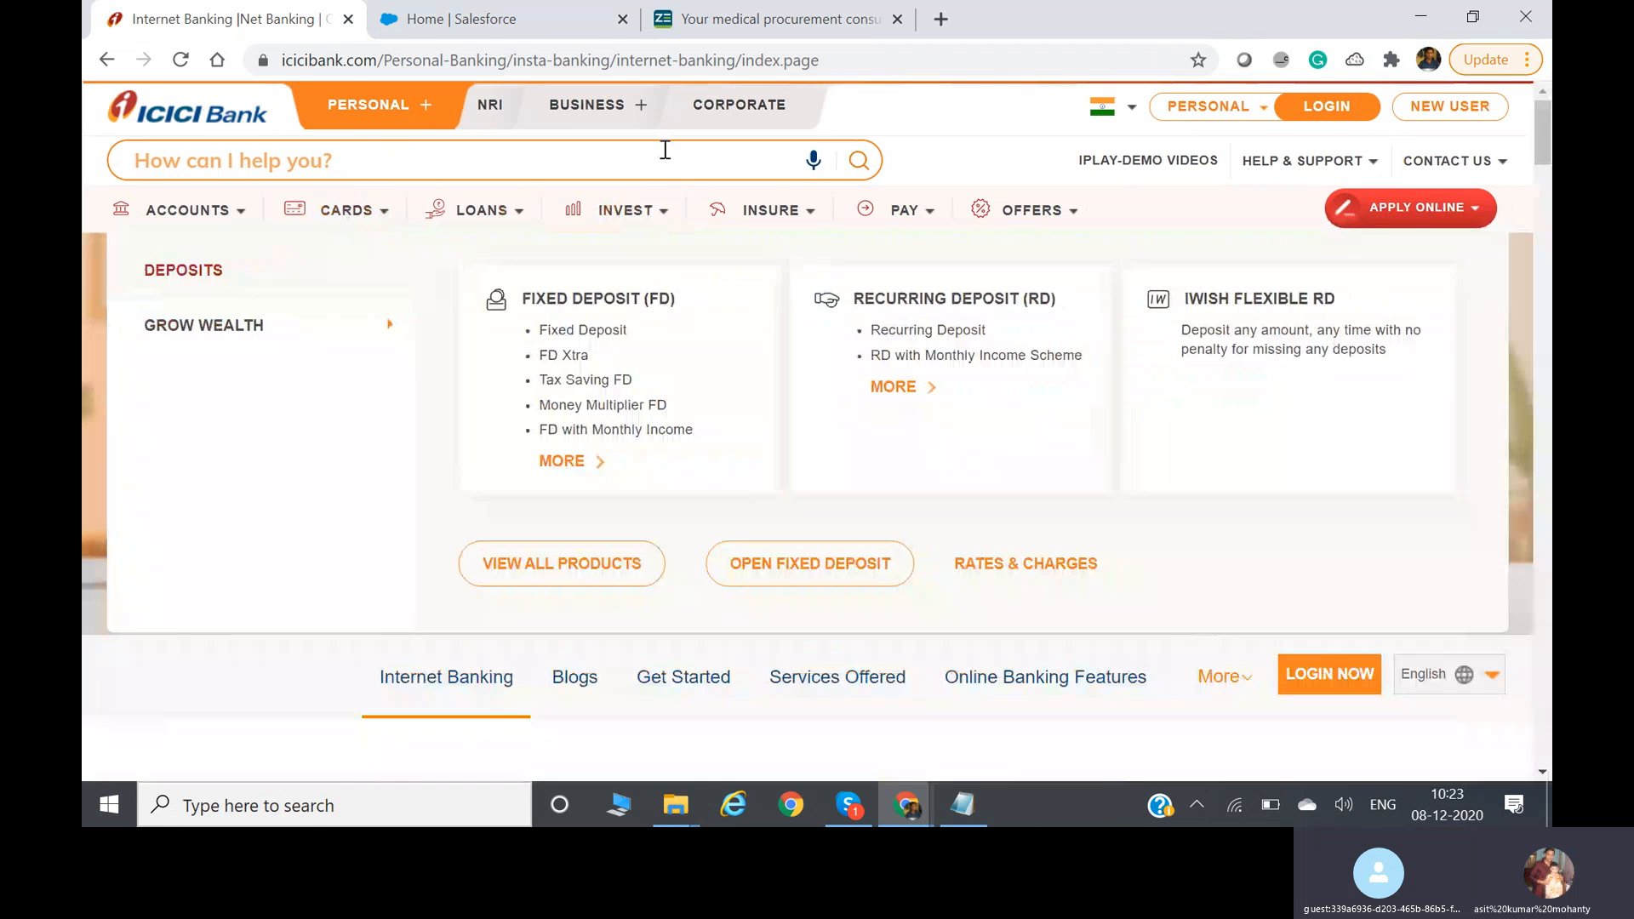
mouse_move(922, 210)
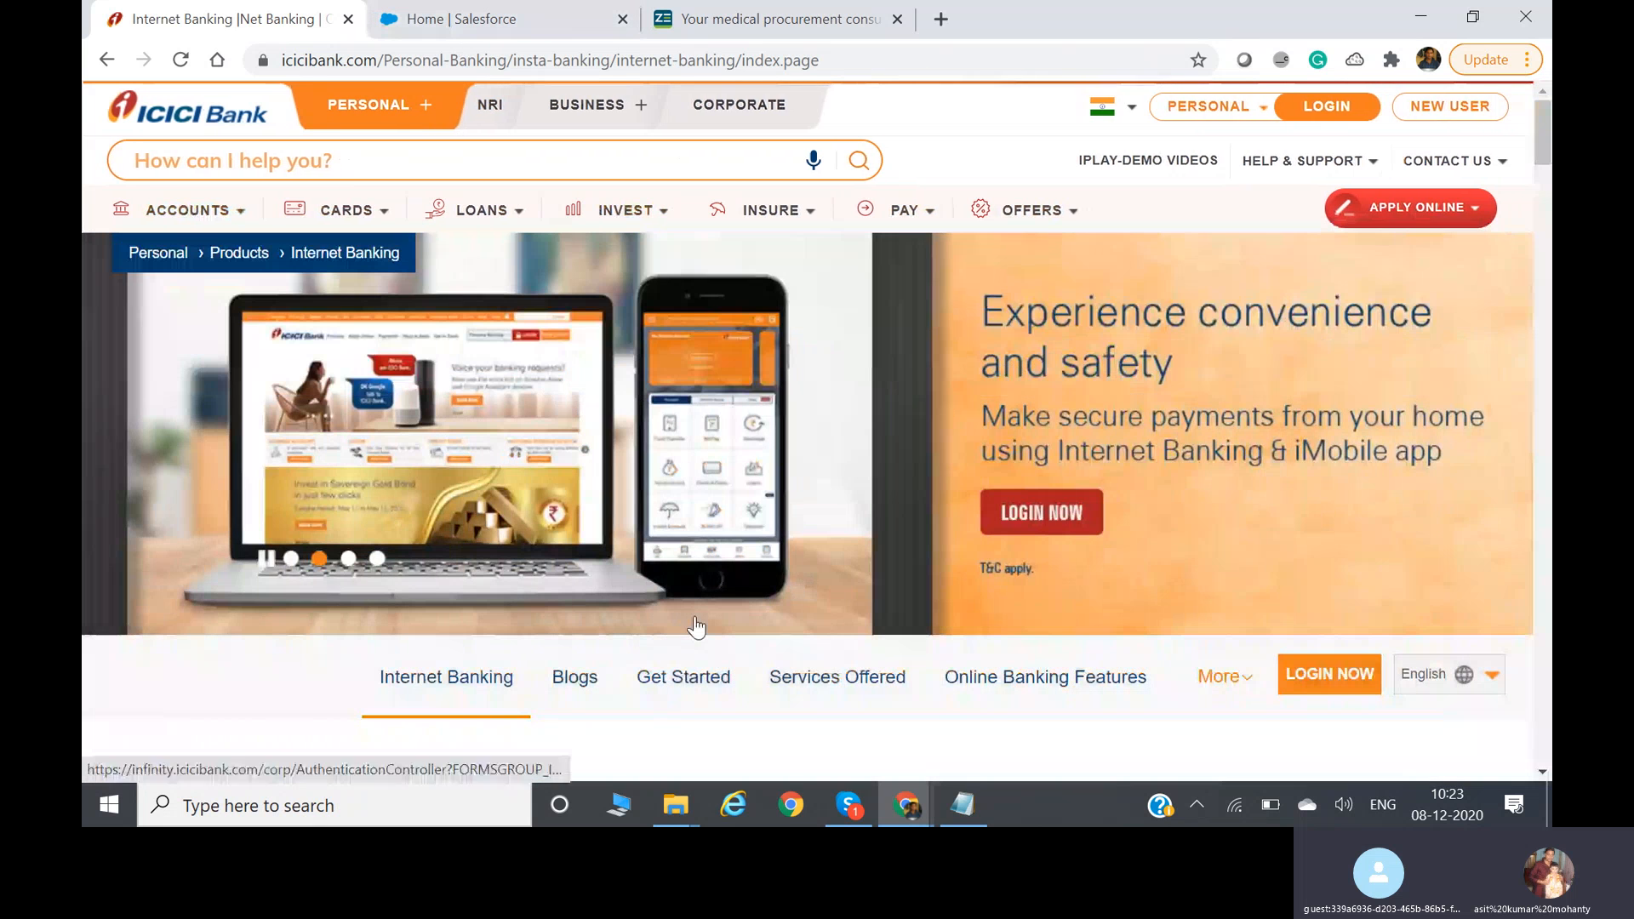
click(521, 20)
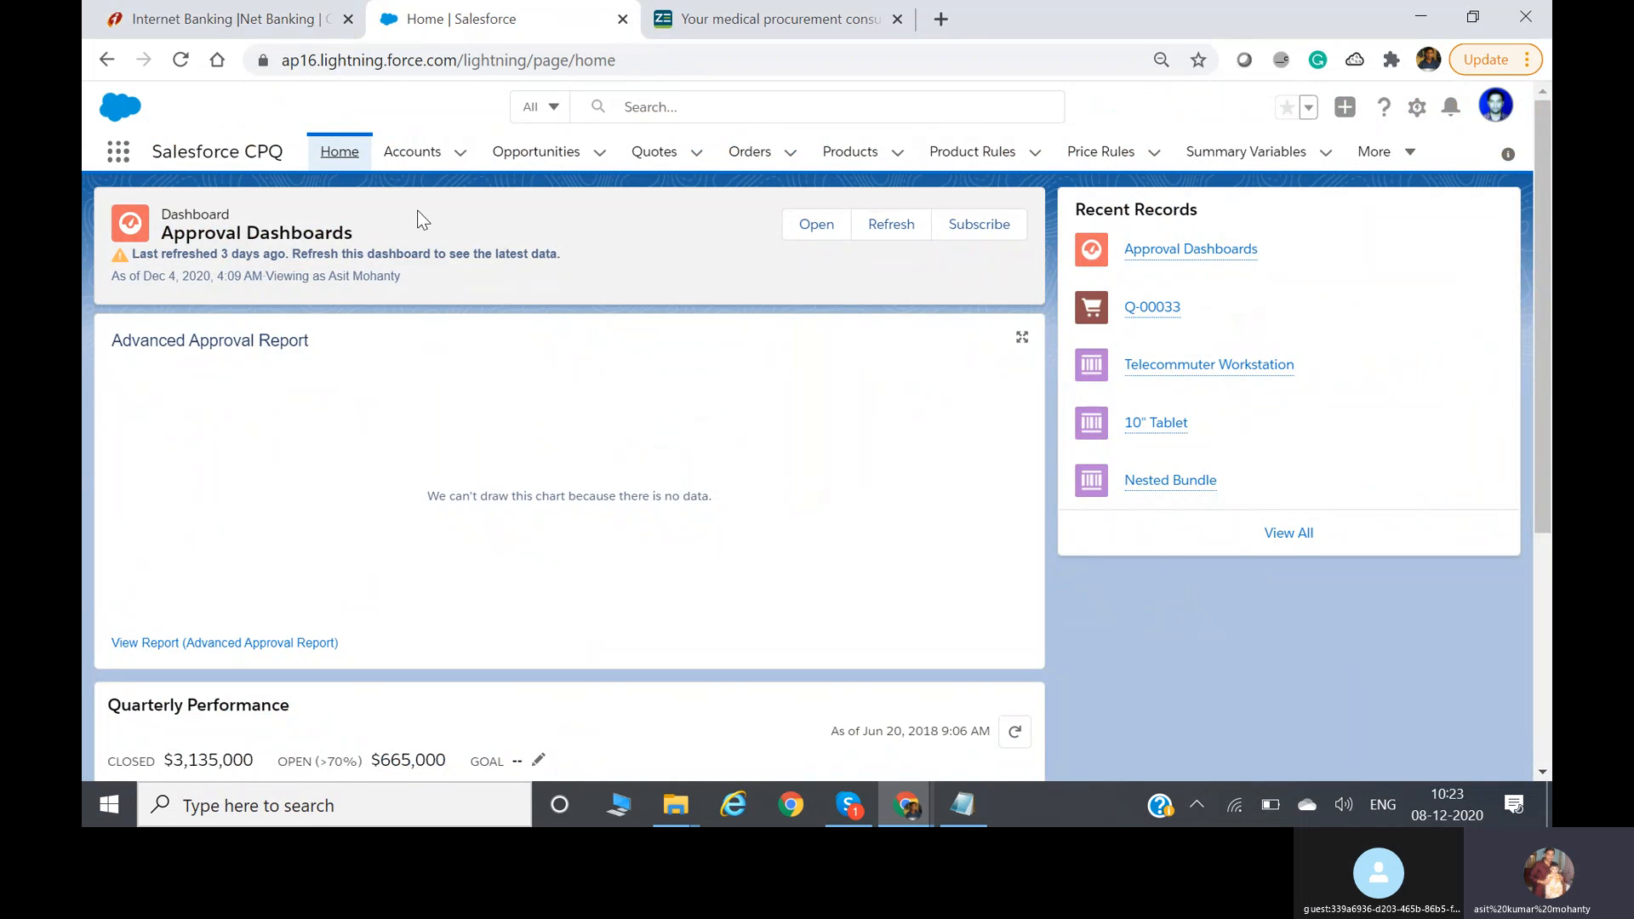
- View the recently viewed accounts, look over the Burlington Textiles Corp of America record, and return to the accounts list
click(413, 153)
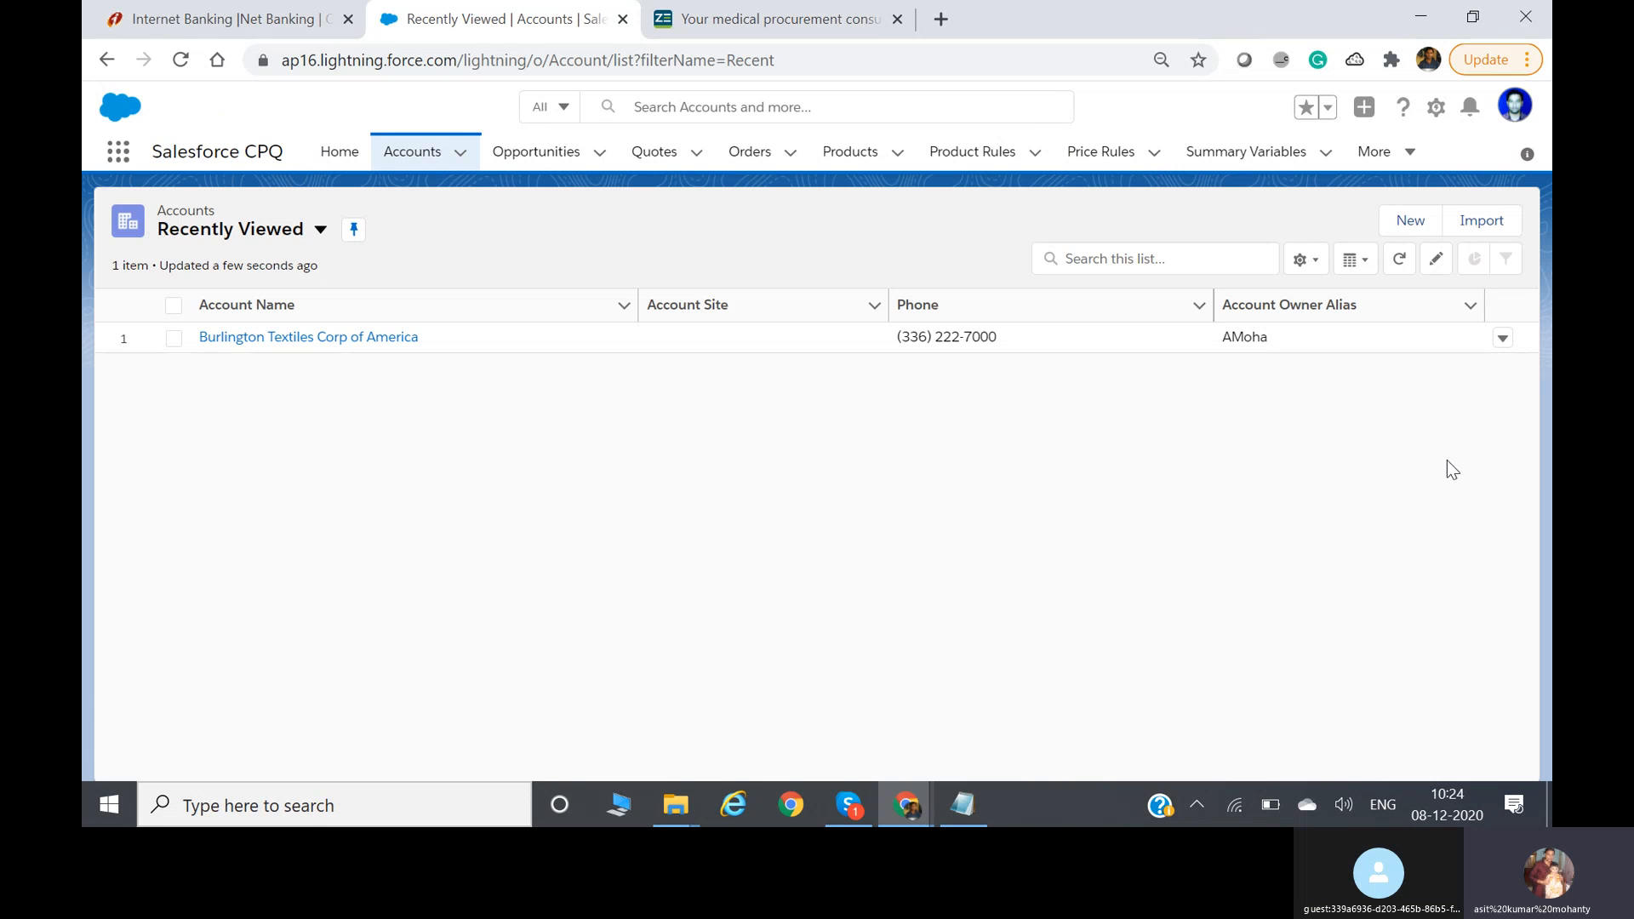
click(314, 337)
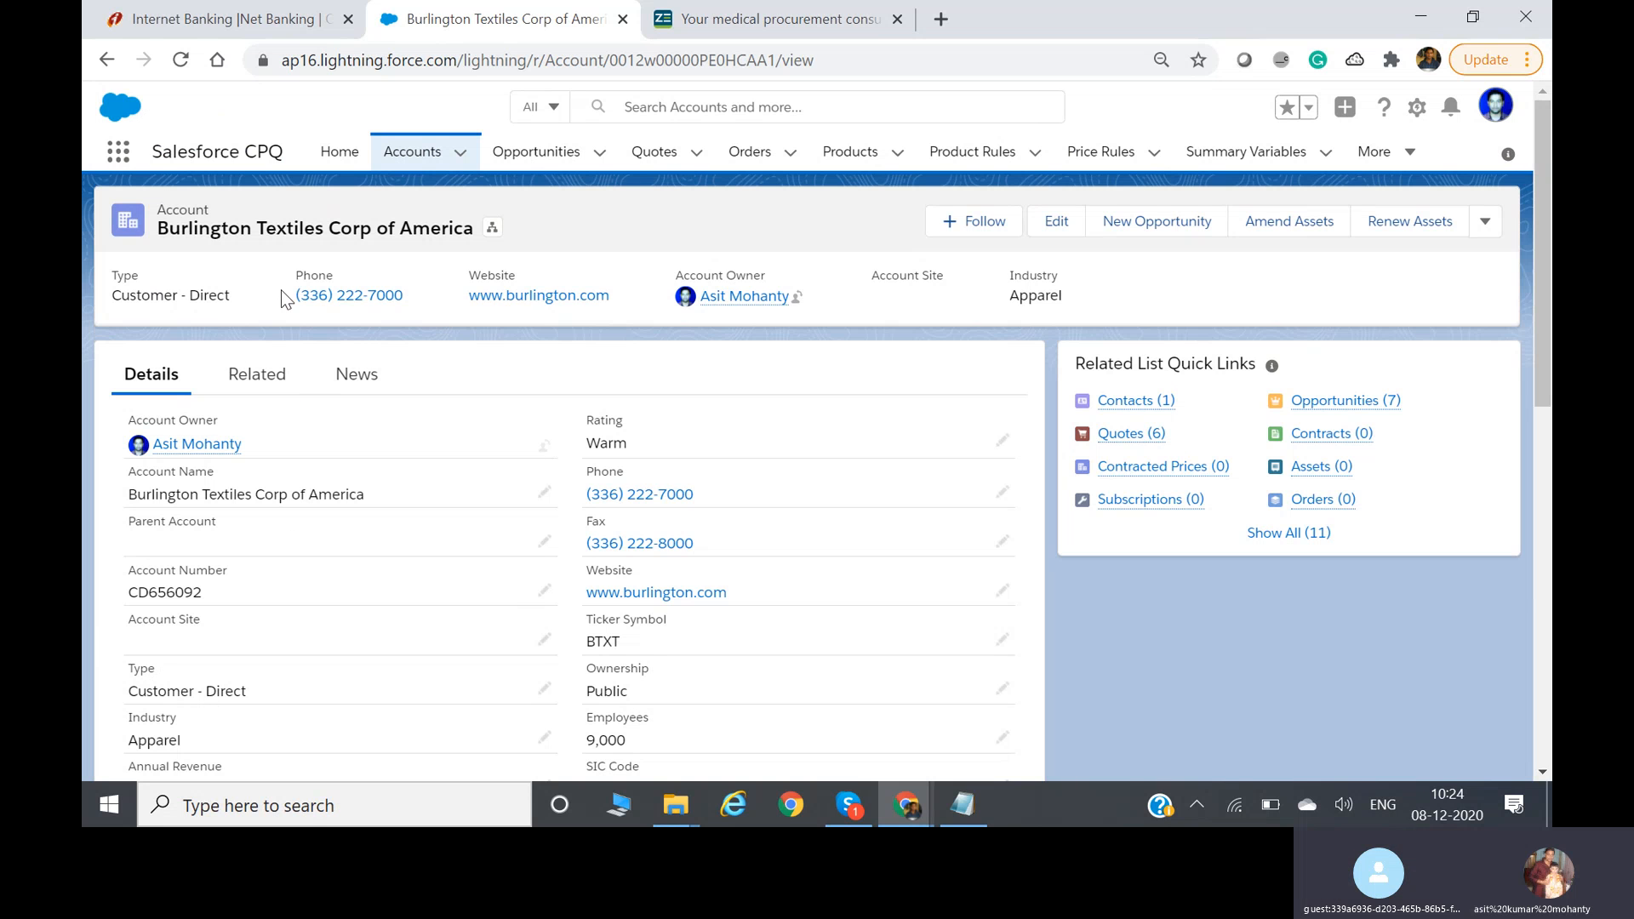
click(423, 156)
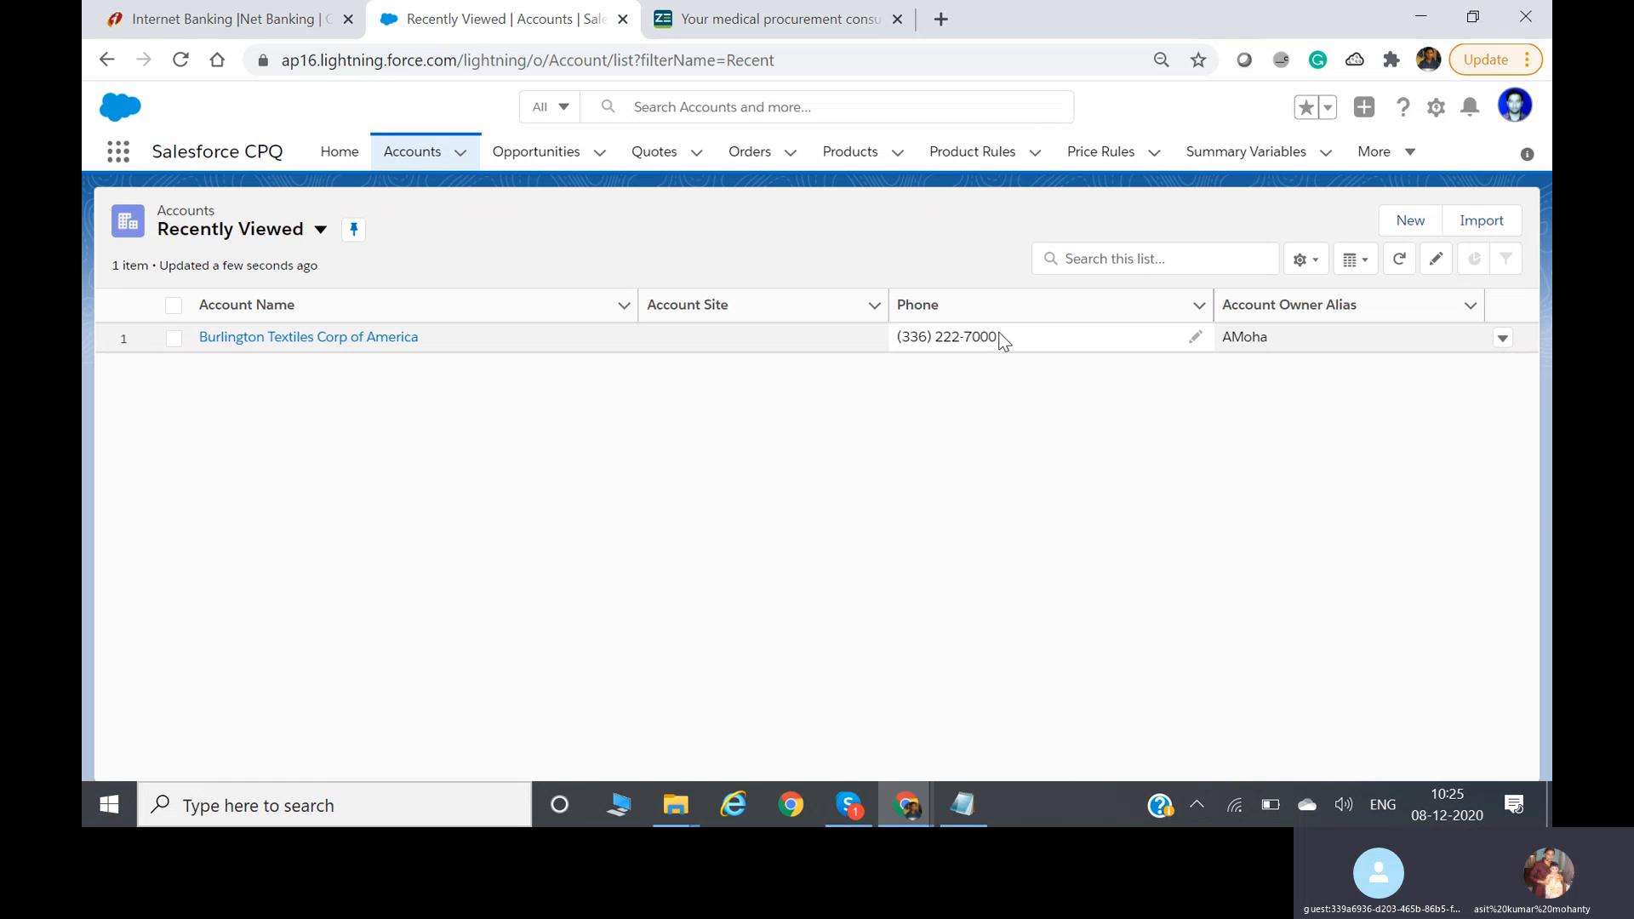
- Start a new account with the account name Lenovo and discard the form without saving
click(1404, 223)
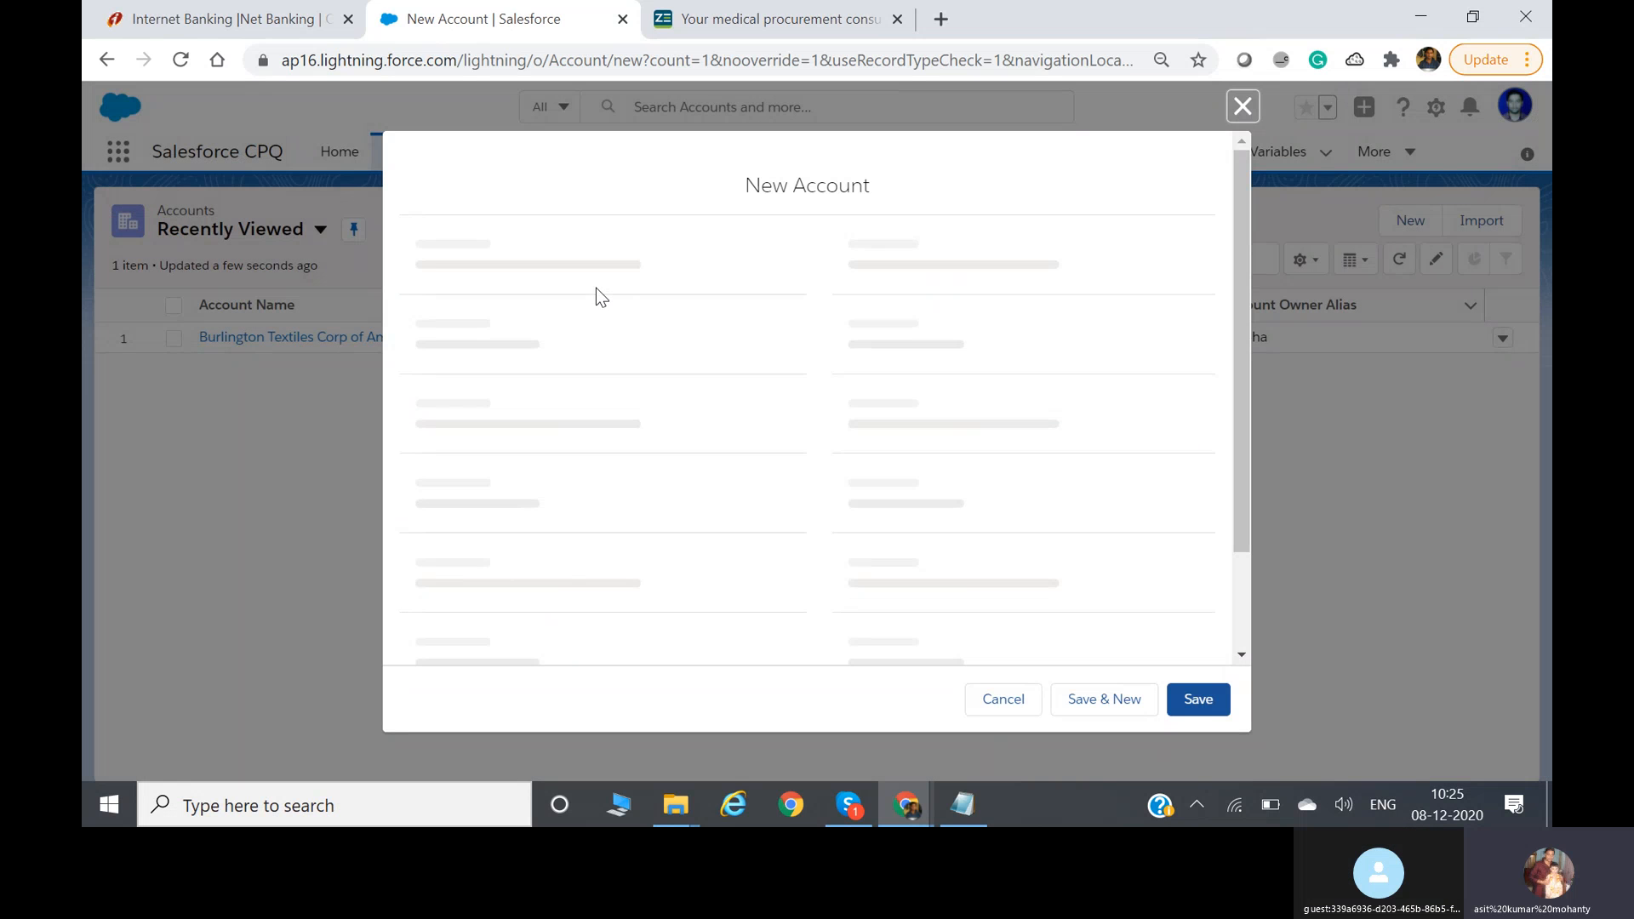
click(548, 354)
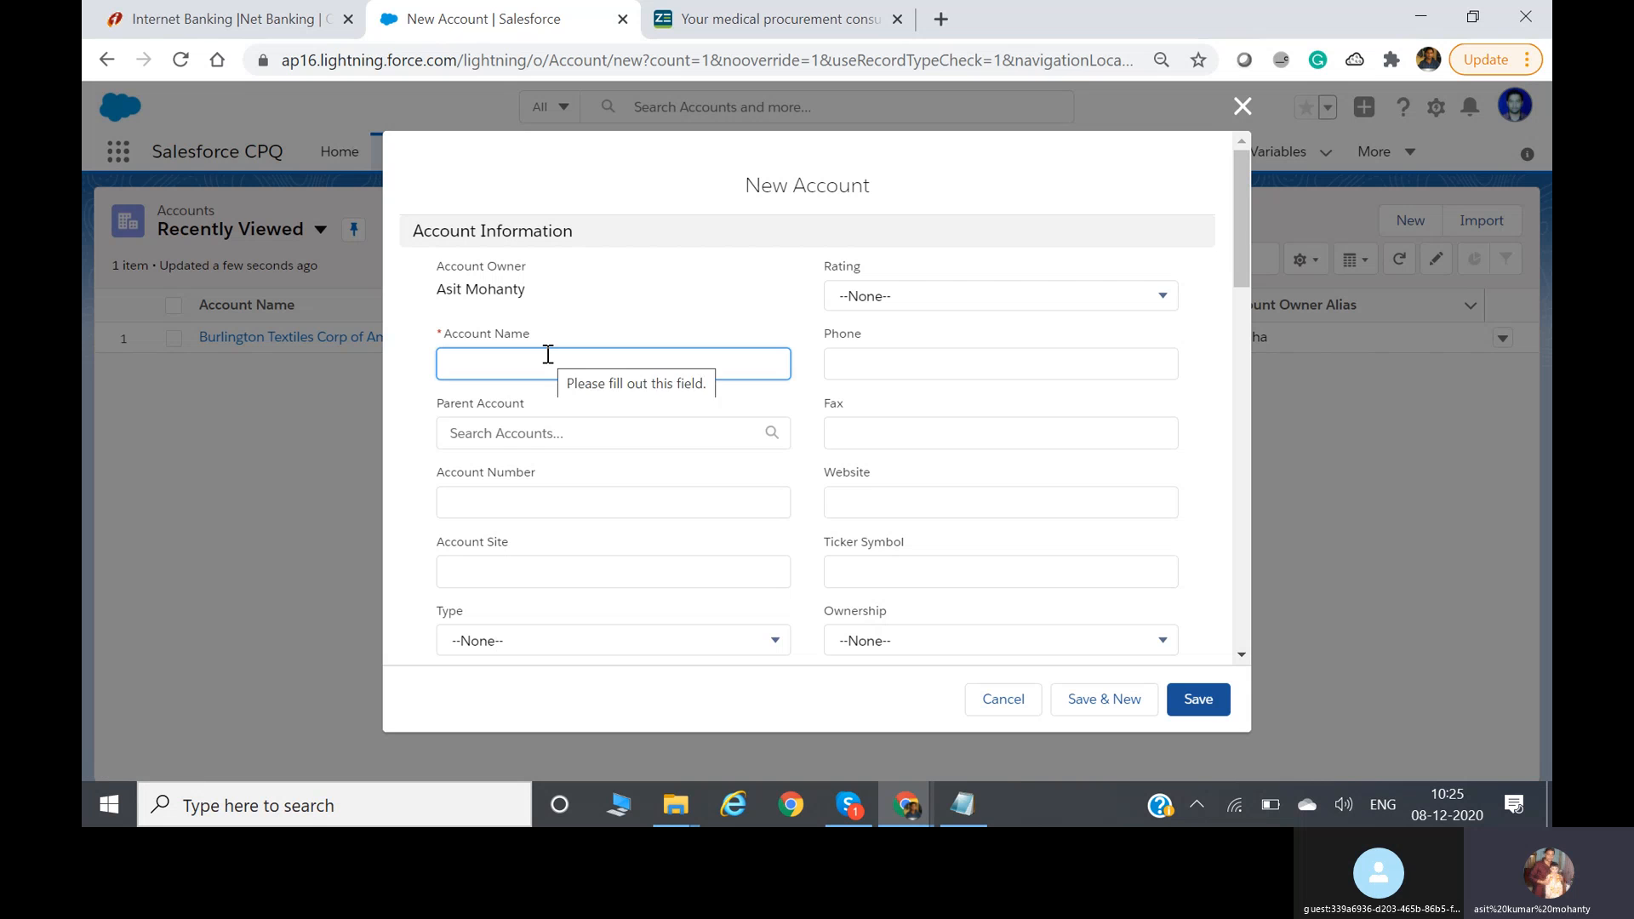
text(Lenovo)
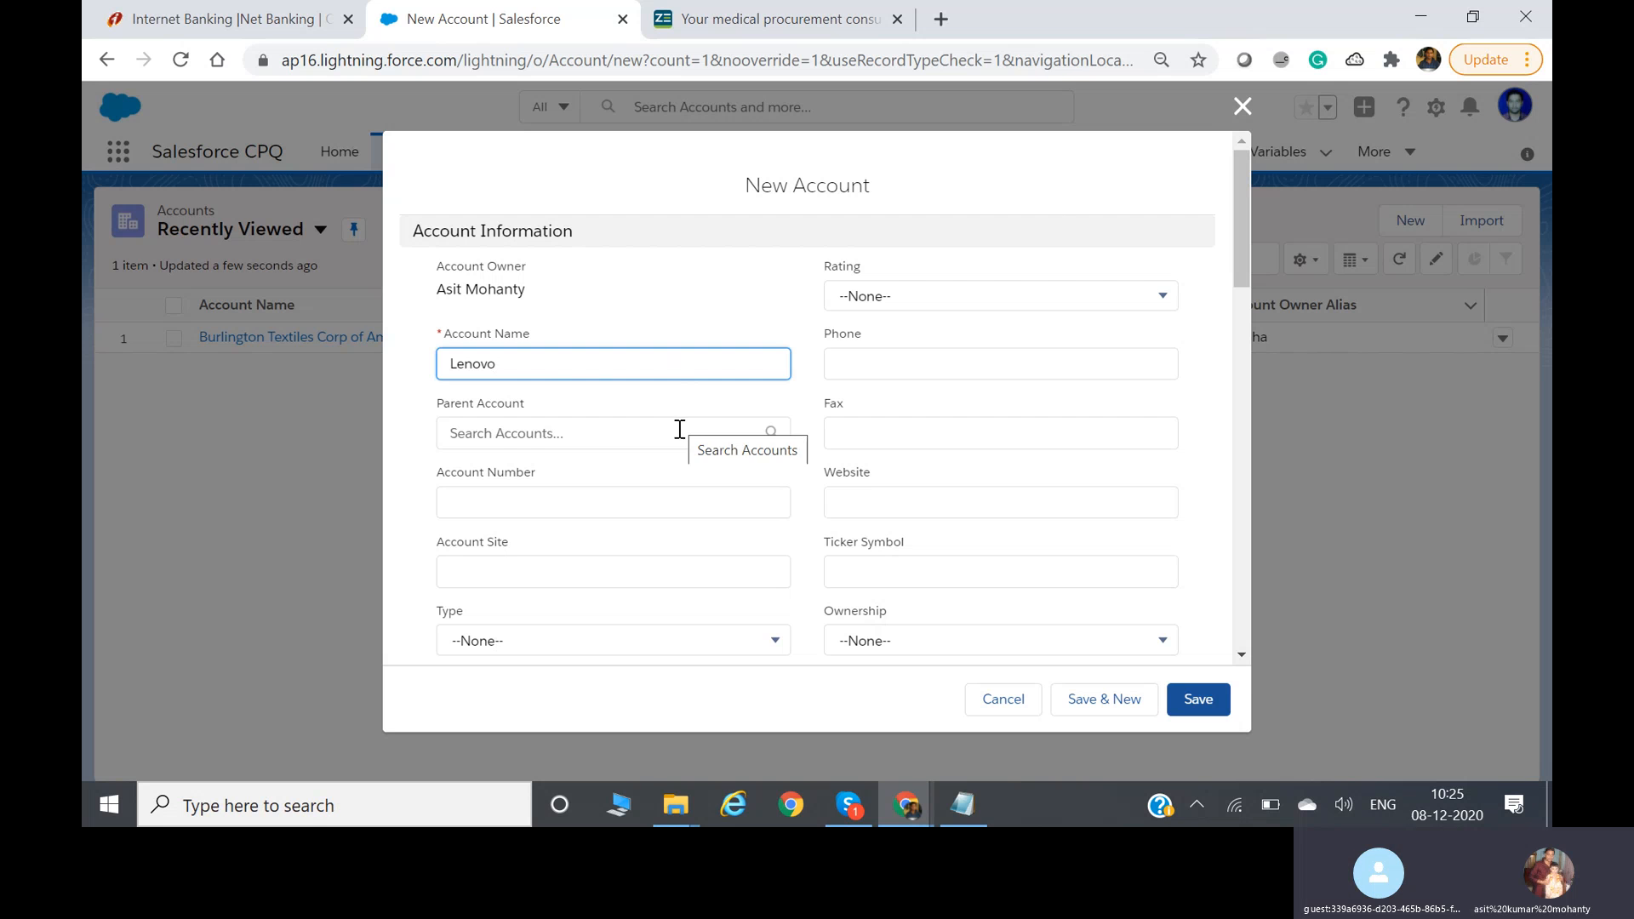
click(1242, 106)
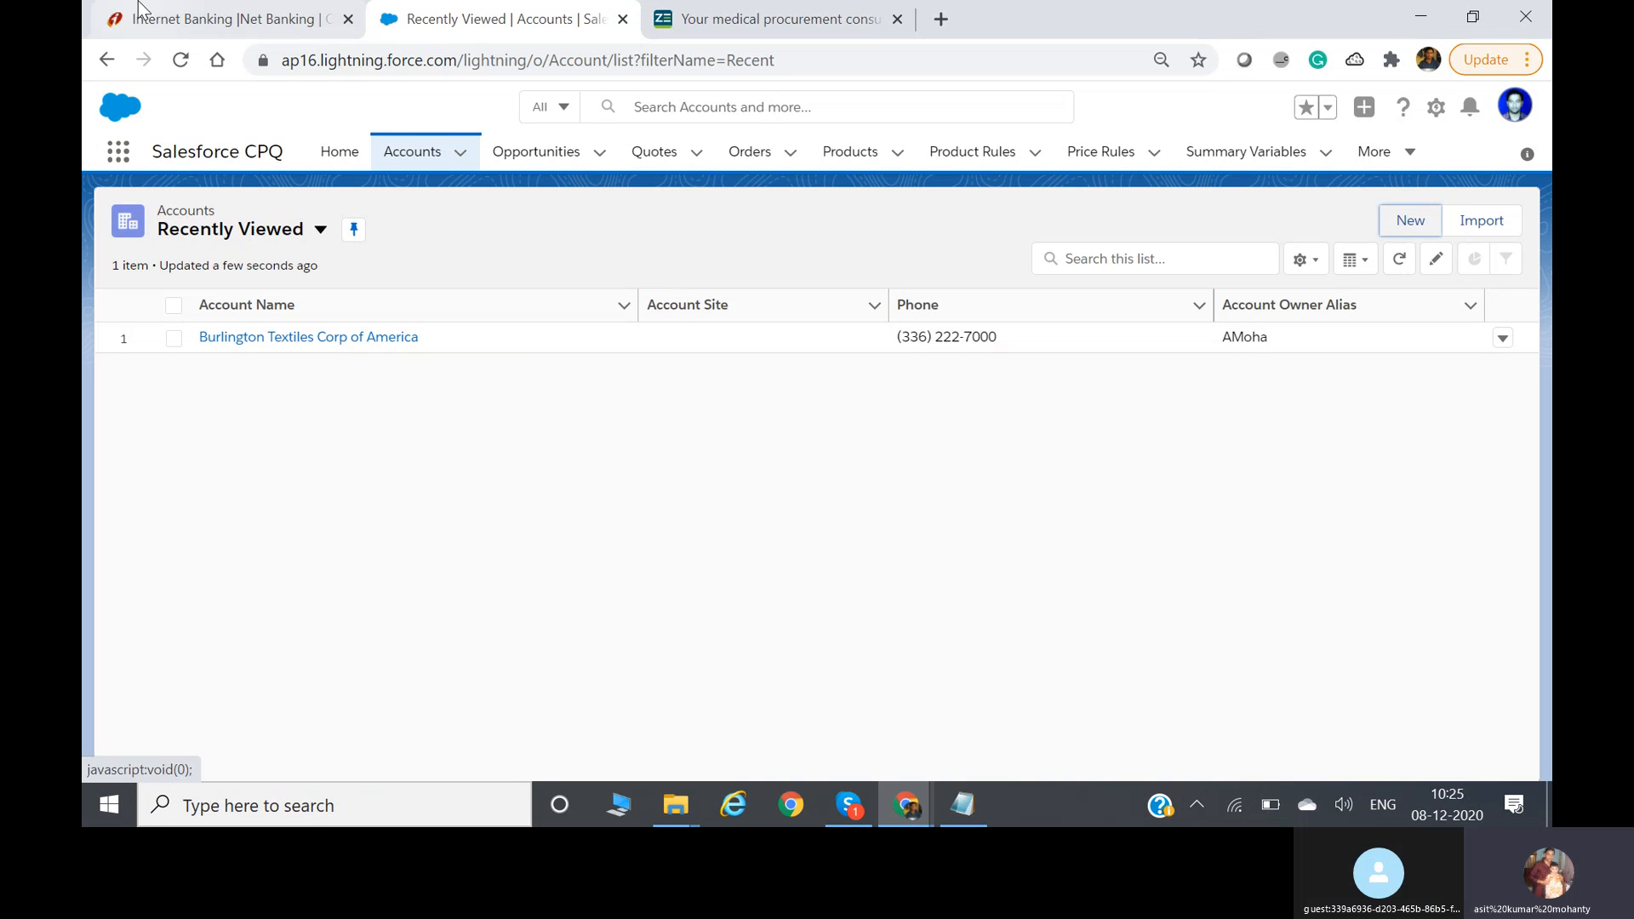
- Open the Burlington Textiles Corp of America account, preview its related contacts, and start a new contact from there
click(294, 337)
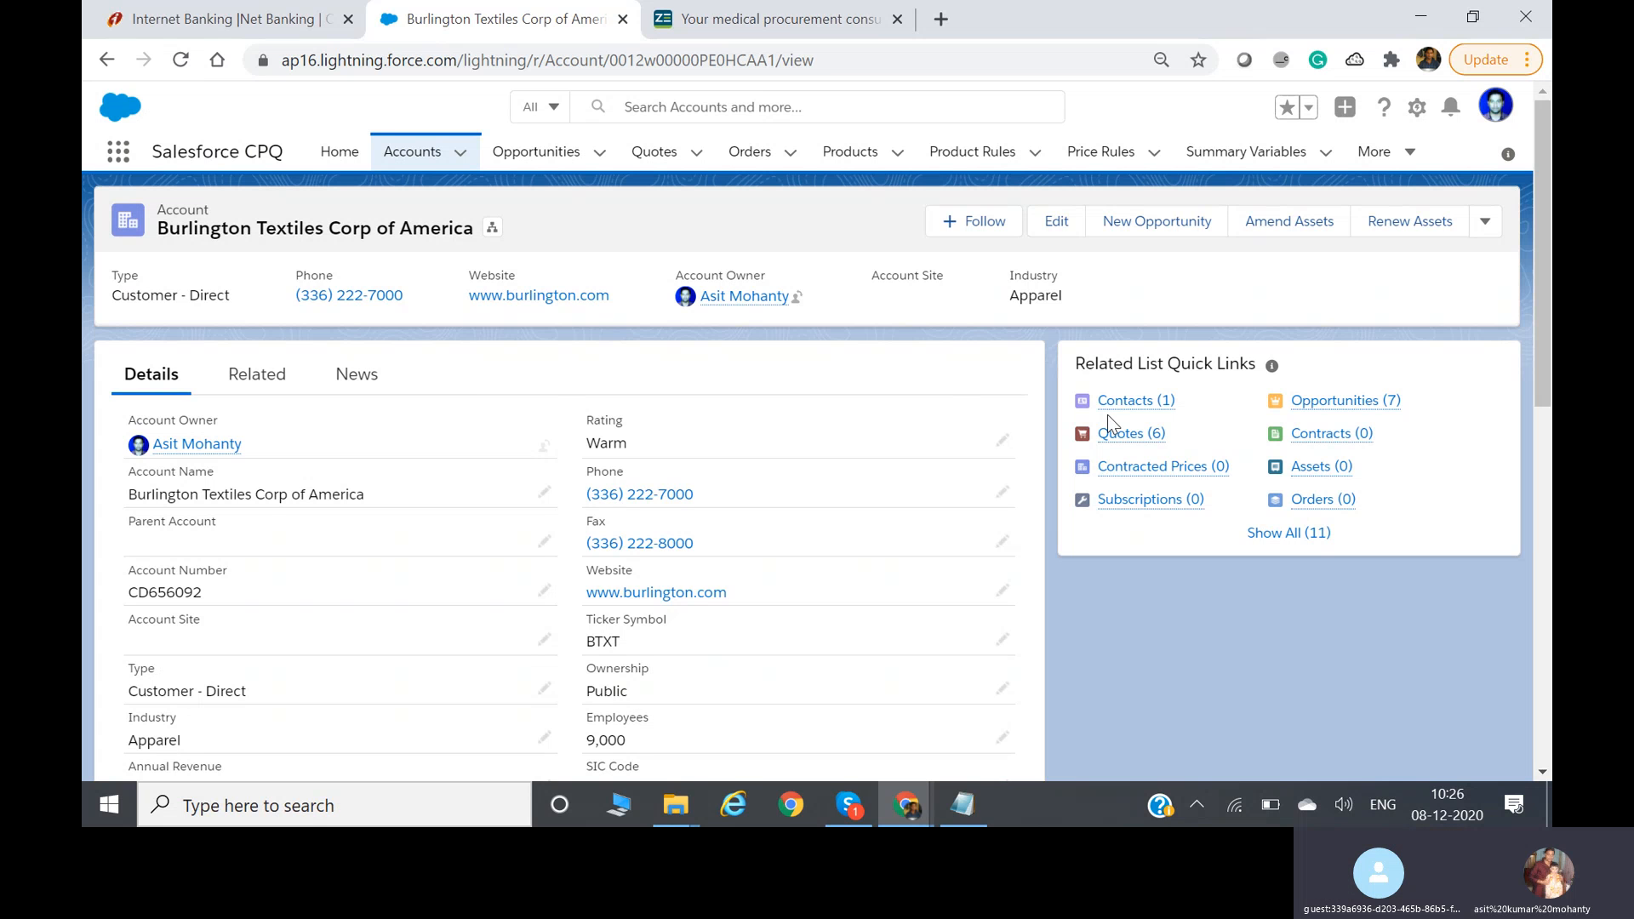
mouse_move(1125, 415)
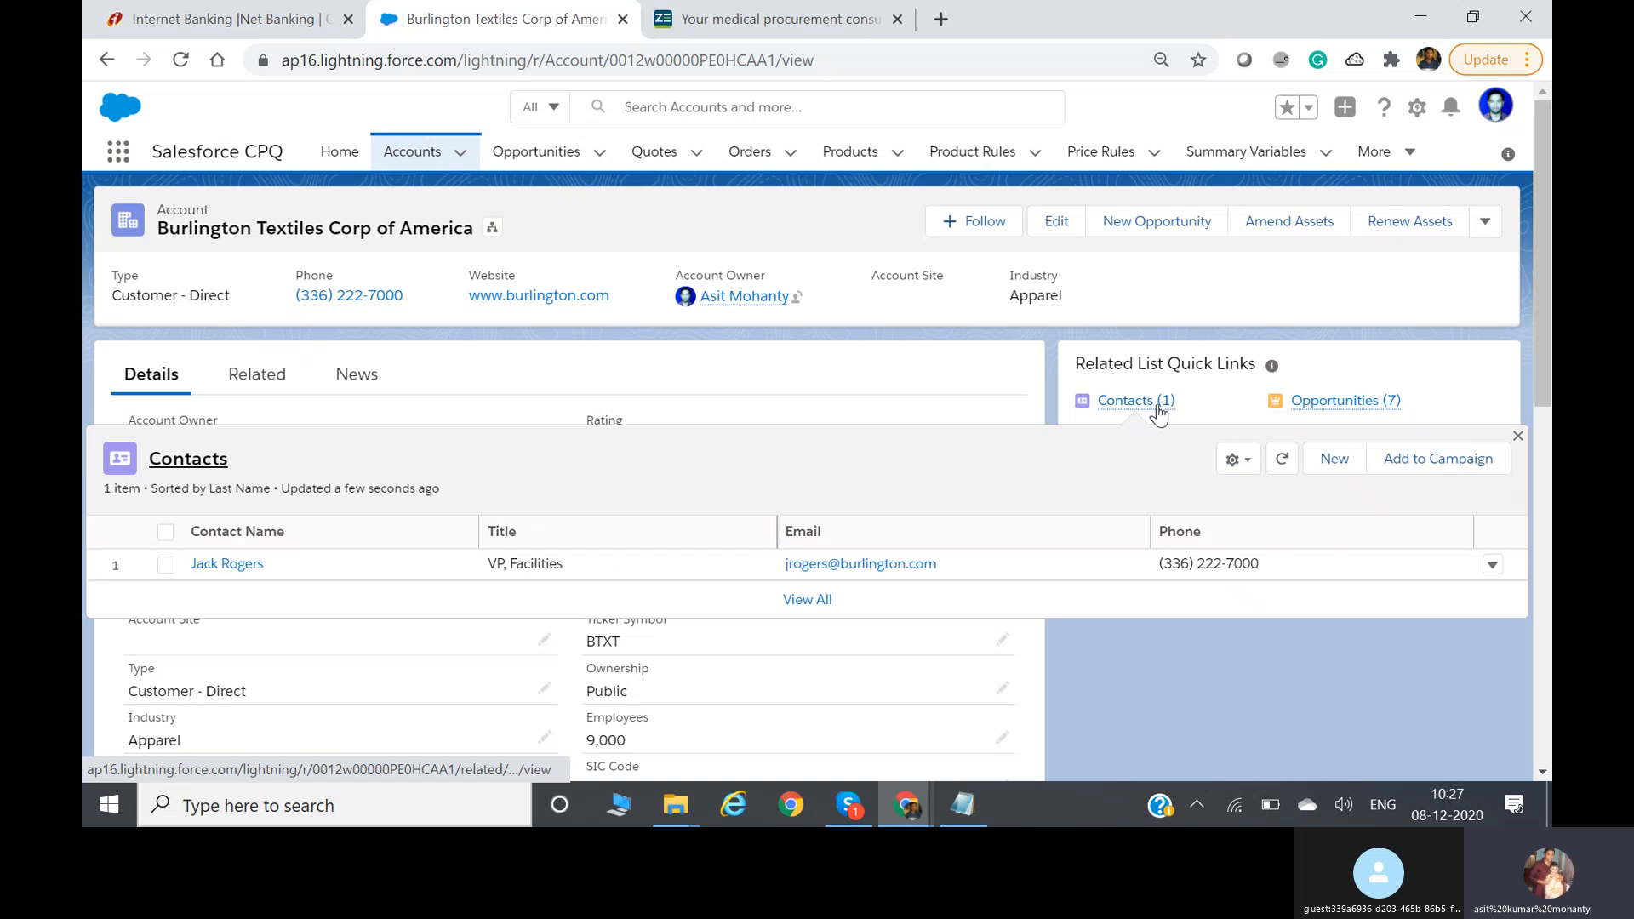
click(1317, 461)
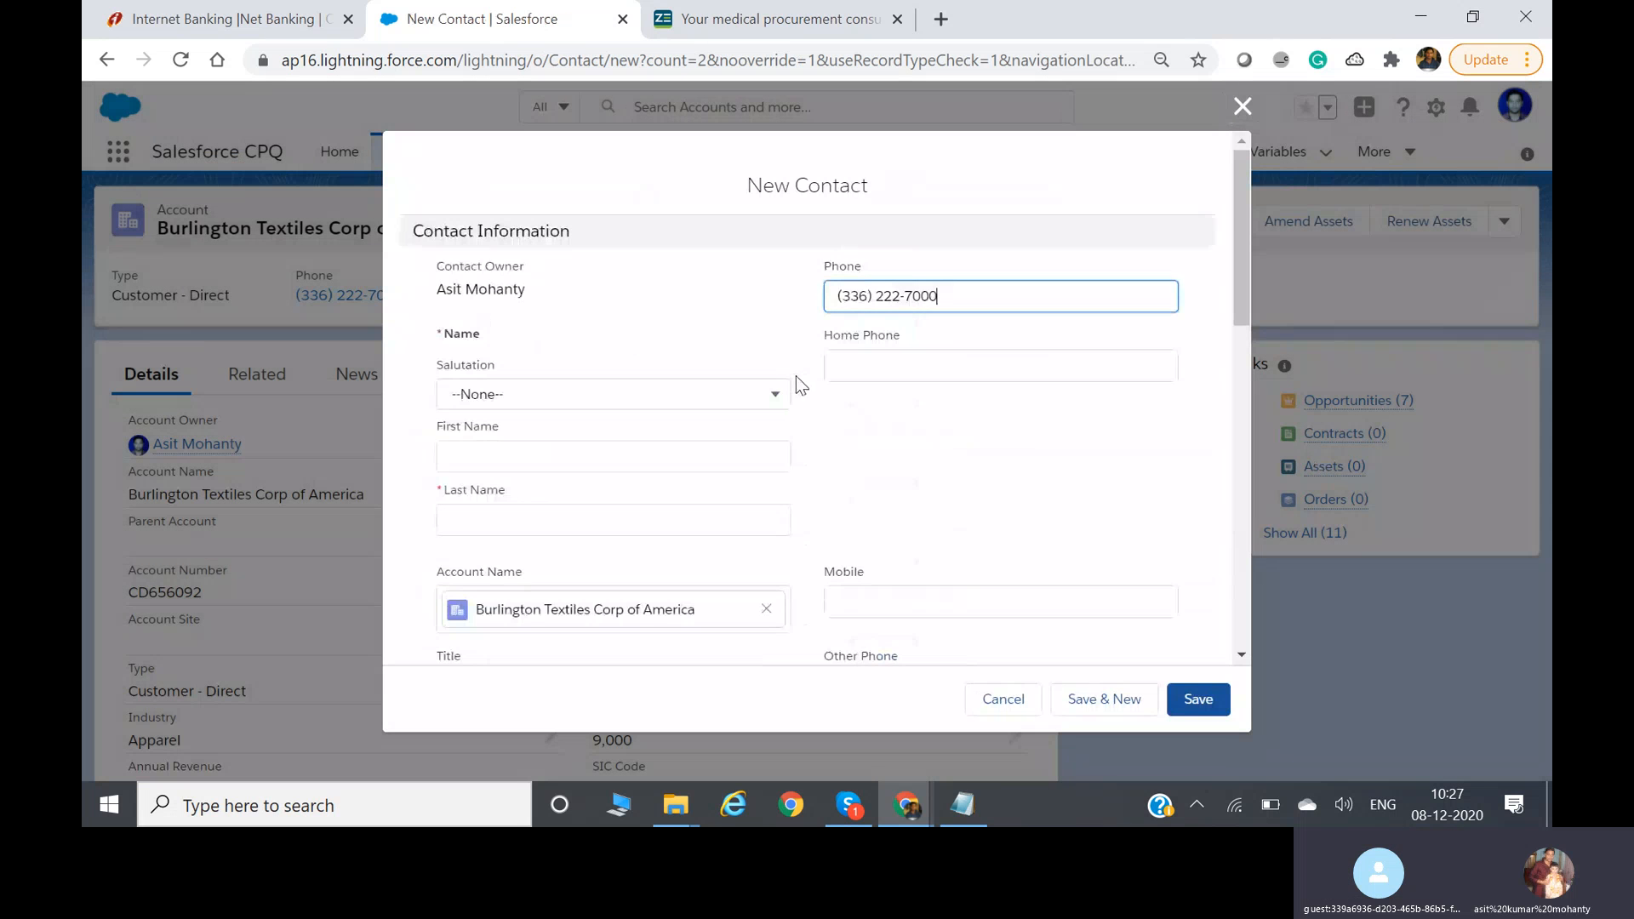
- Examine the new contact form's contact, address, additional and description fields, including the linked account name, and close it without saving
scroll(588, 483, down, 3)
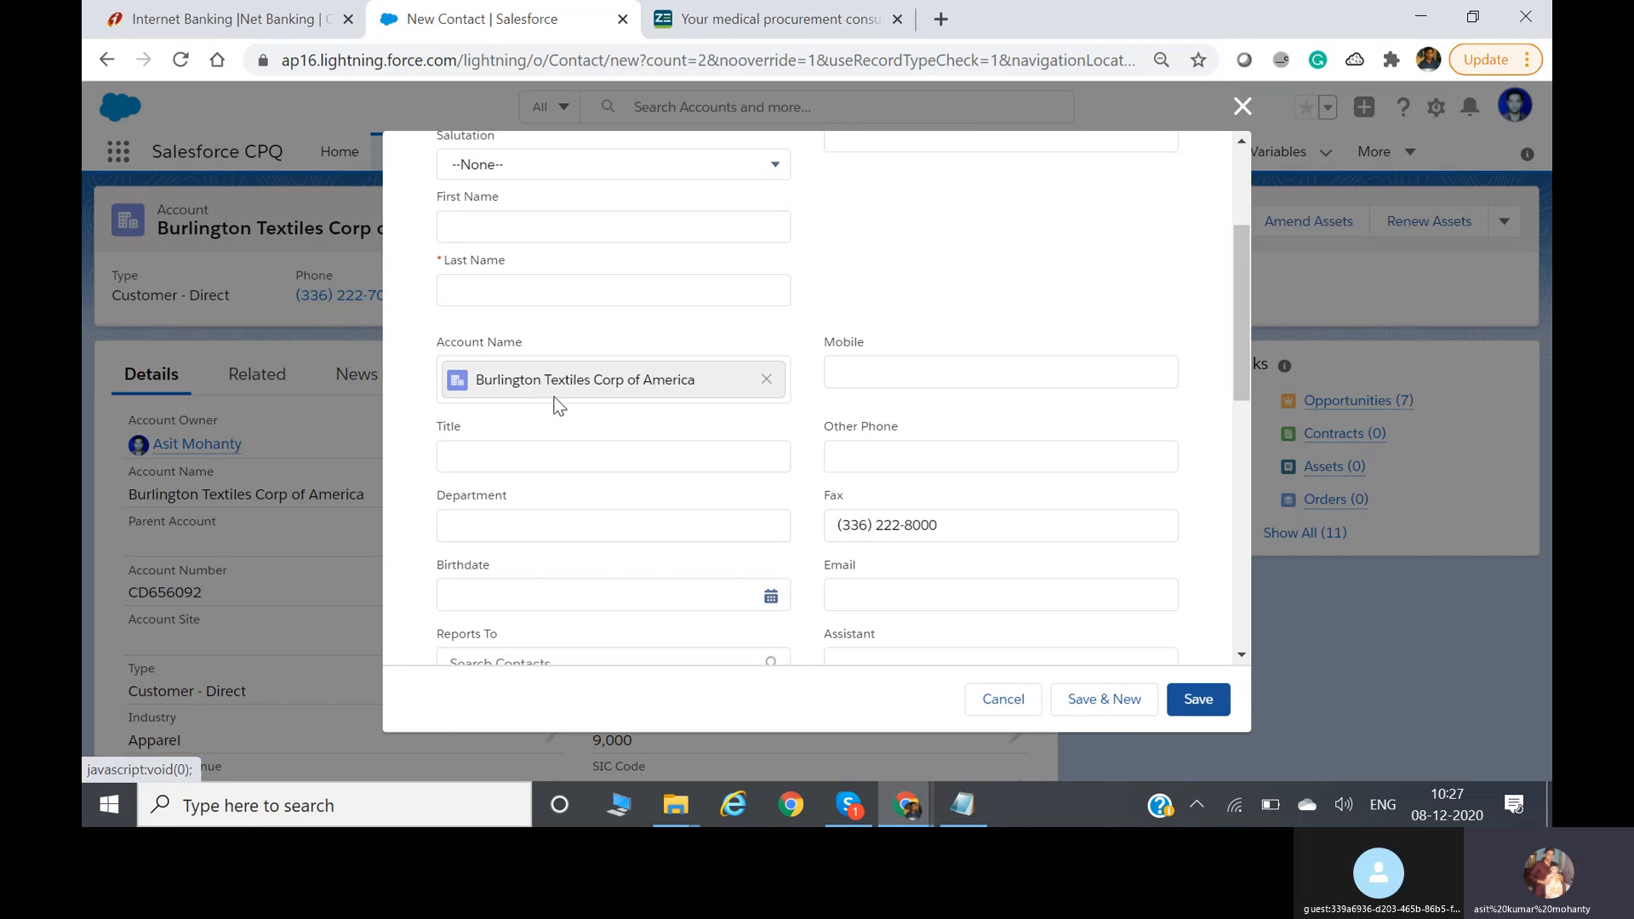
scroll(558, 405, down, 3)
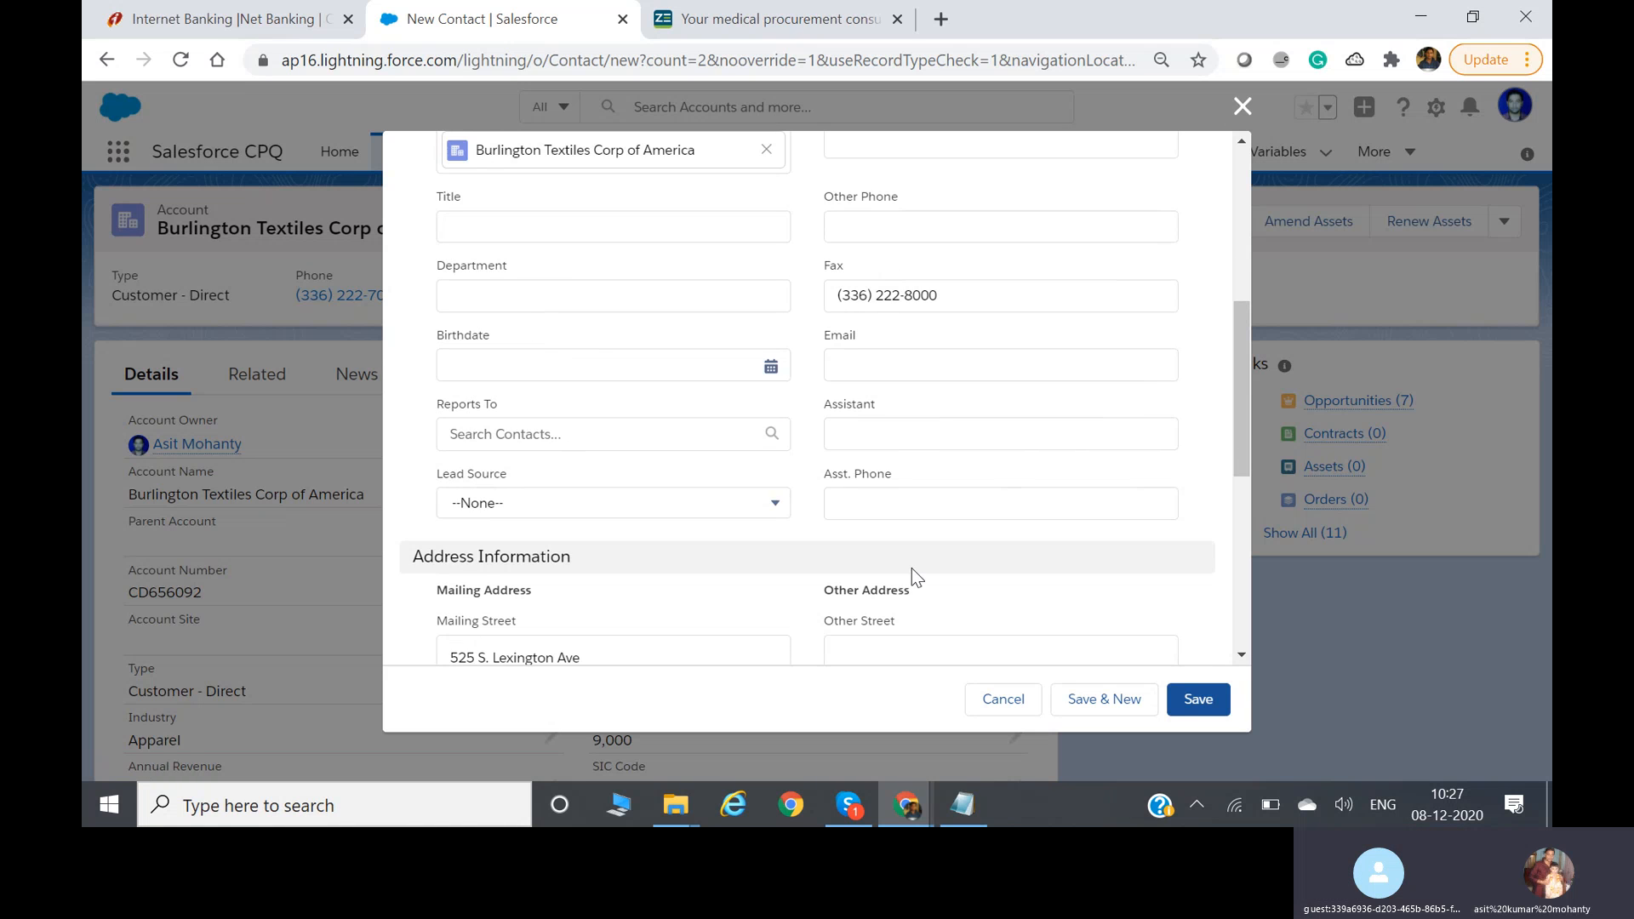
scroll(911, 568, down, 3)
scroll(953, 451, down, 3)
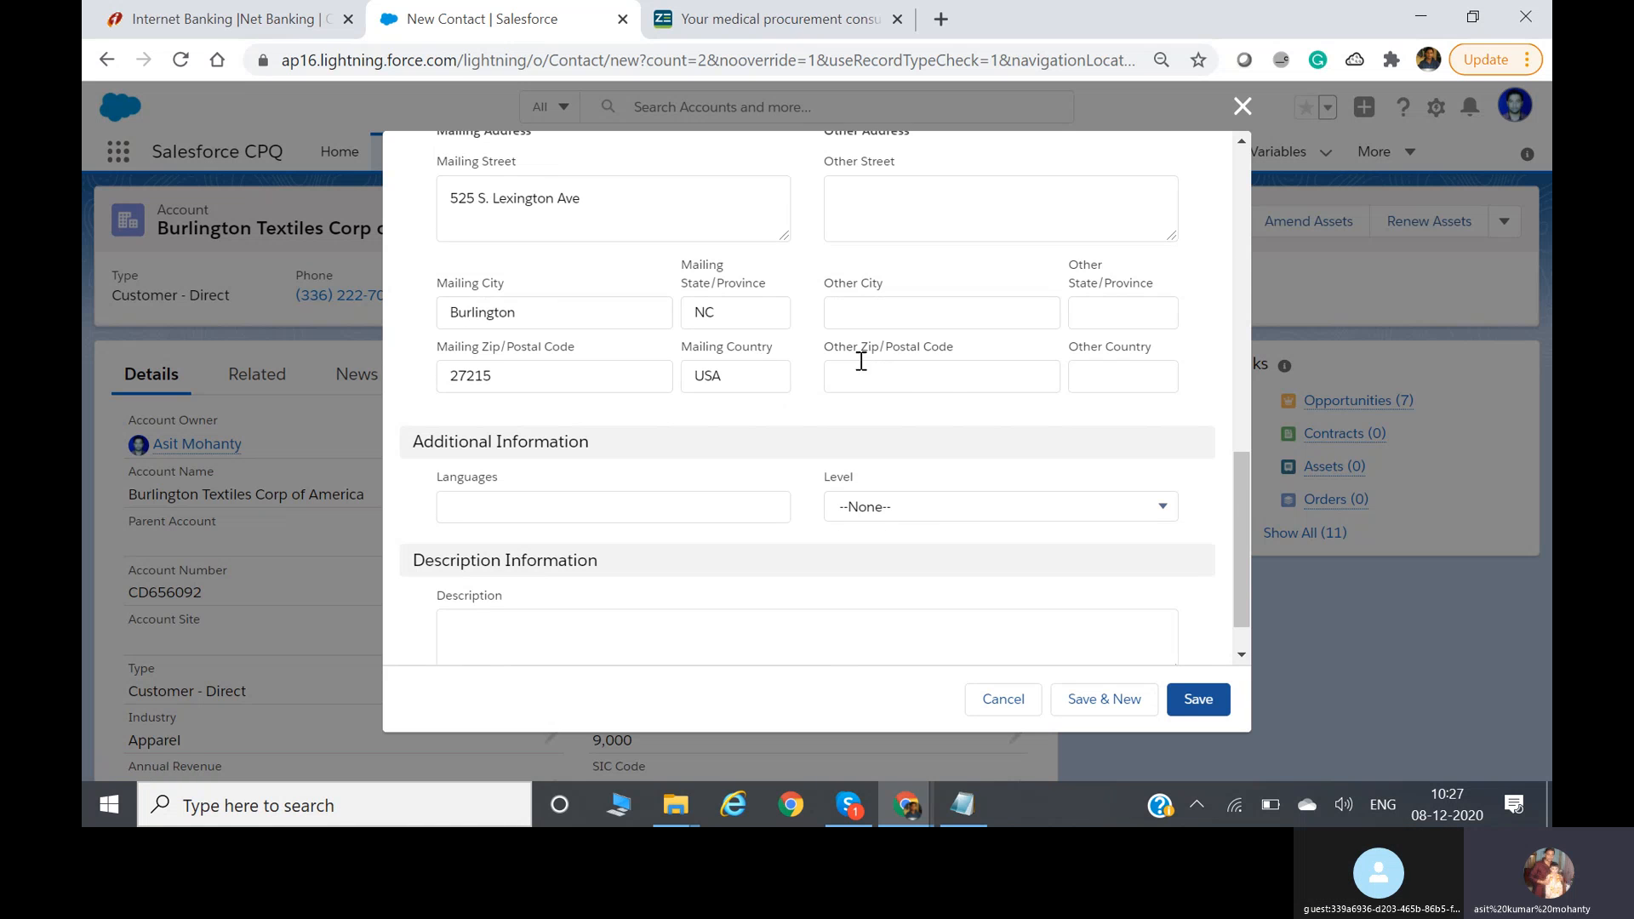
scroll(865, 352, up, 2)
scroll(727, 469, down, 2)
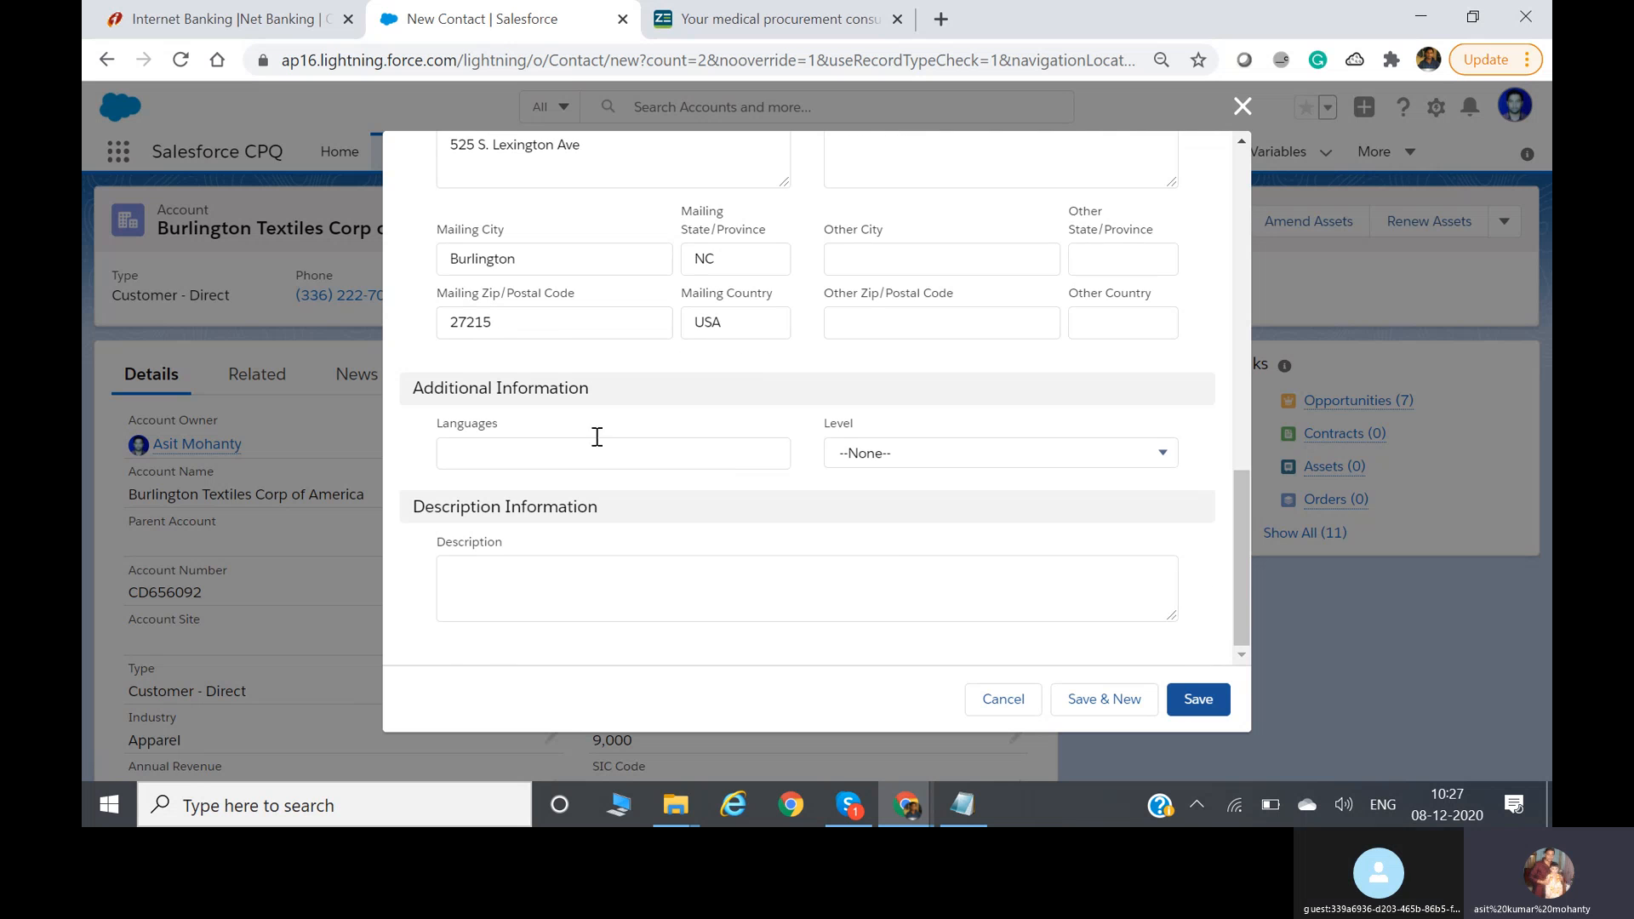
scroll(798, 472, up, 1)
scroll(798, 467, up, 10)
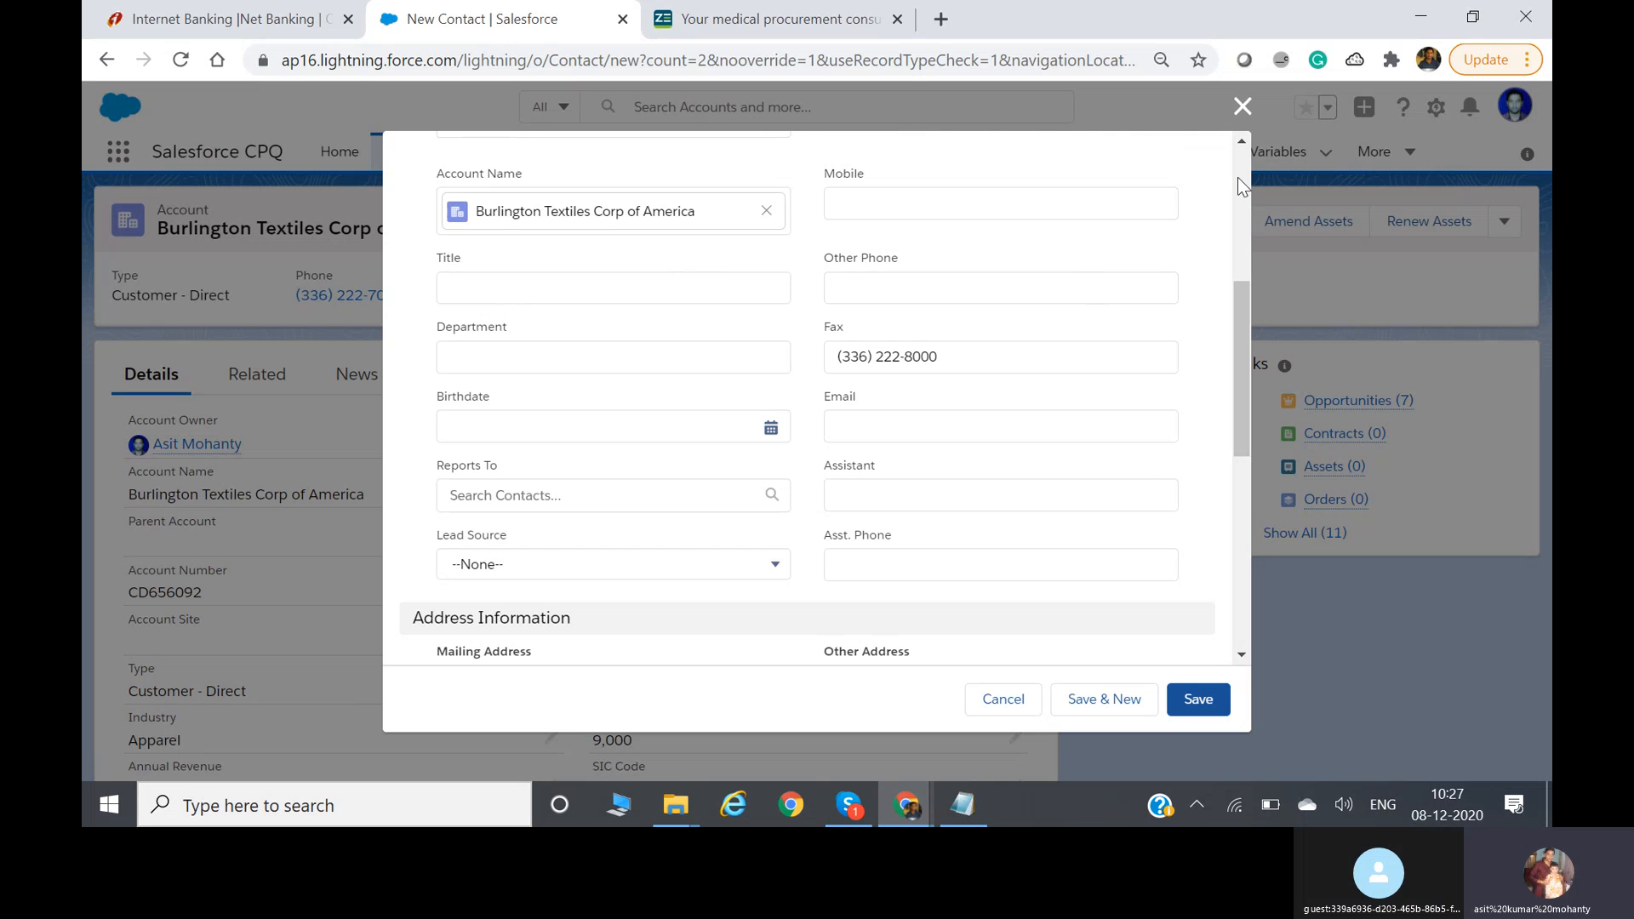
click(1242, 106)
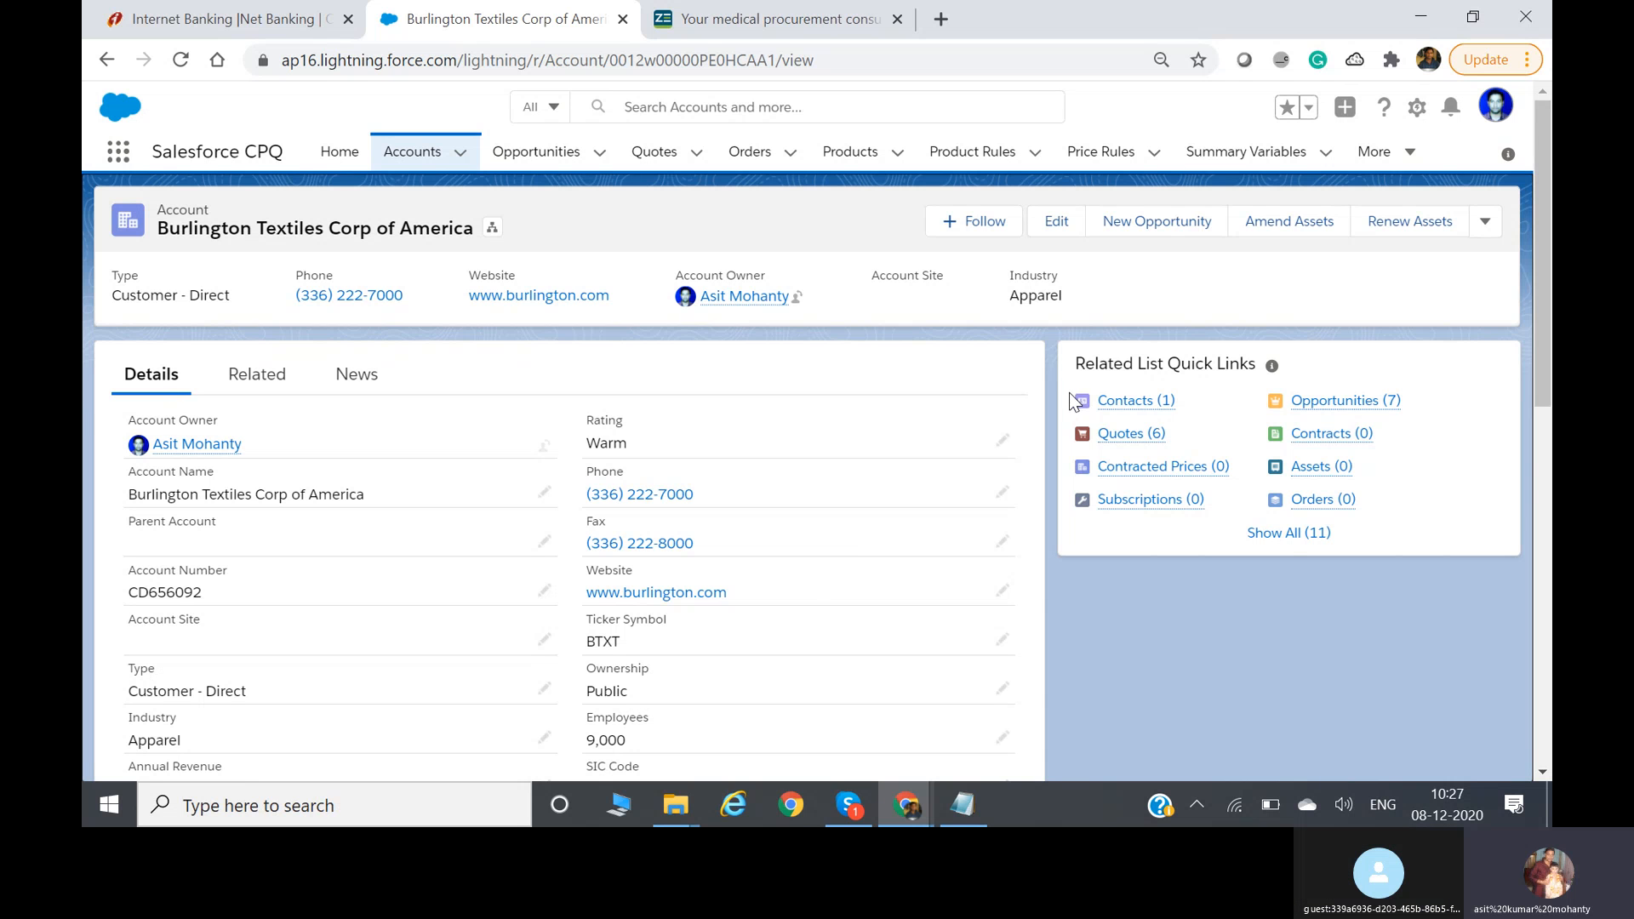
- View the full related contacts list of the Burlington Textiles account and return to the account record
mouse_move(1103, 407)
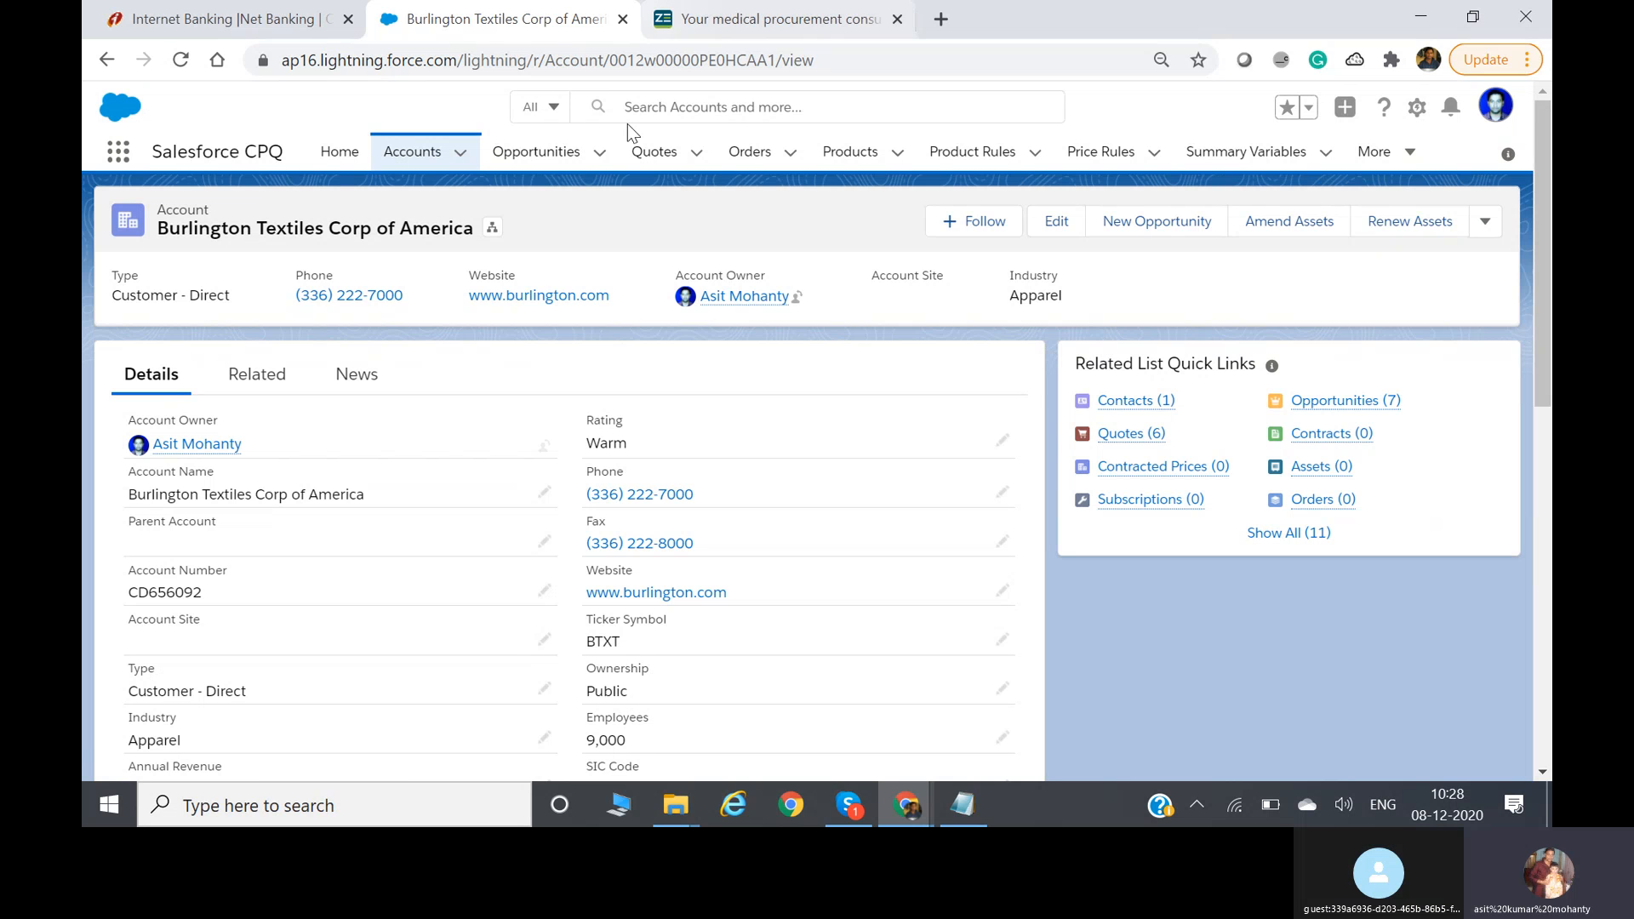
click(1153, 407)
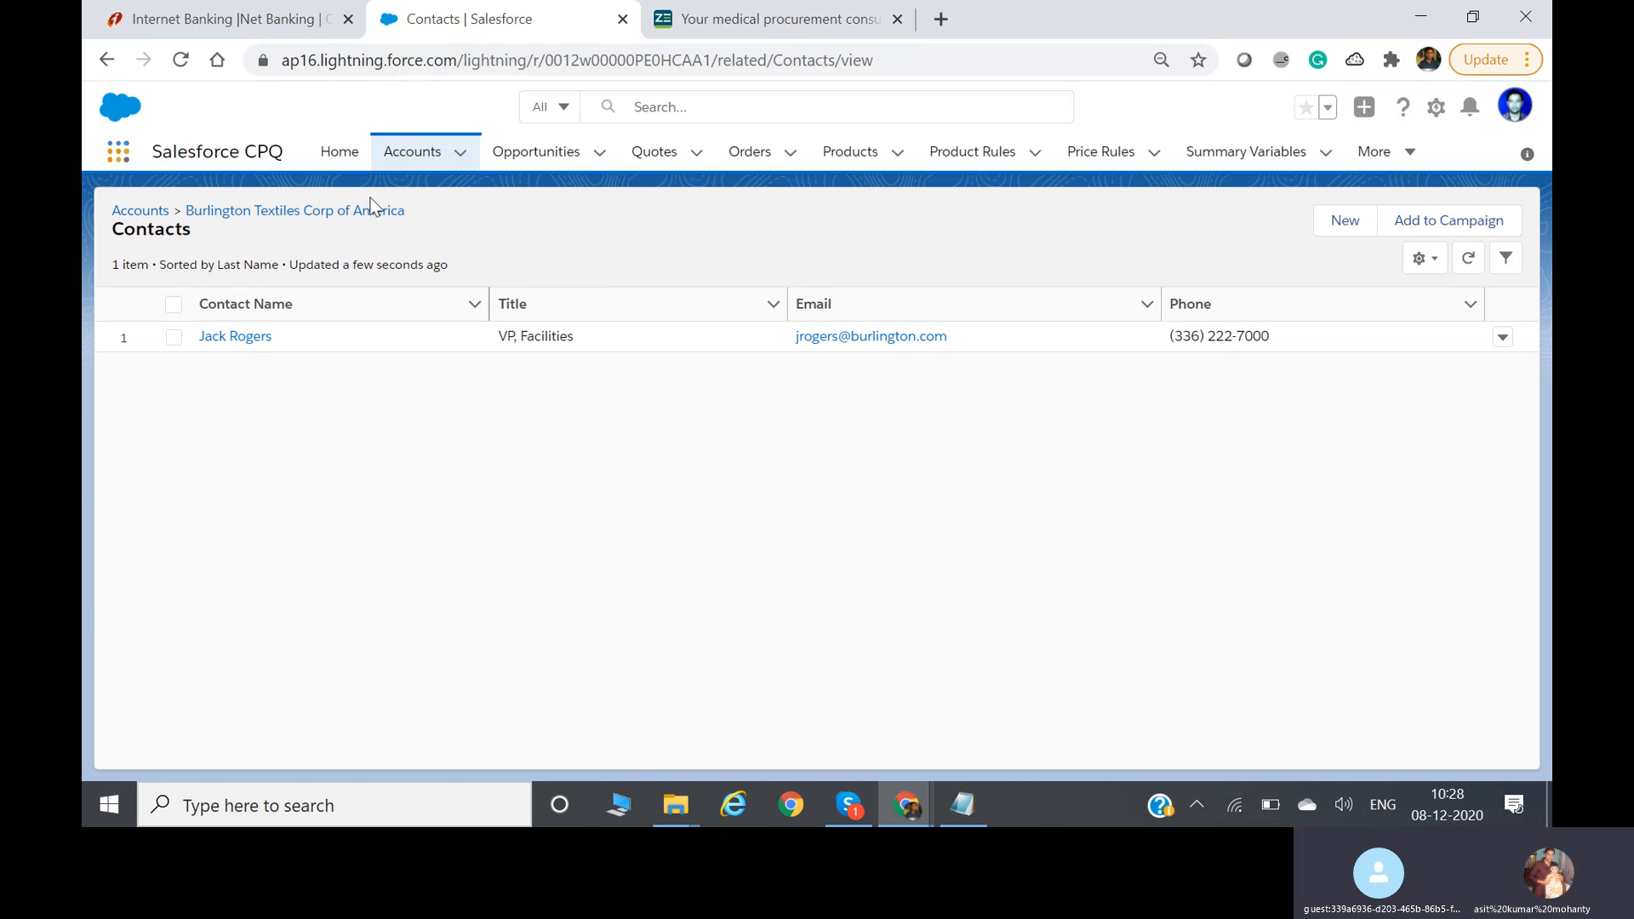
click(107, 60)
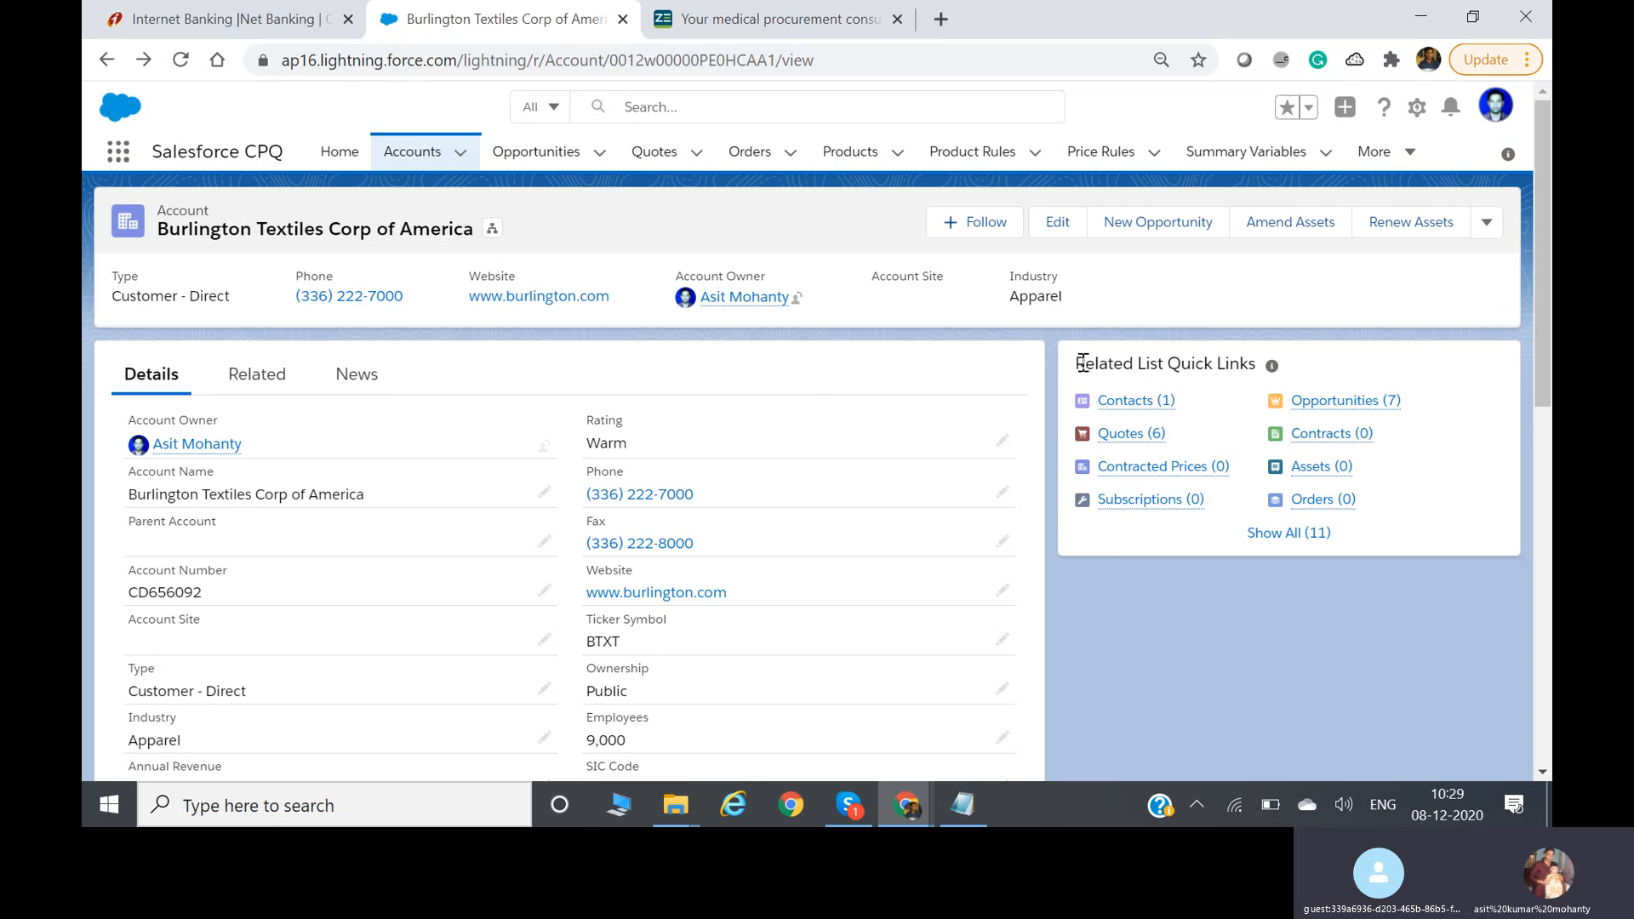
- Point out the account's Related List Quick Links, reopen its Contacts list, and return to the record to look at the Opportunities link
drag(1081, 363, 1163, 366)
mouse_move(1140, 407)
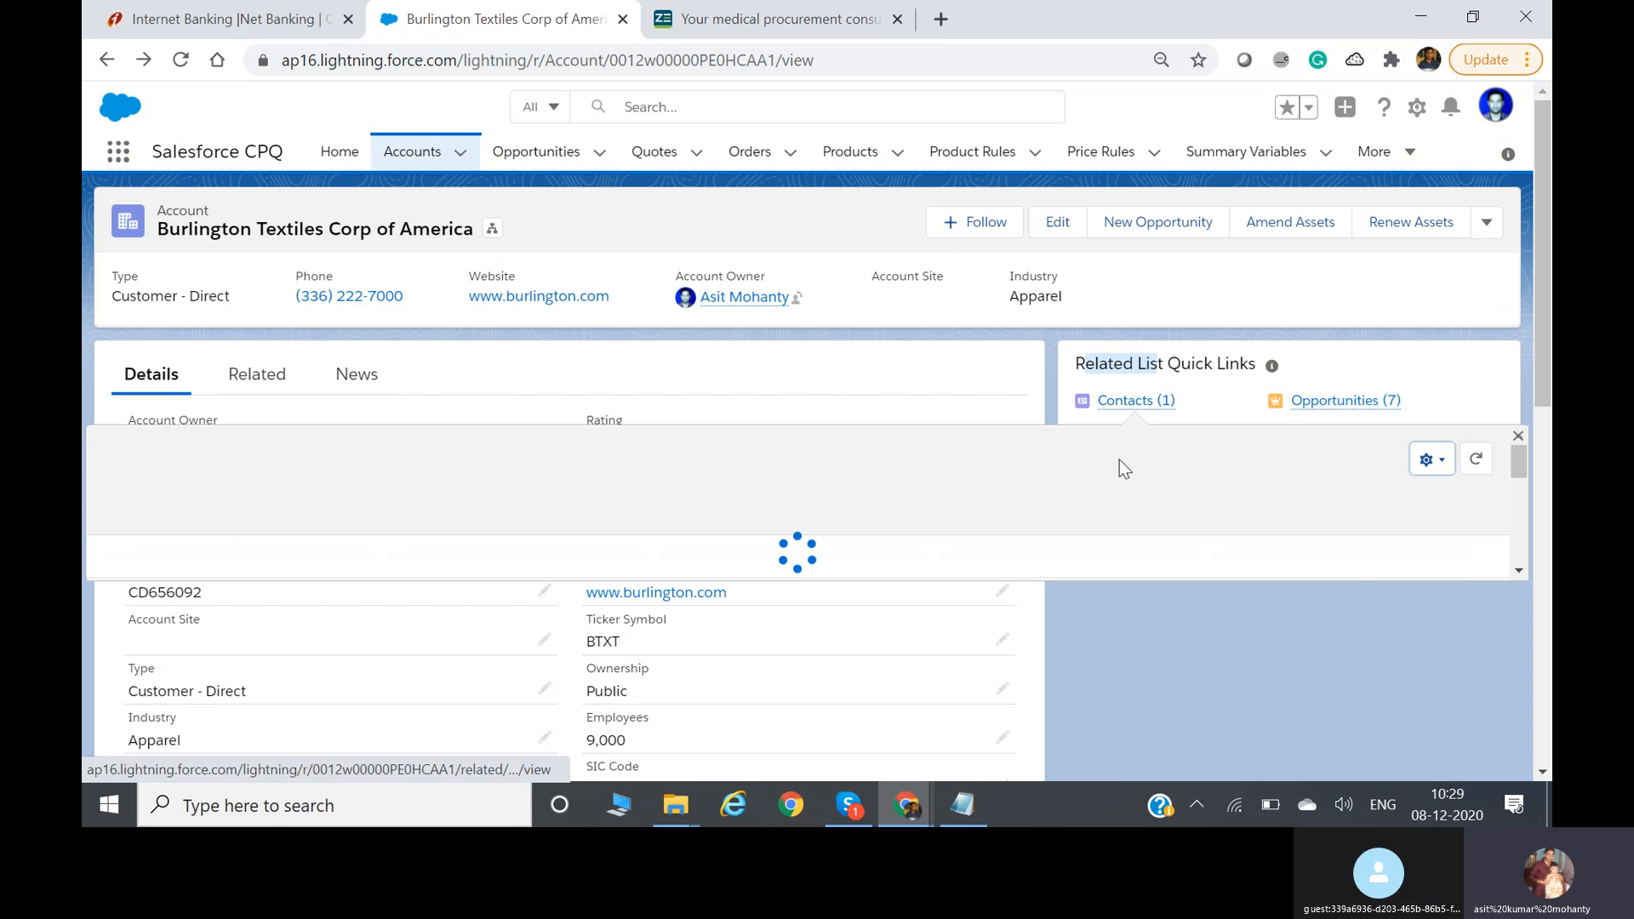
click(1157, 401)
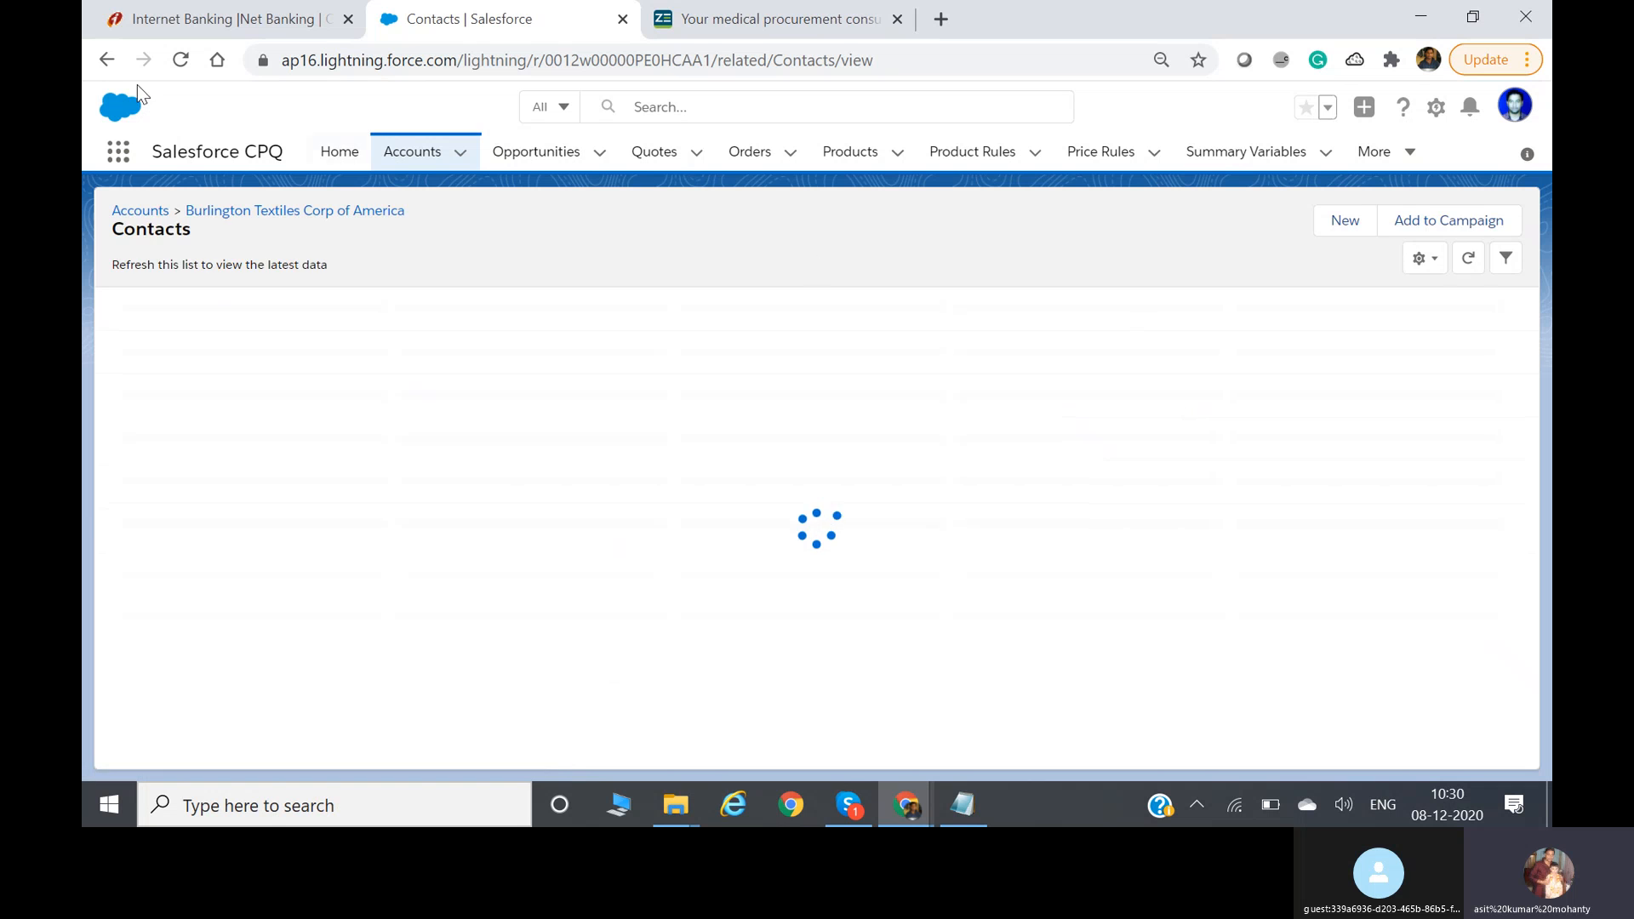
click(106, 59)
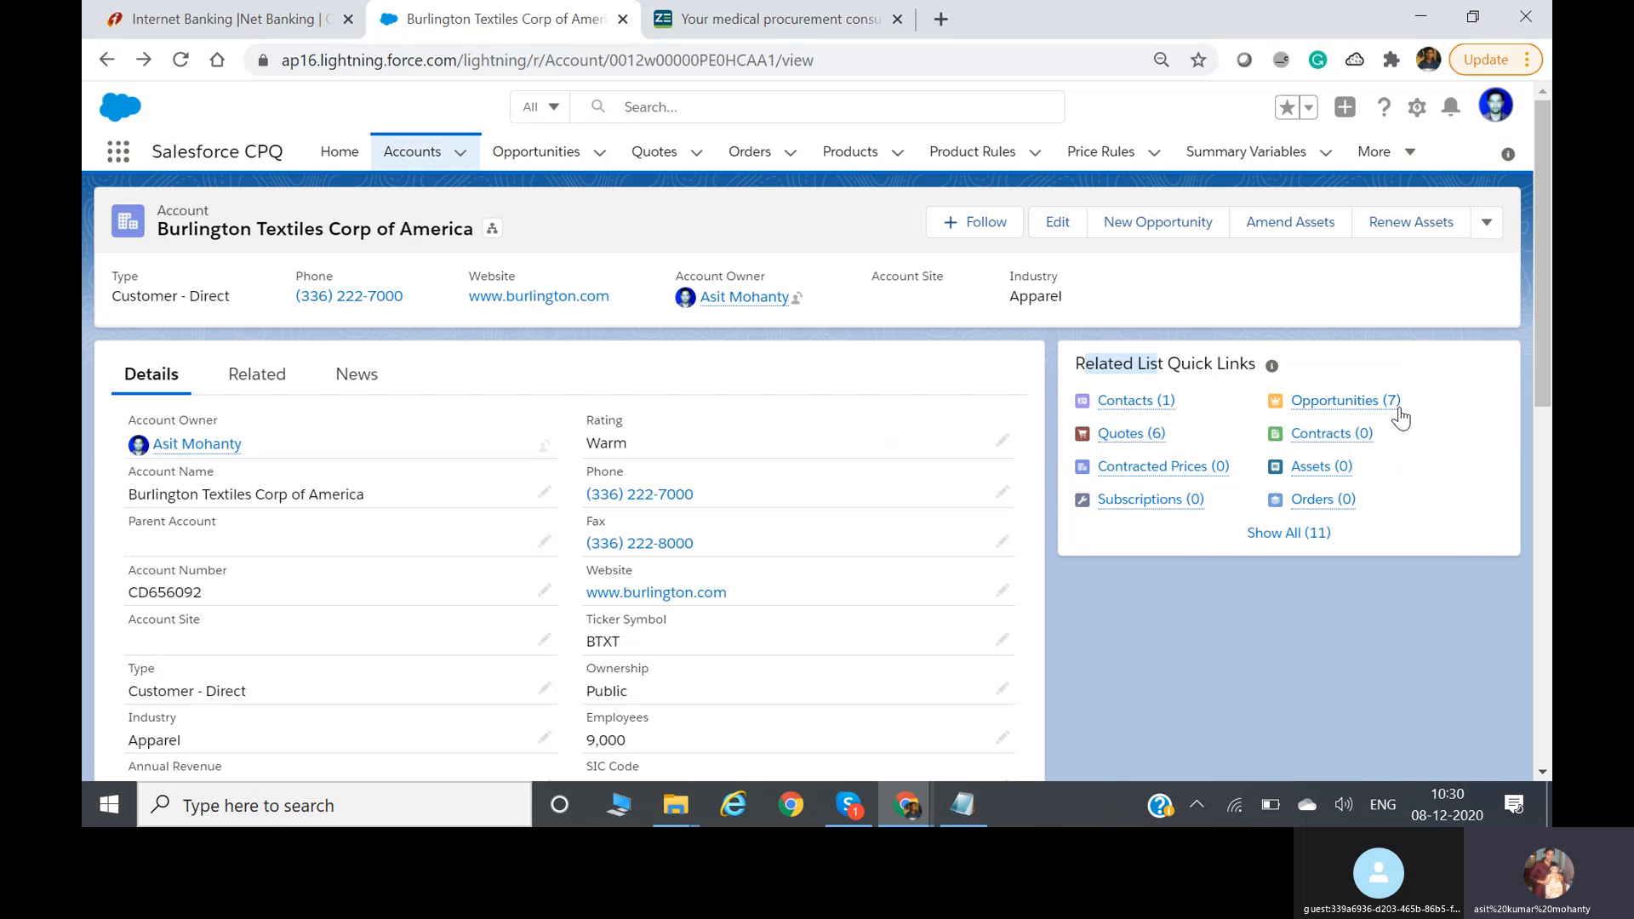
mouse_move(1400, 410)
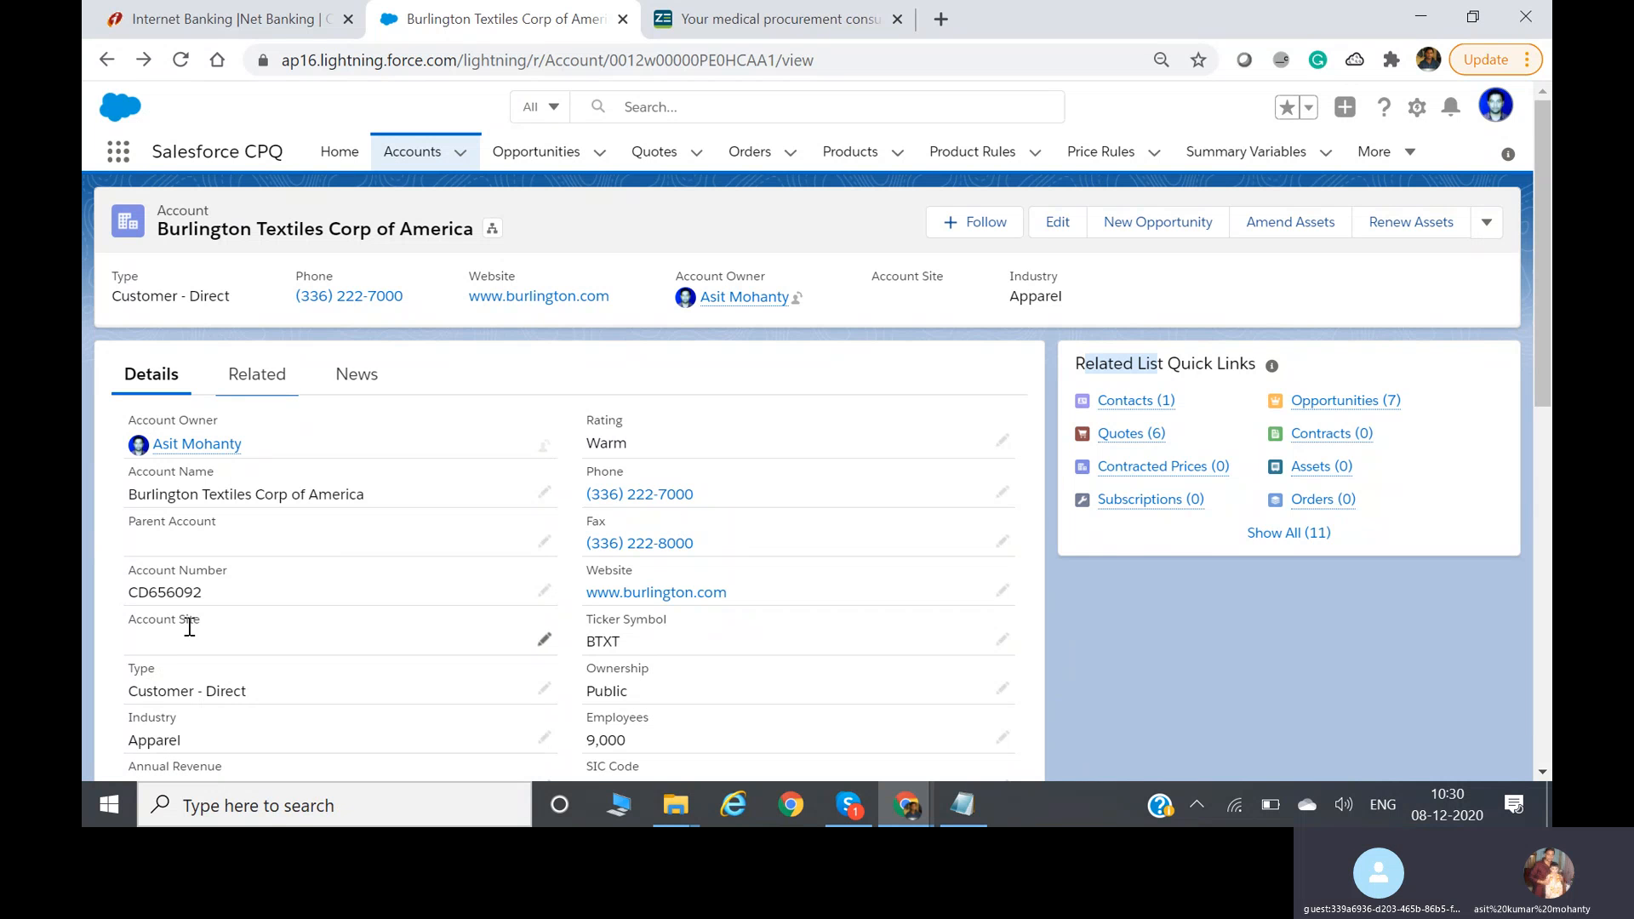
- Preview the account's related contacts, open the listed contact's record, and return to the Burlington Textiles account
mouse_move(1146, 409)
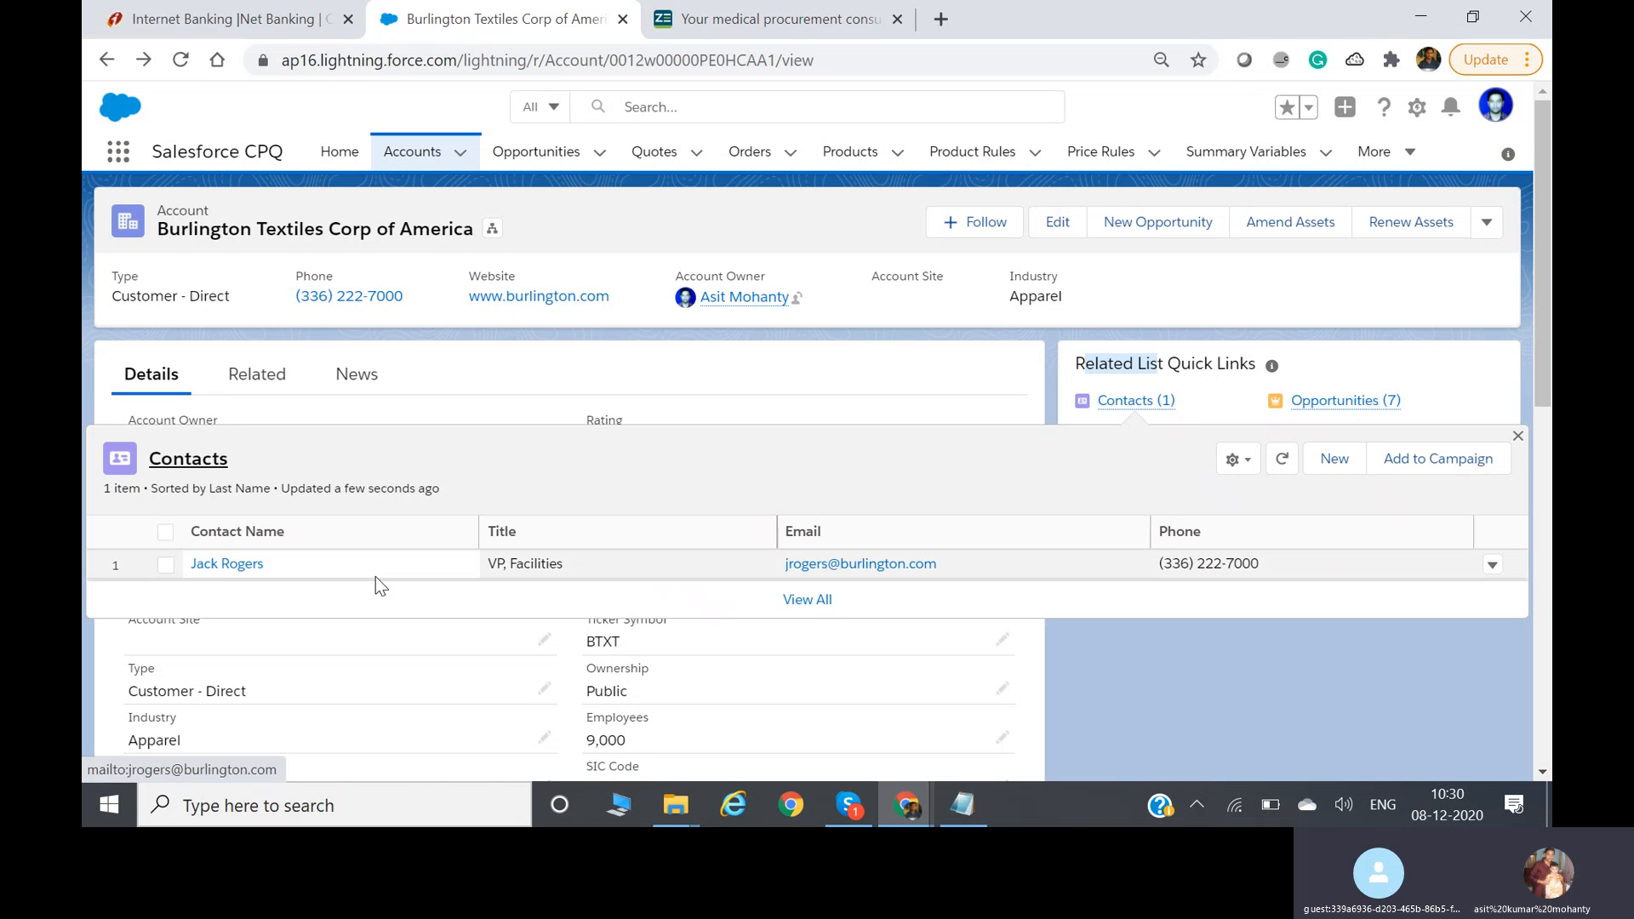
click(213, 570)
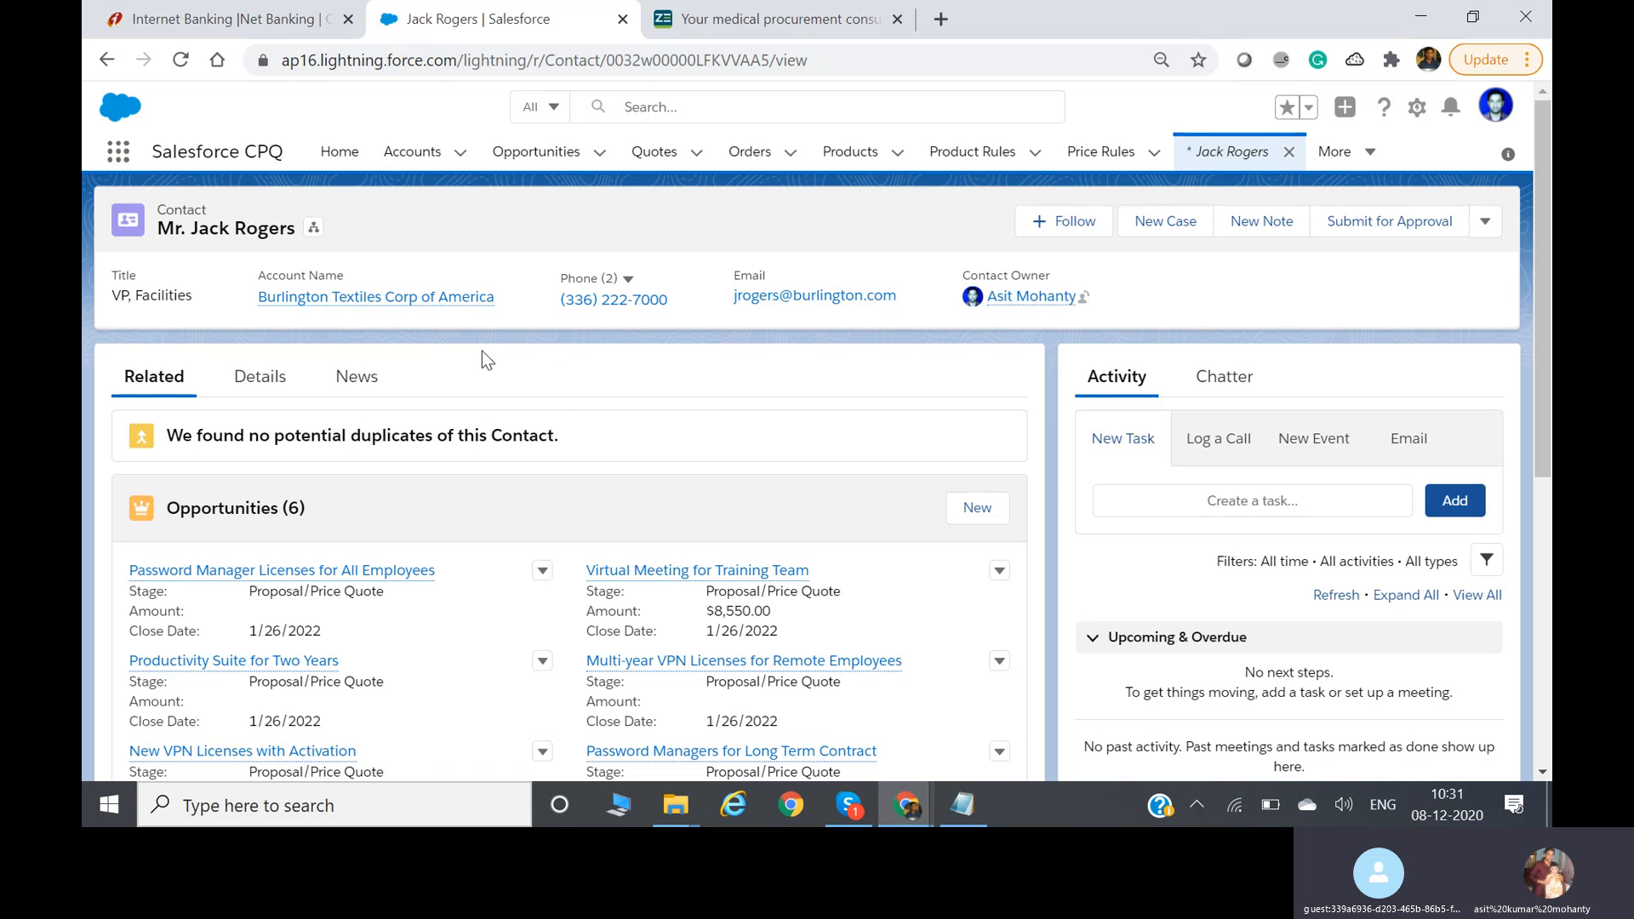
click(100, 65)
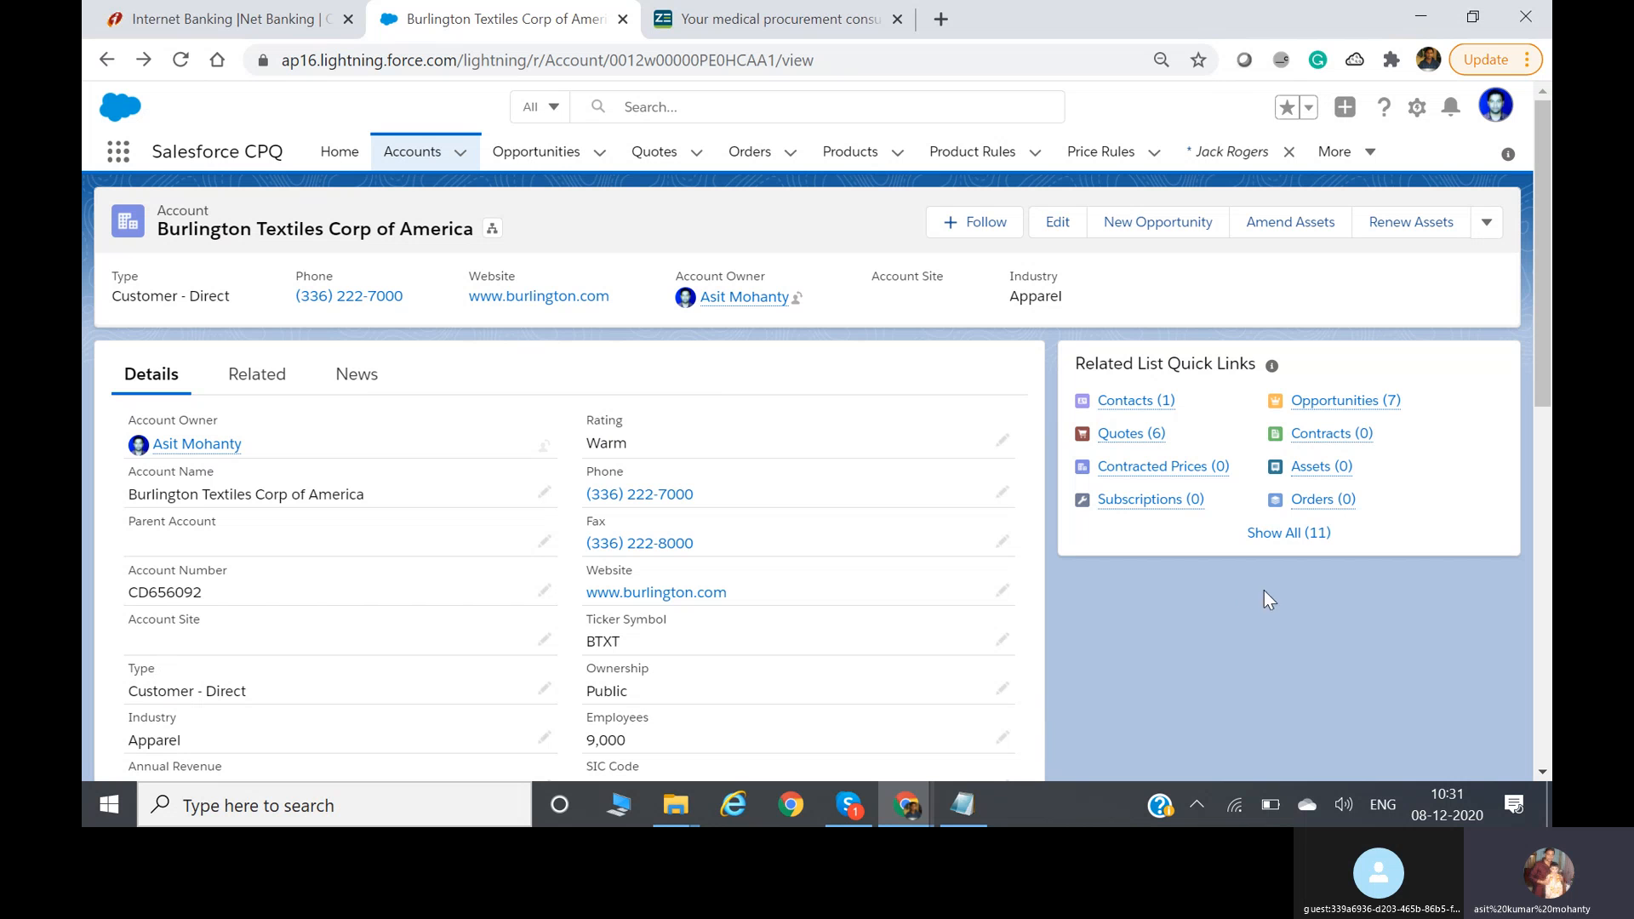
- Start a new opportunity from the account's related opportunities and name it "selling 1000 lenovo laptops to Unisys"
mouse_move(1356, 402)
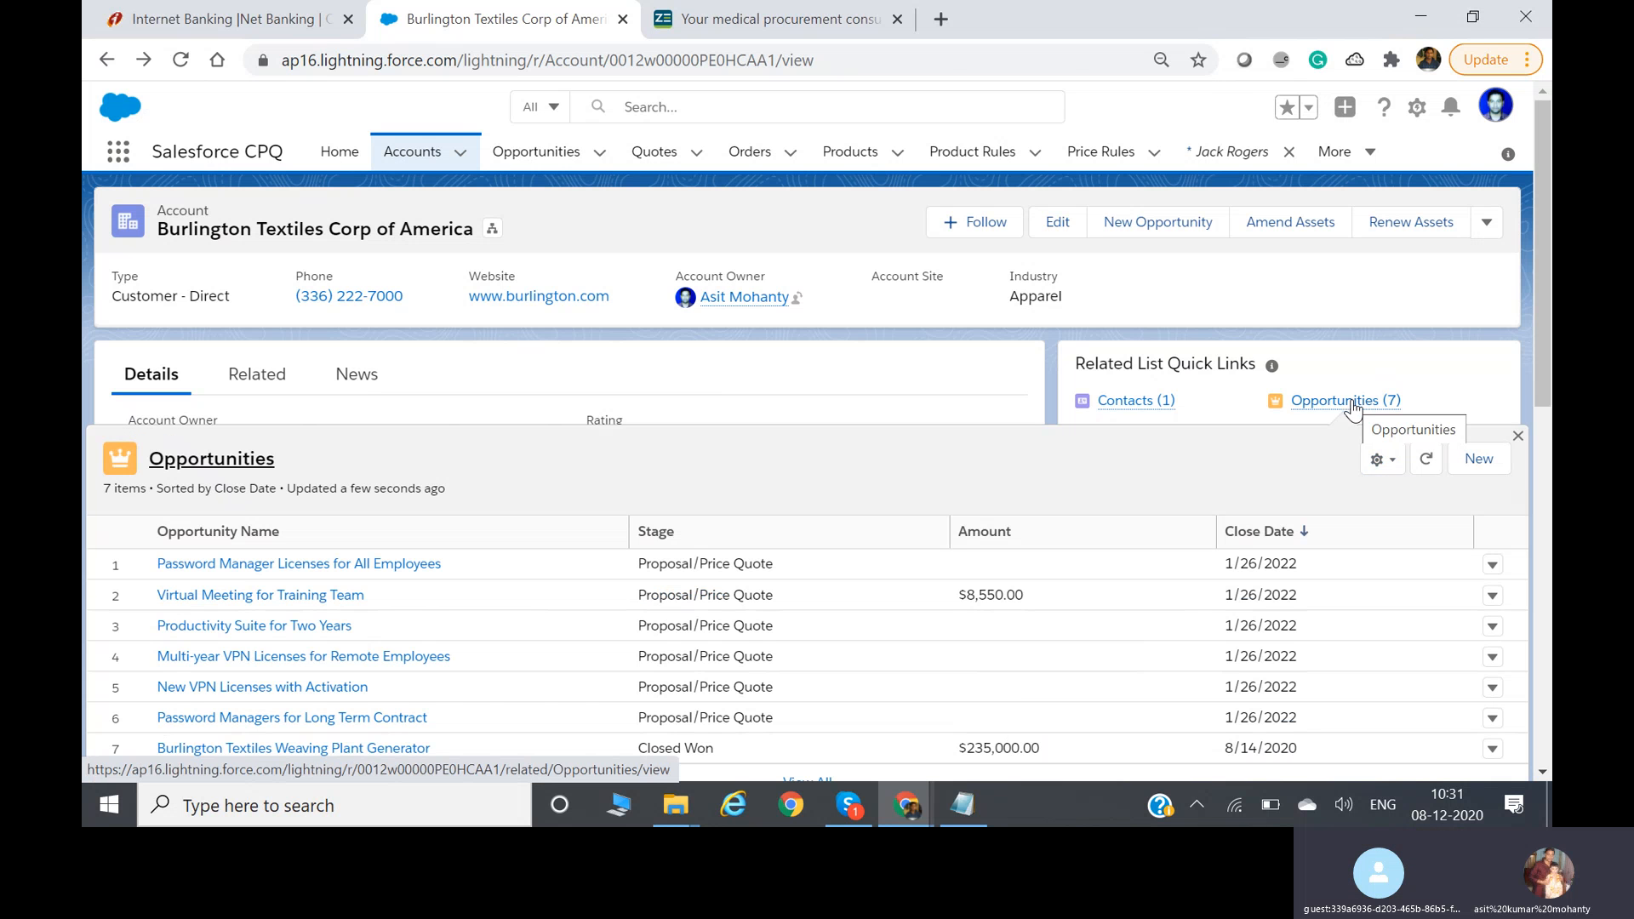
click(1479, 458)
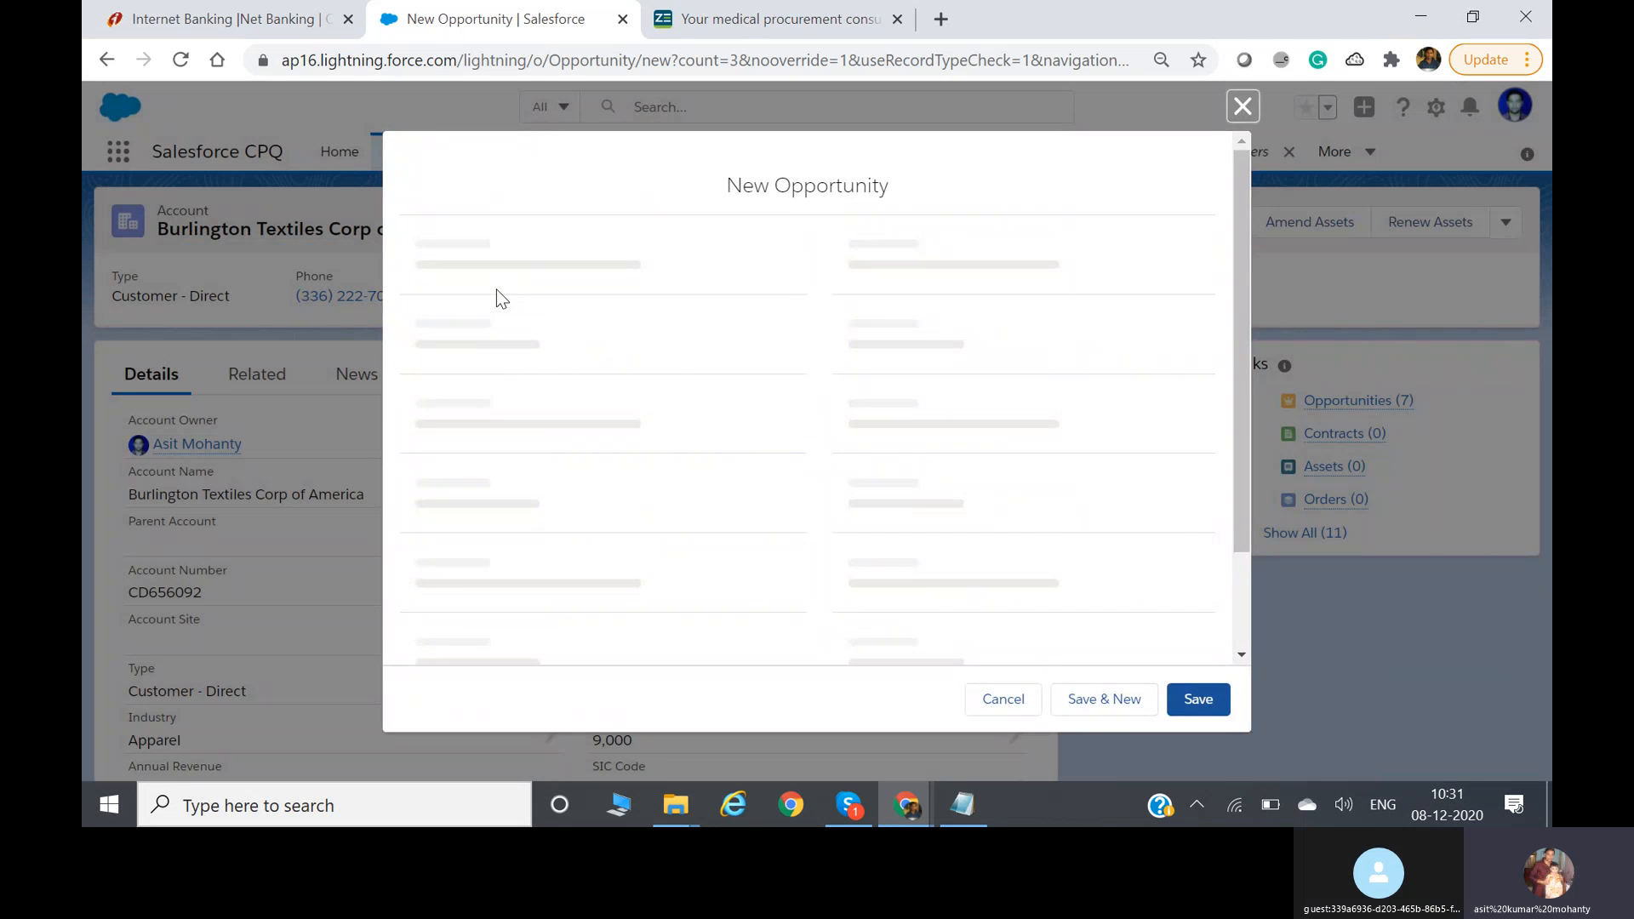
click(565, 440)
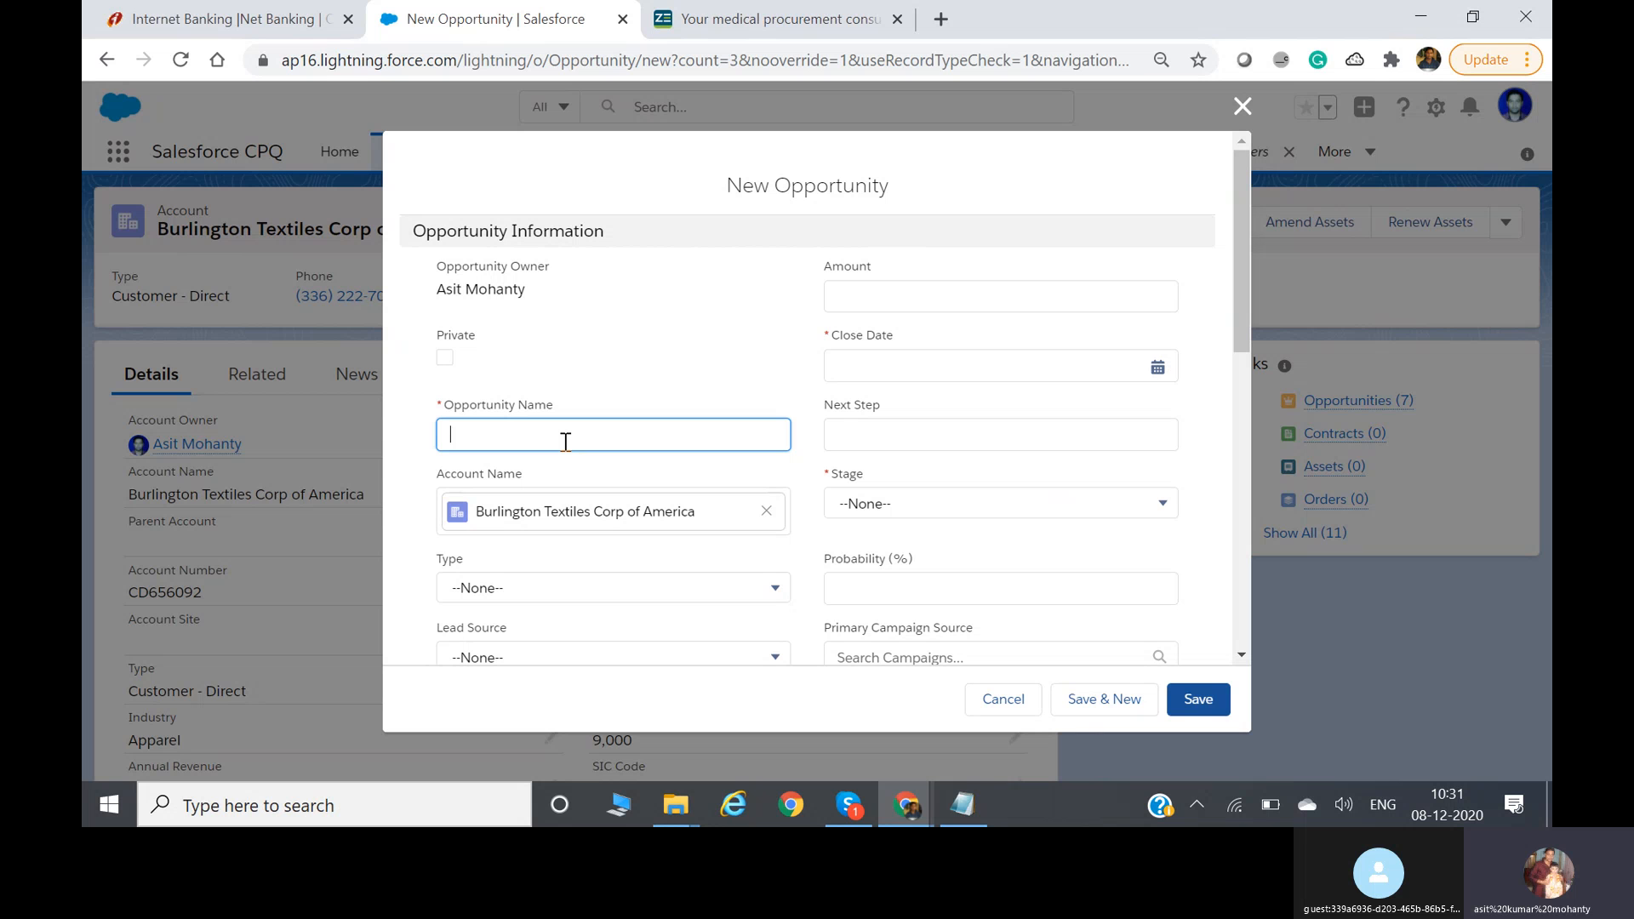
text(sellig)
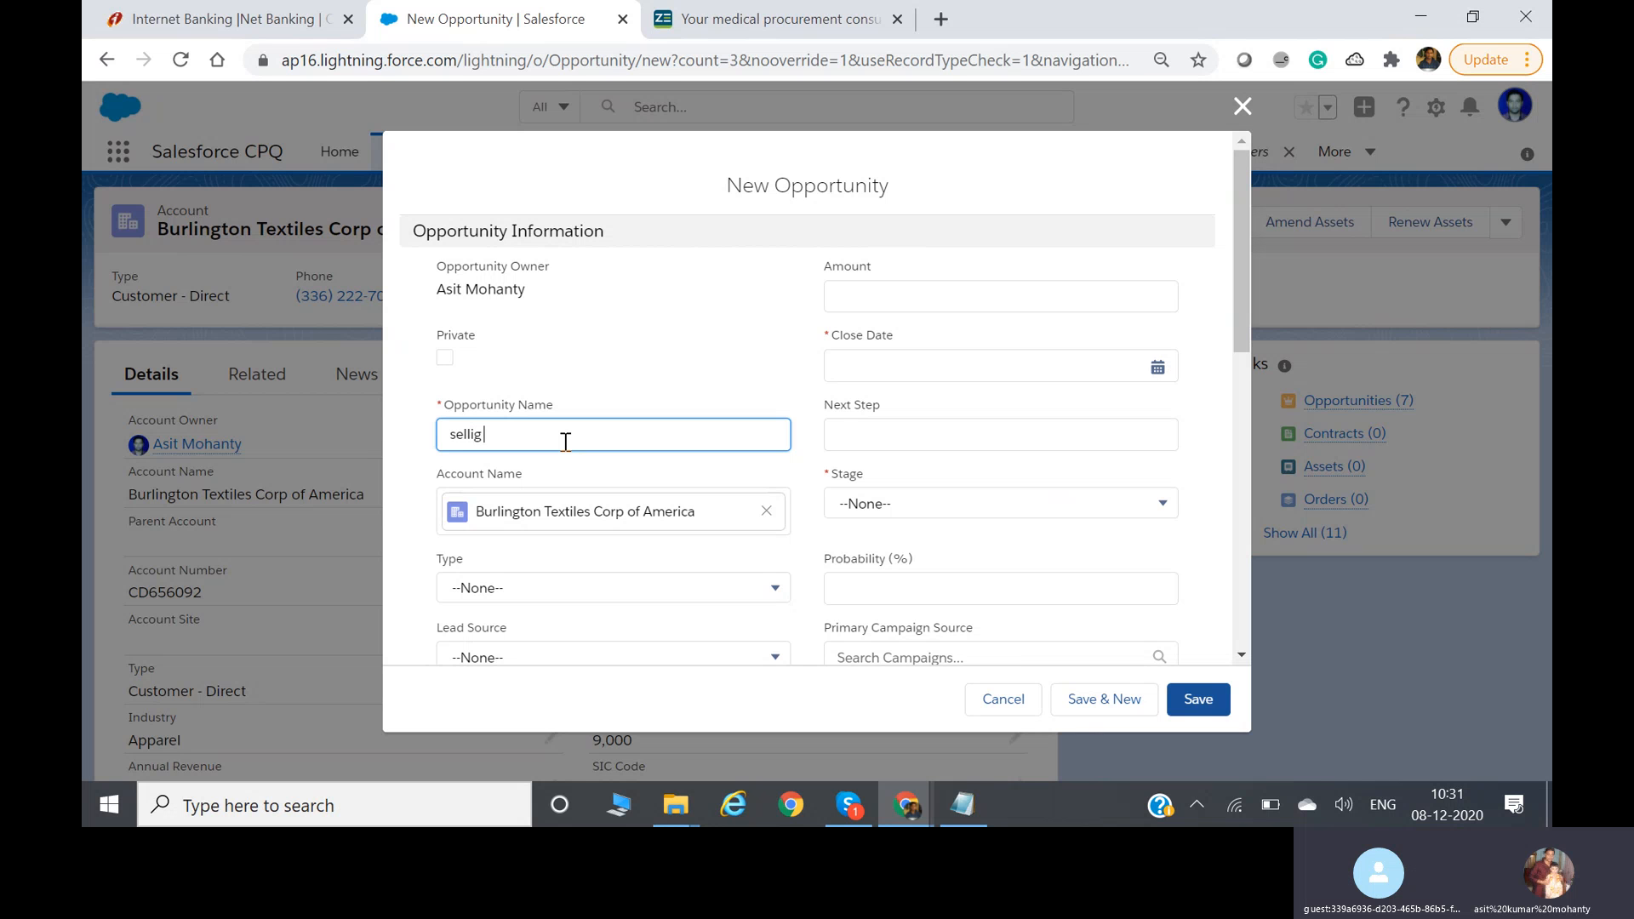
key(BackSpace)
text(ng 100)
text(0 lap)
key(BackSpace)
key(BackSpace)
text(novo laptops to Uni)
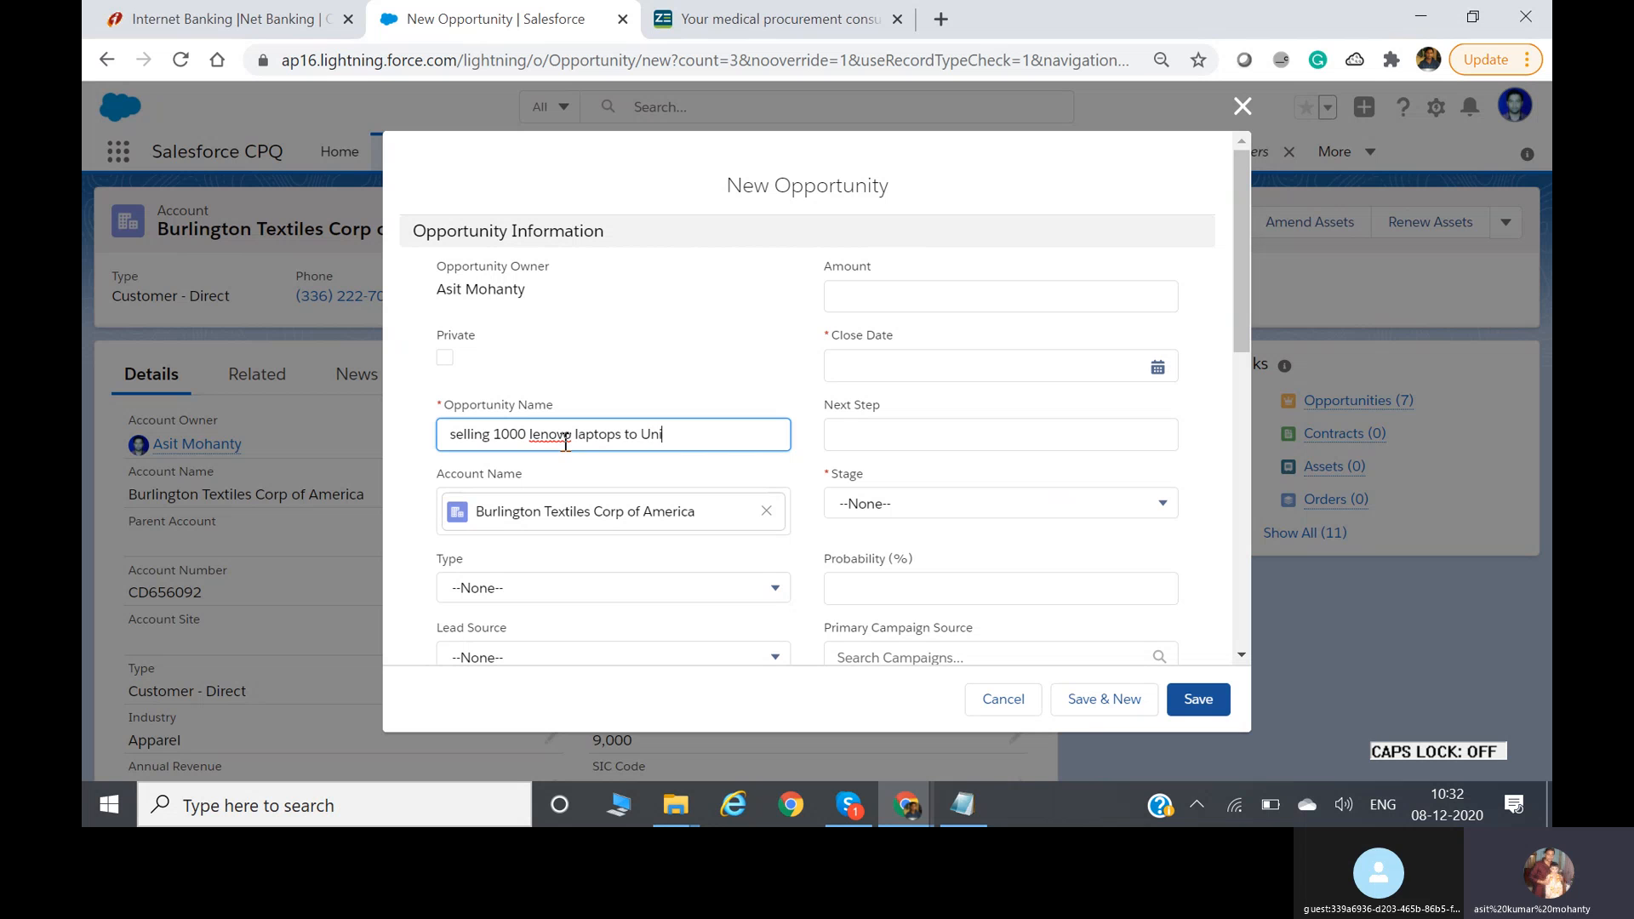
text(suys)
key(BackSpace)
key(BackSpace)
key(BackSpace)
text(ys)
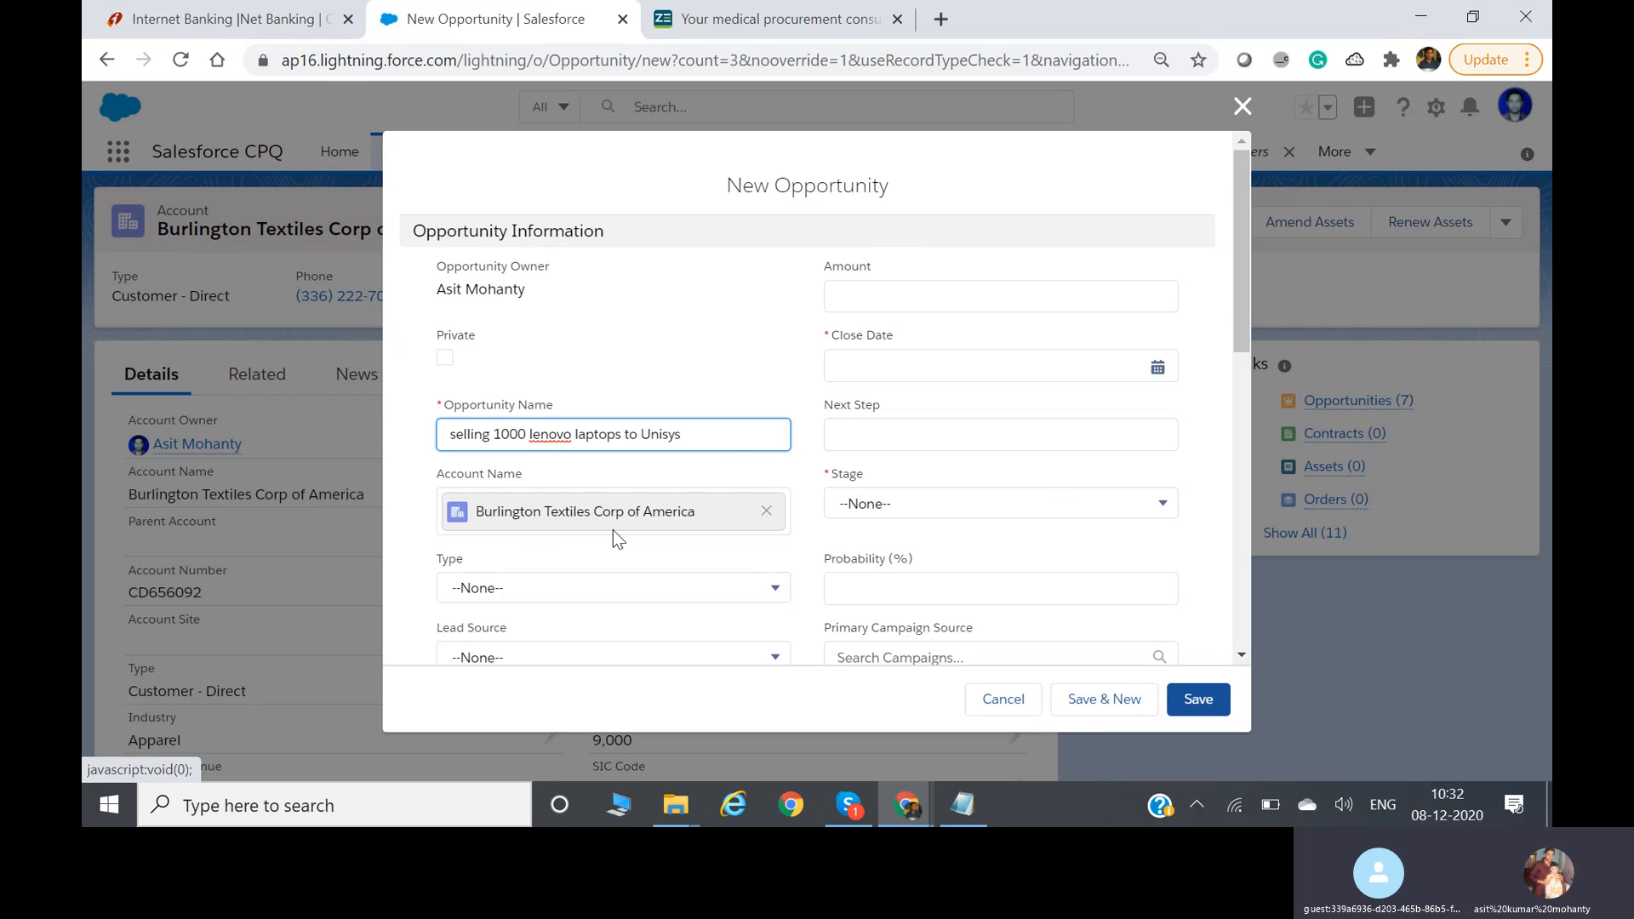
- Look at the opportunity's Stage options and try to save the record with Close Date and Stage left empty
scroll(672, 470, down, 1)
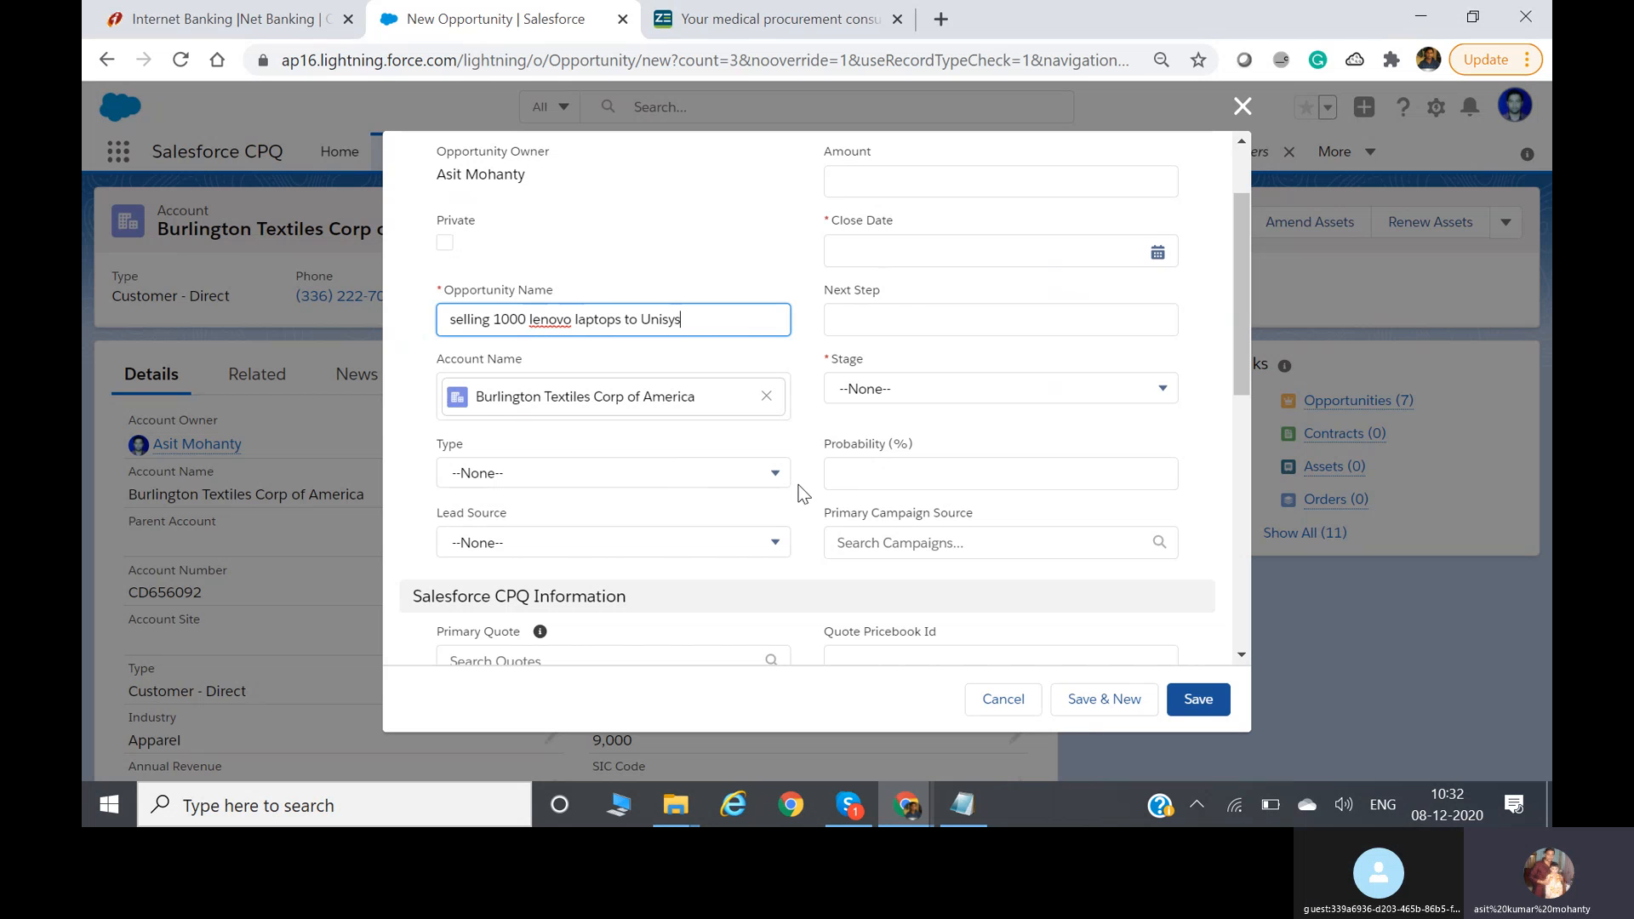
scroll(796, 476, down, 2)
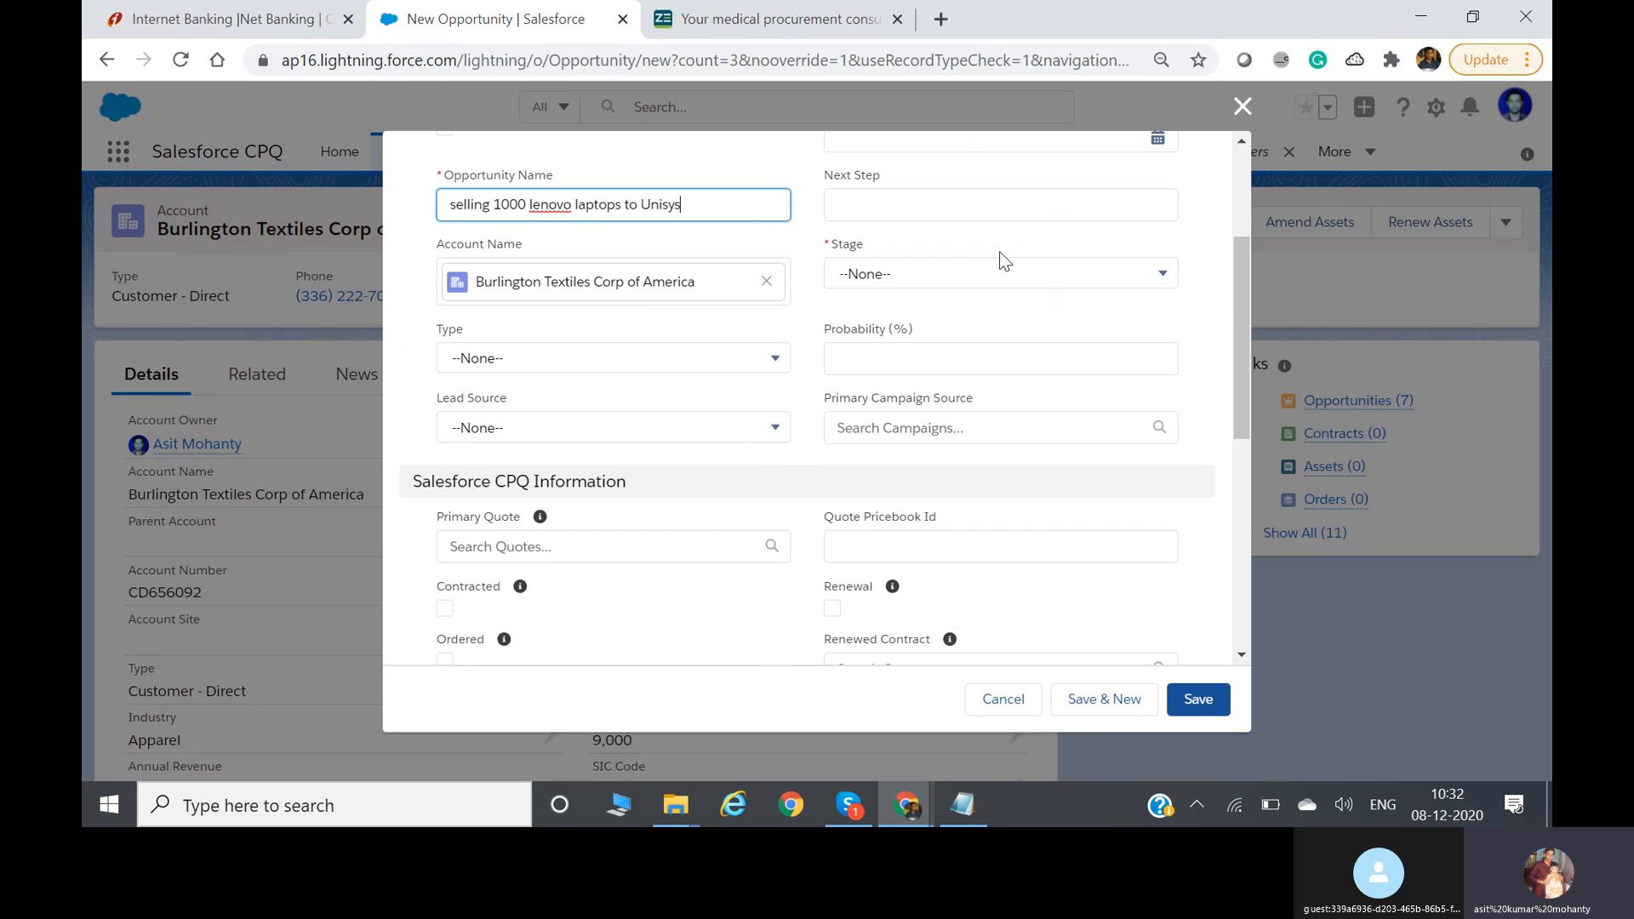
click(1038, 274)
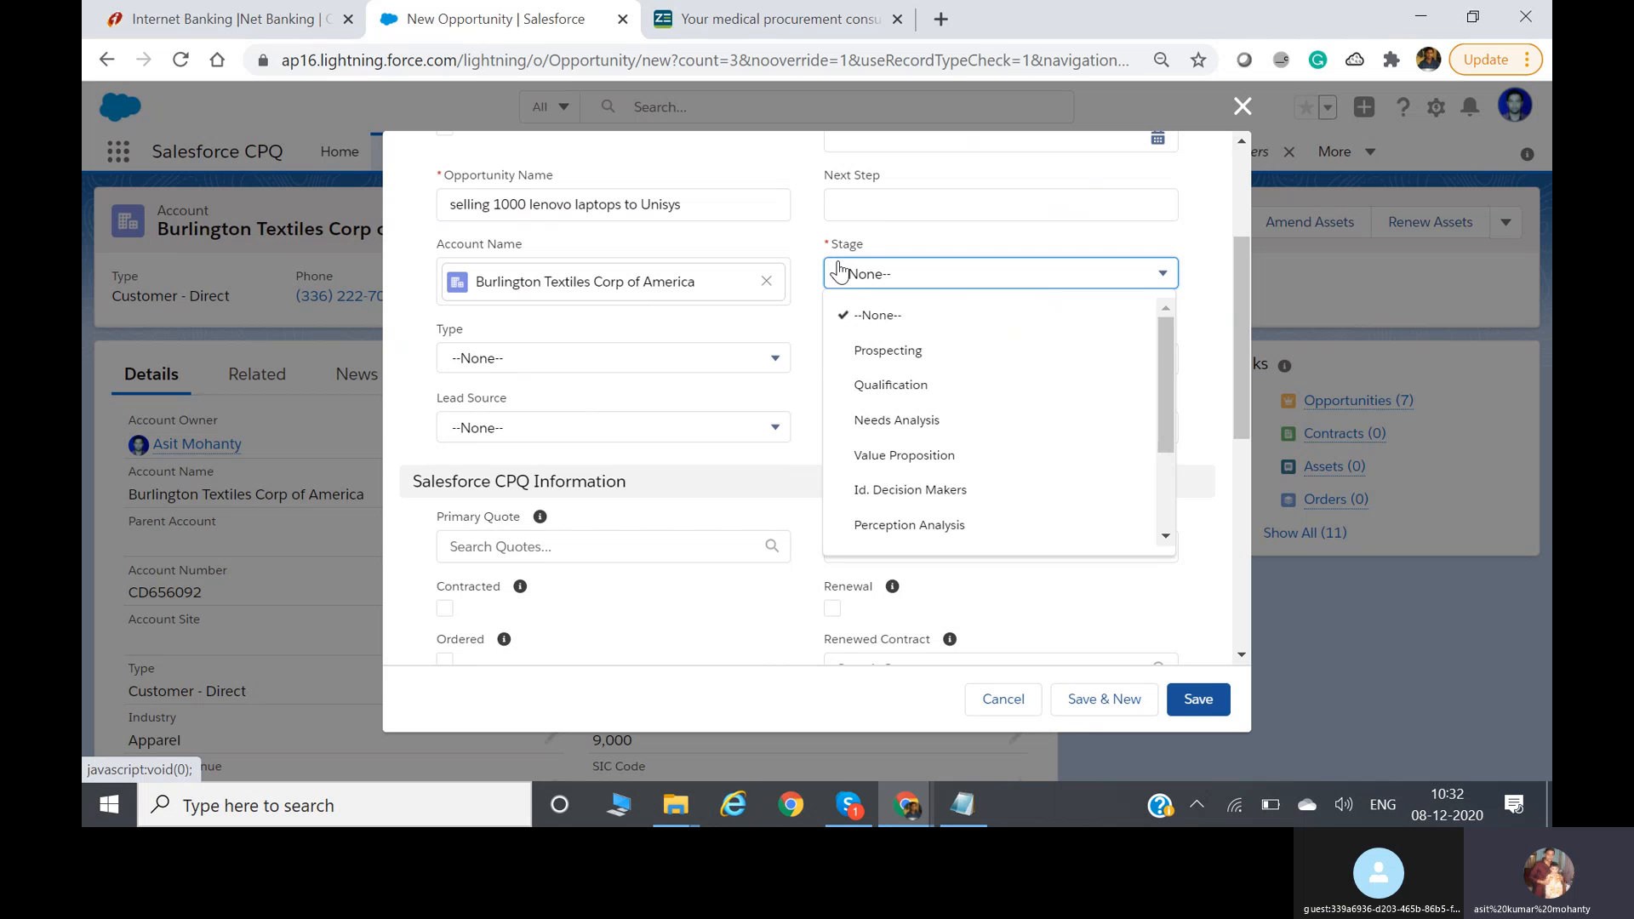
click(911, 239)
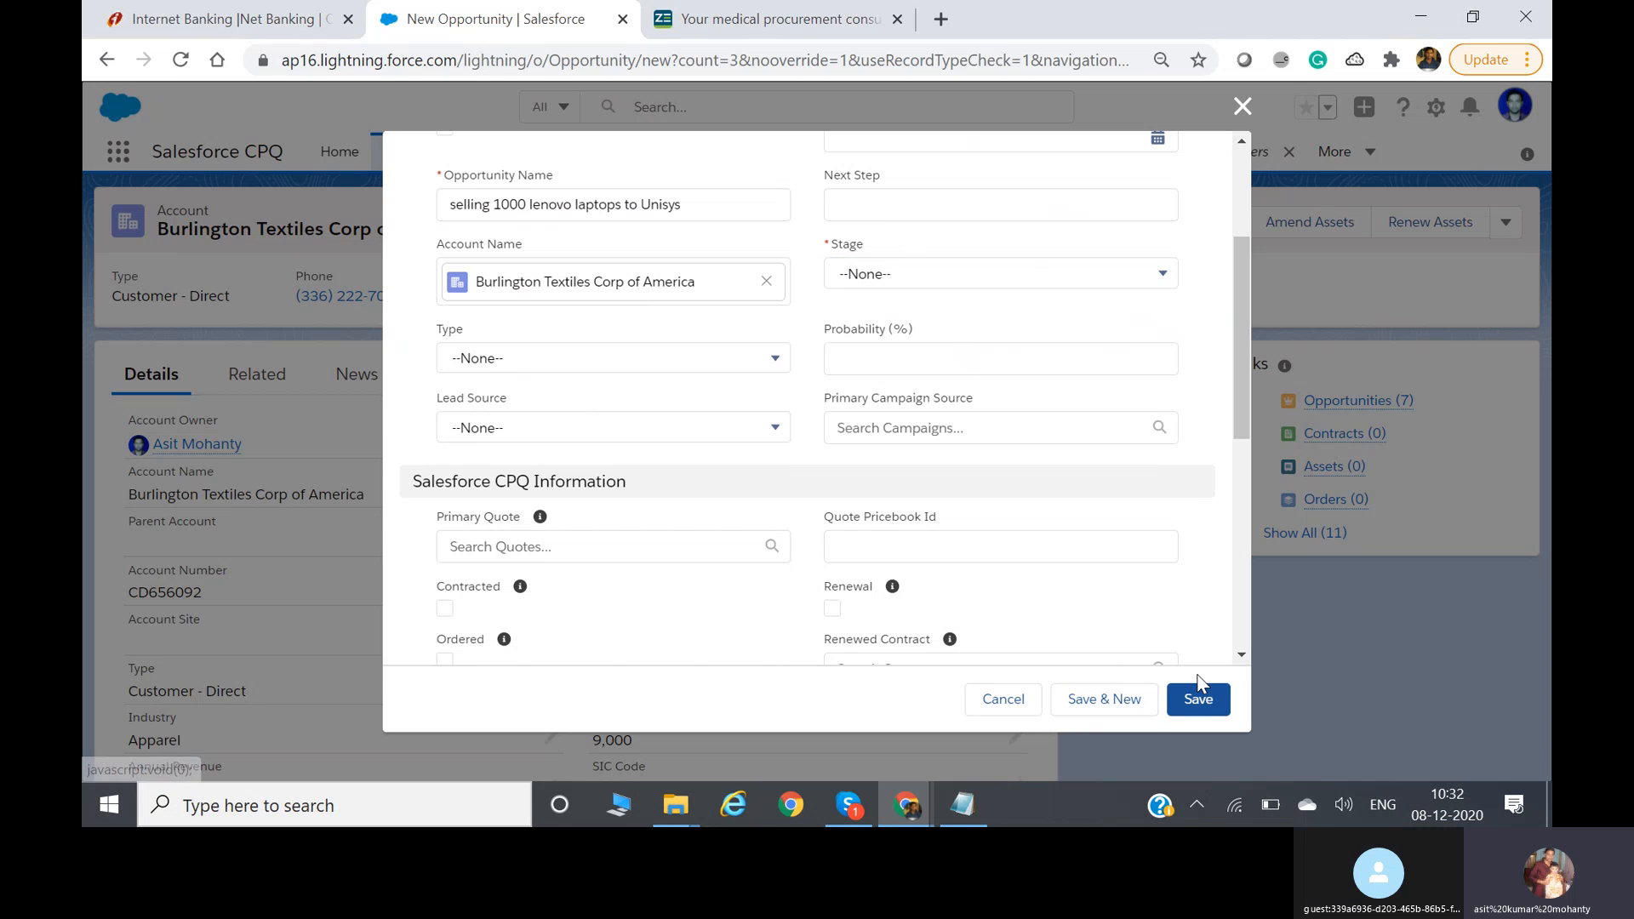
click(1199, 699)
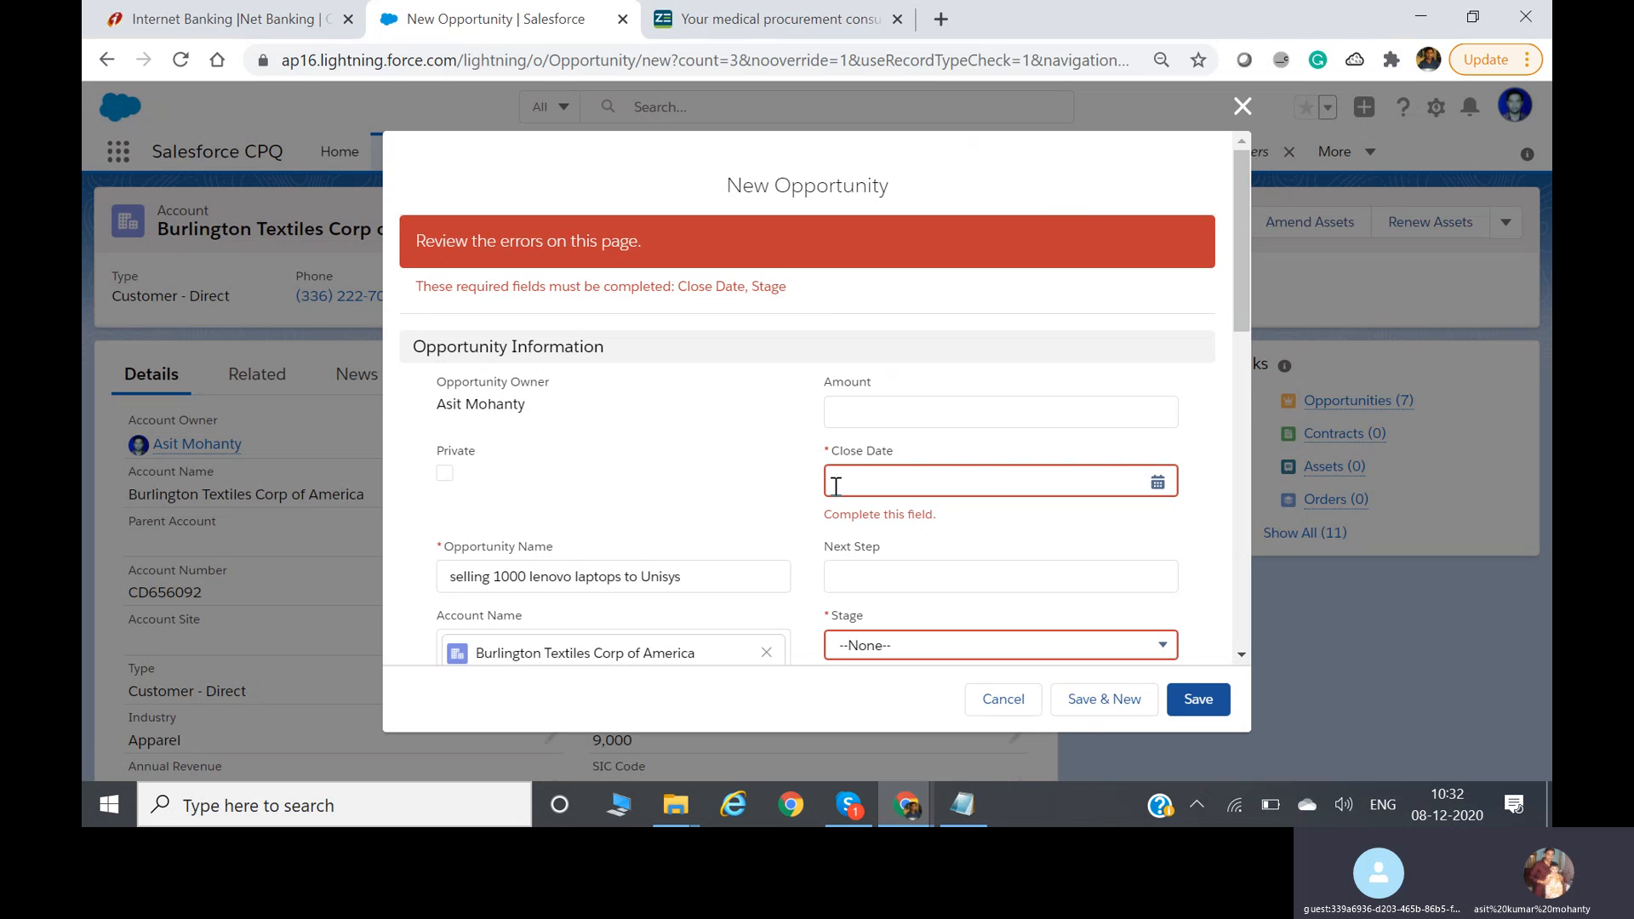
- Examine the required Close Date and Stage fields, the available stages, and the CPQ and additional information sections of the opportunity form
scroll(839, 451, down, 3)
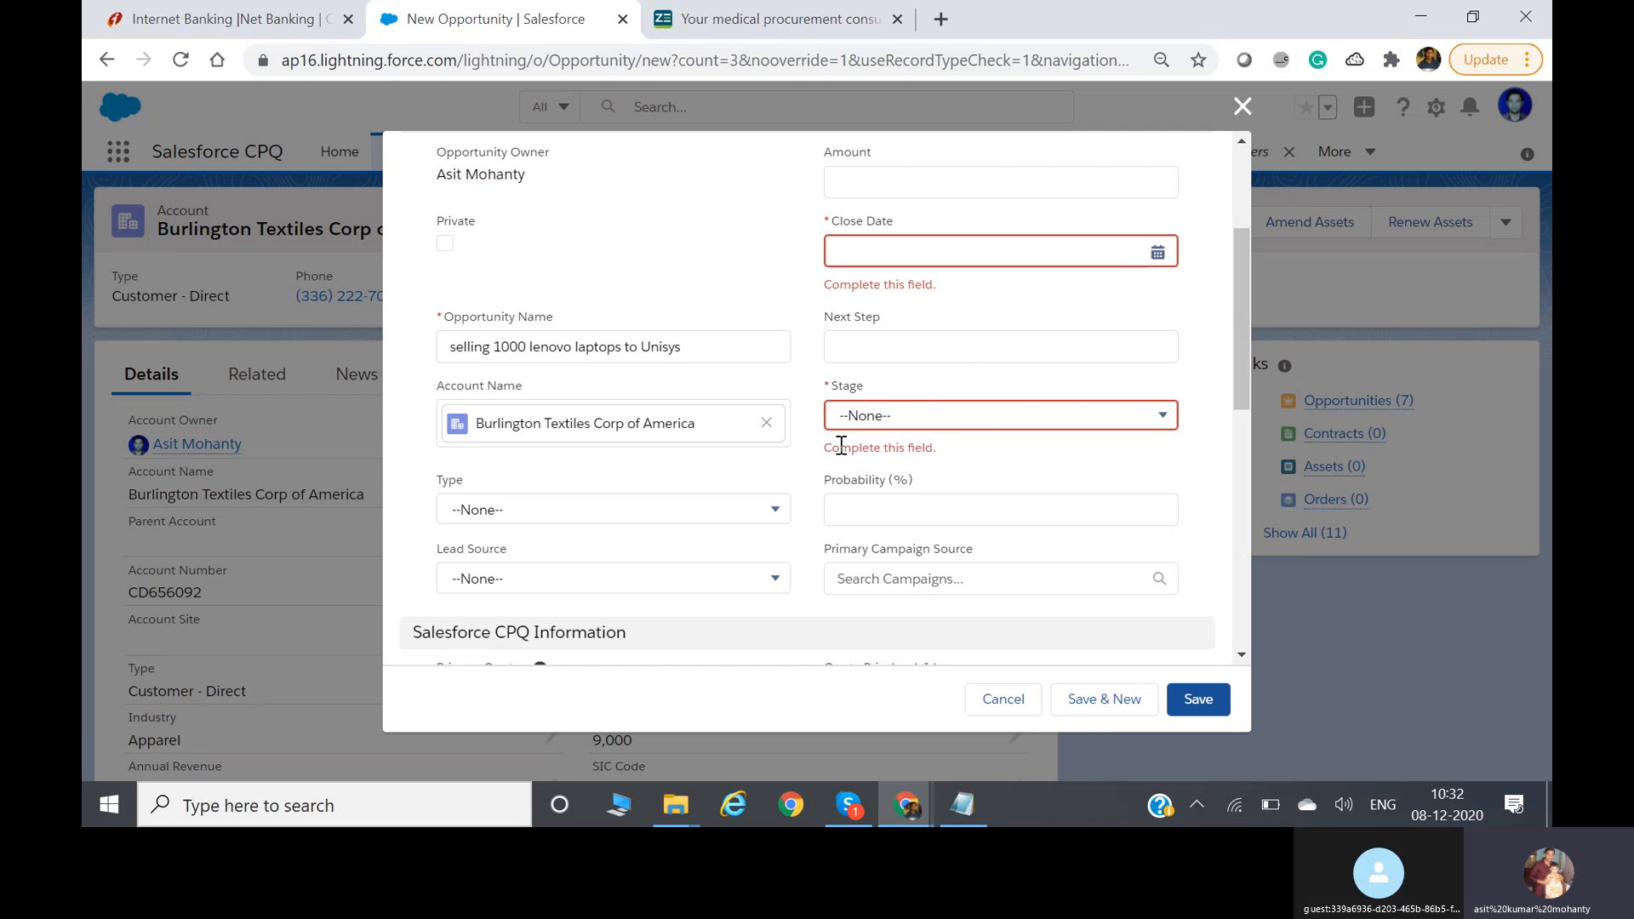
scroll(843, 438, down, 5)
scroll(849, 434, up, 10)
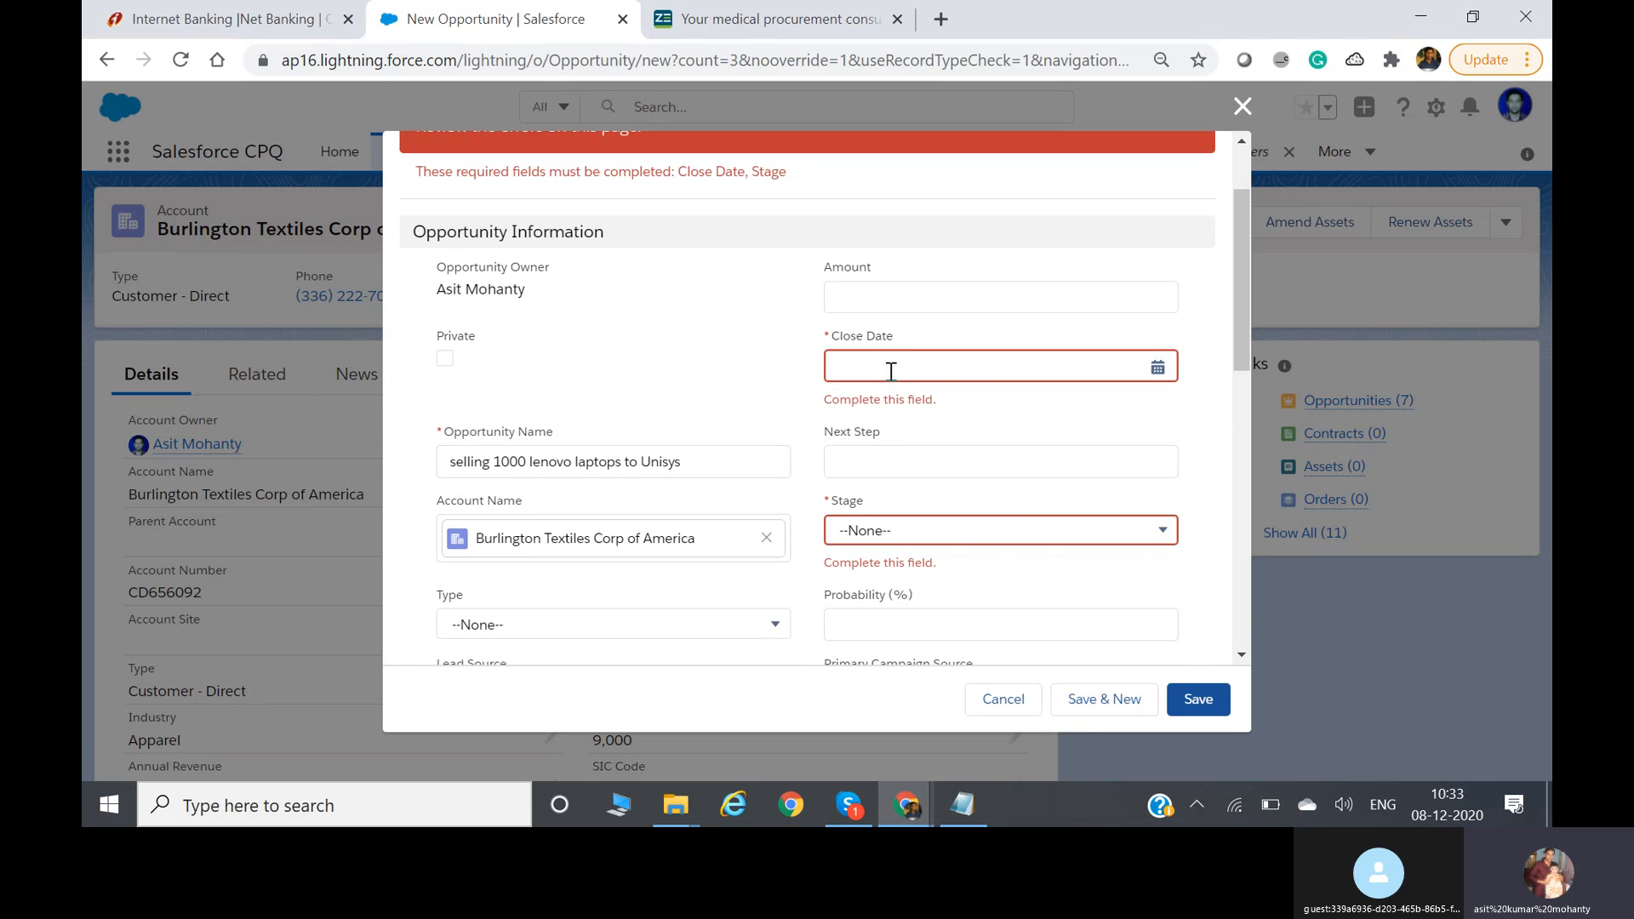
click(918, 540)
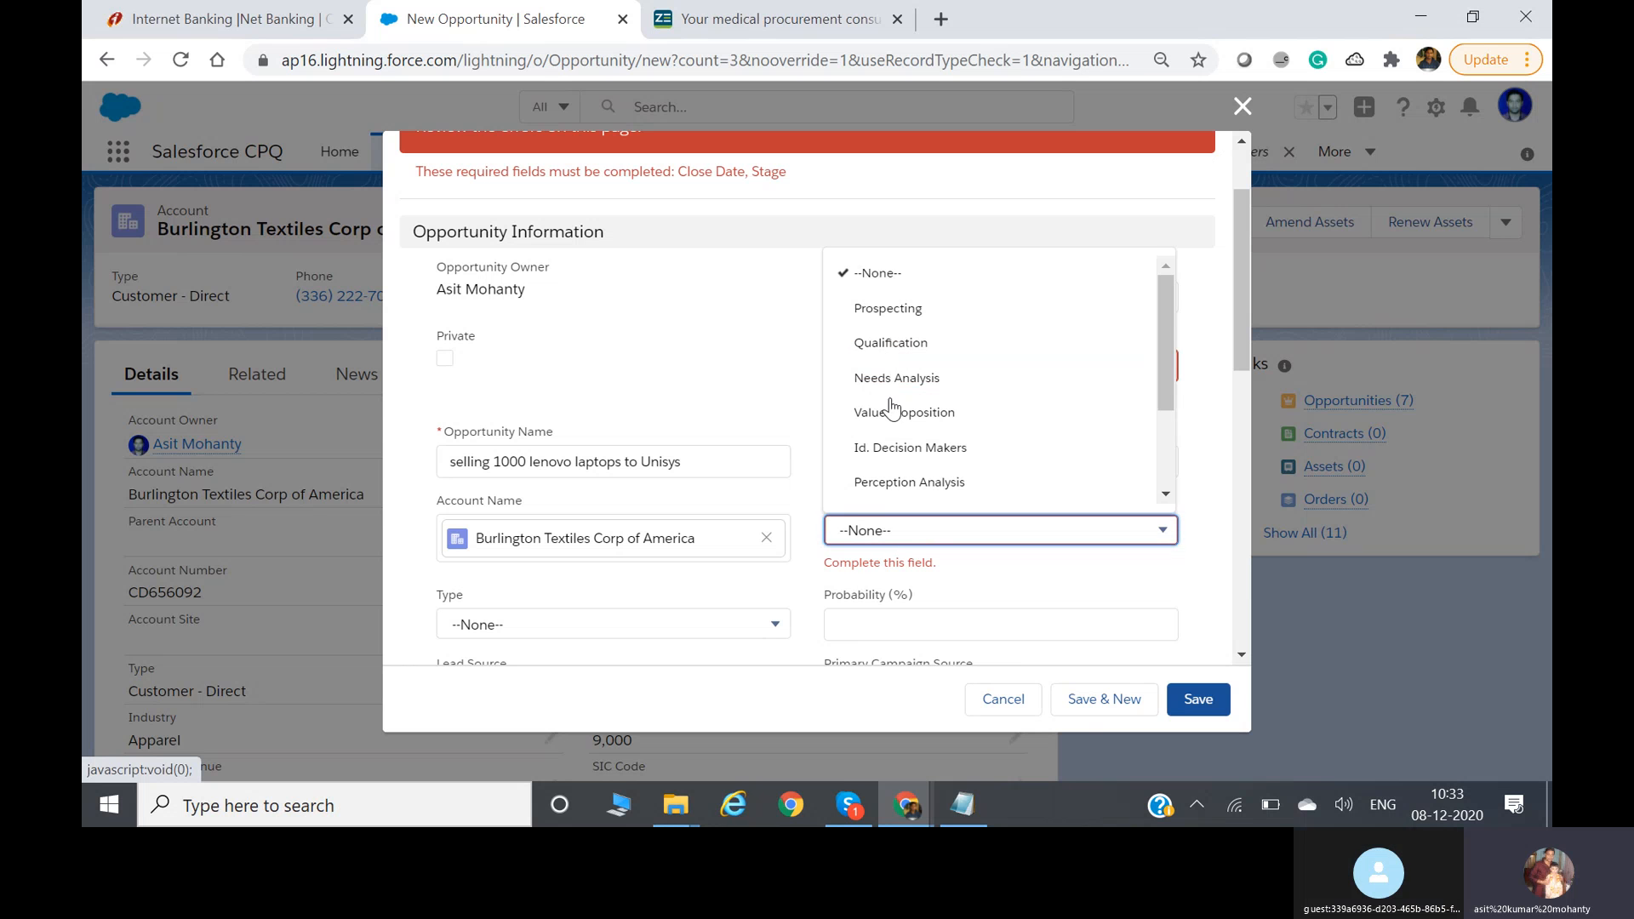
scroll(925, 438, down, 1)
scroll(925, 438, down, 3)
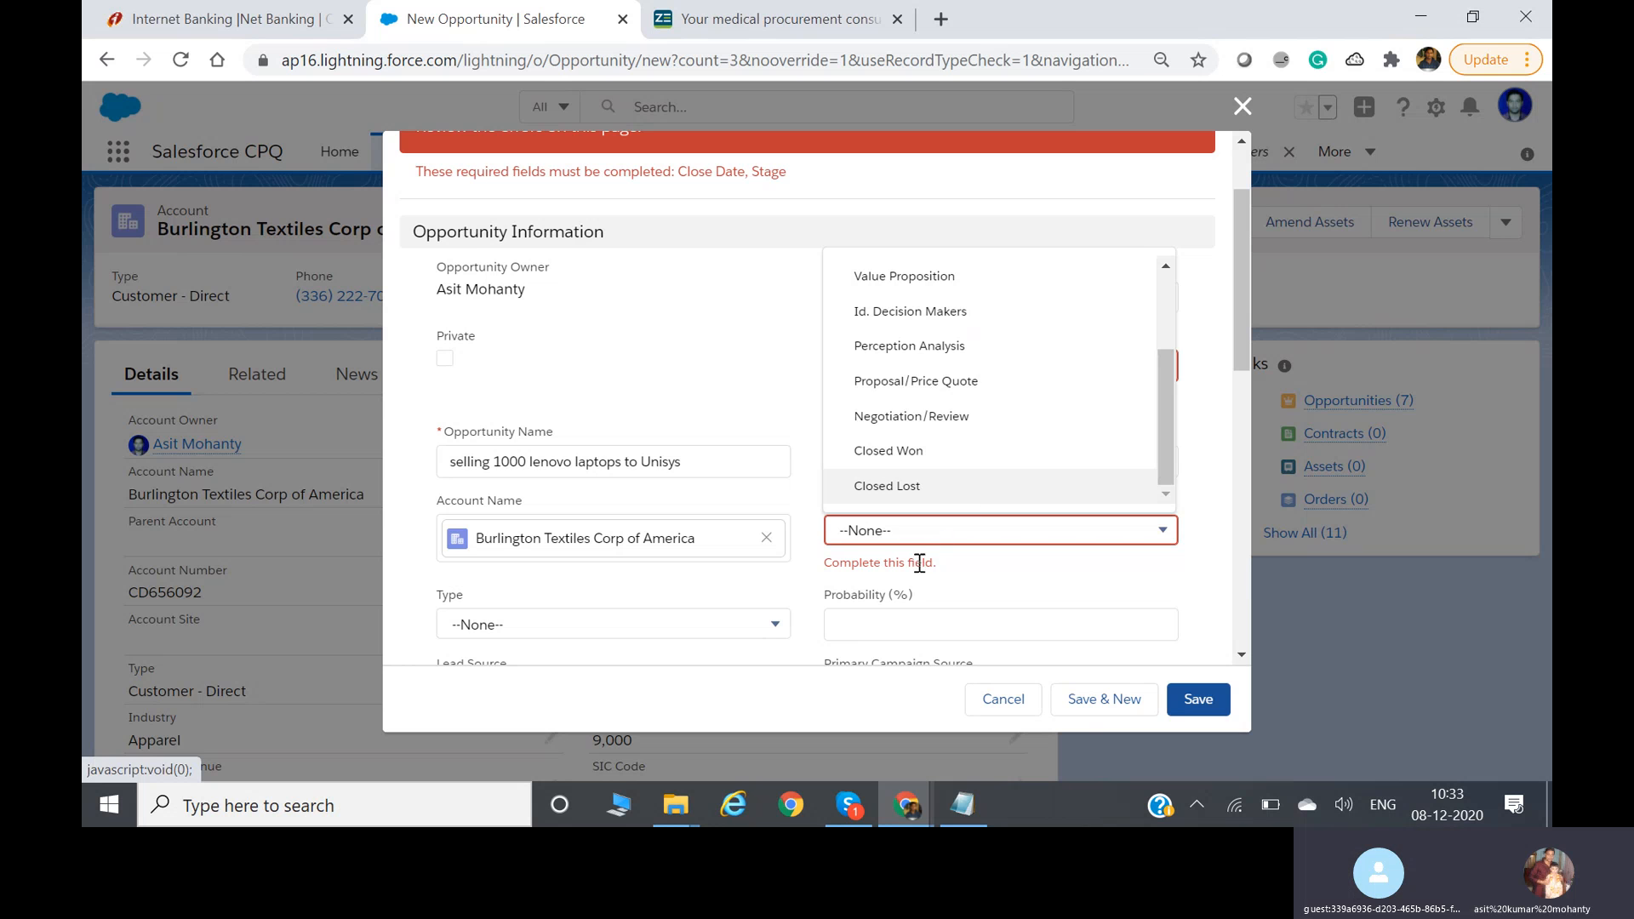
click(958, 572)
scroll(949, 572, down, 3)
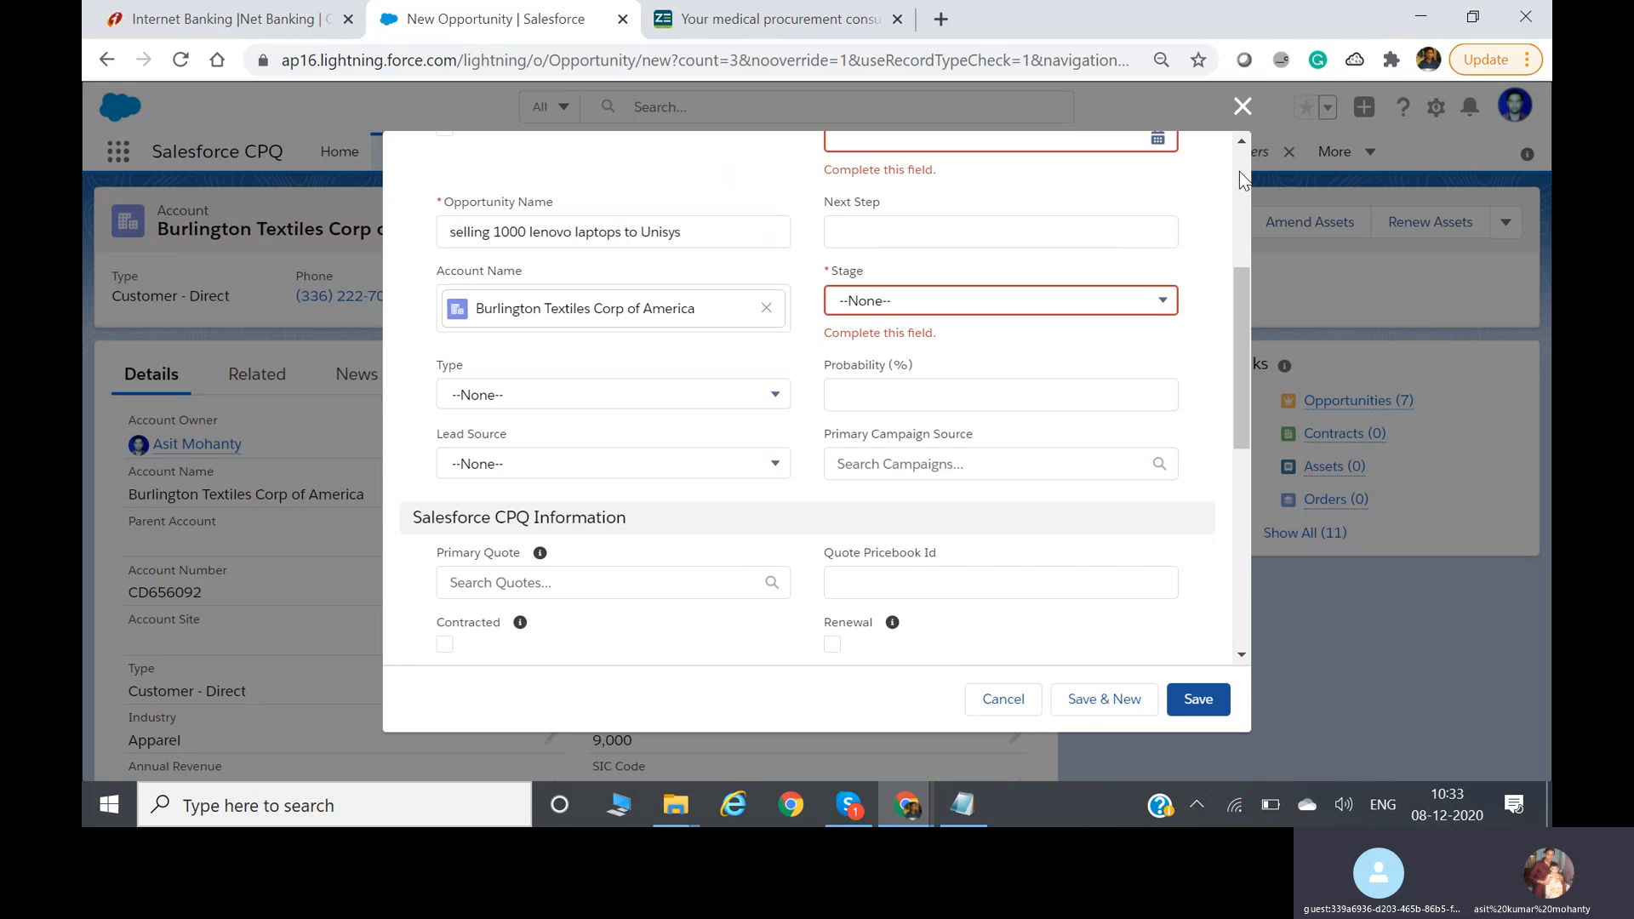
scroll(1188, 281, down, 5)
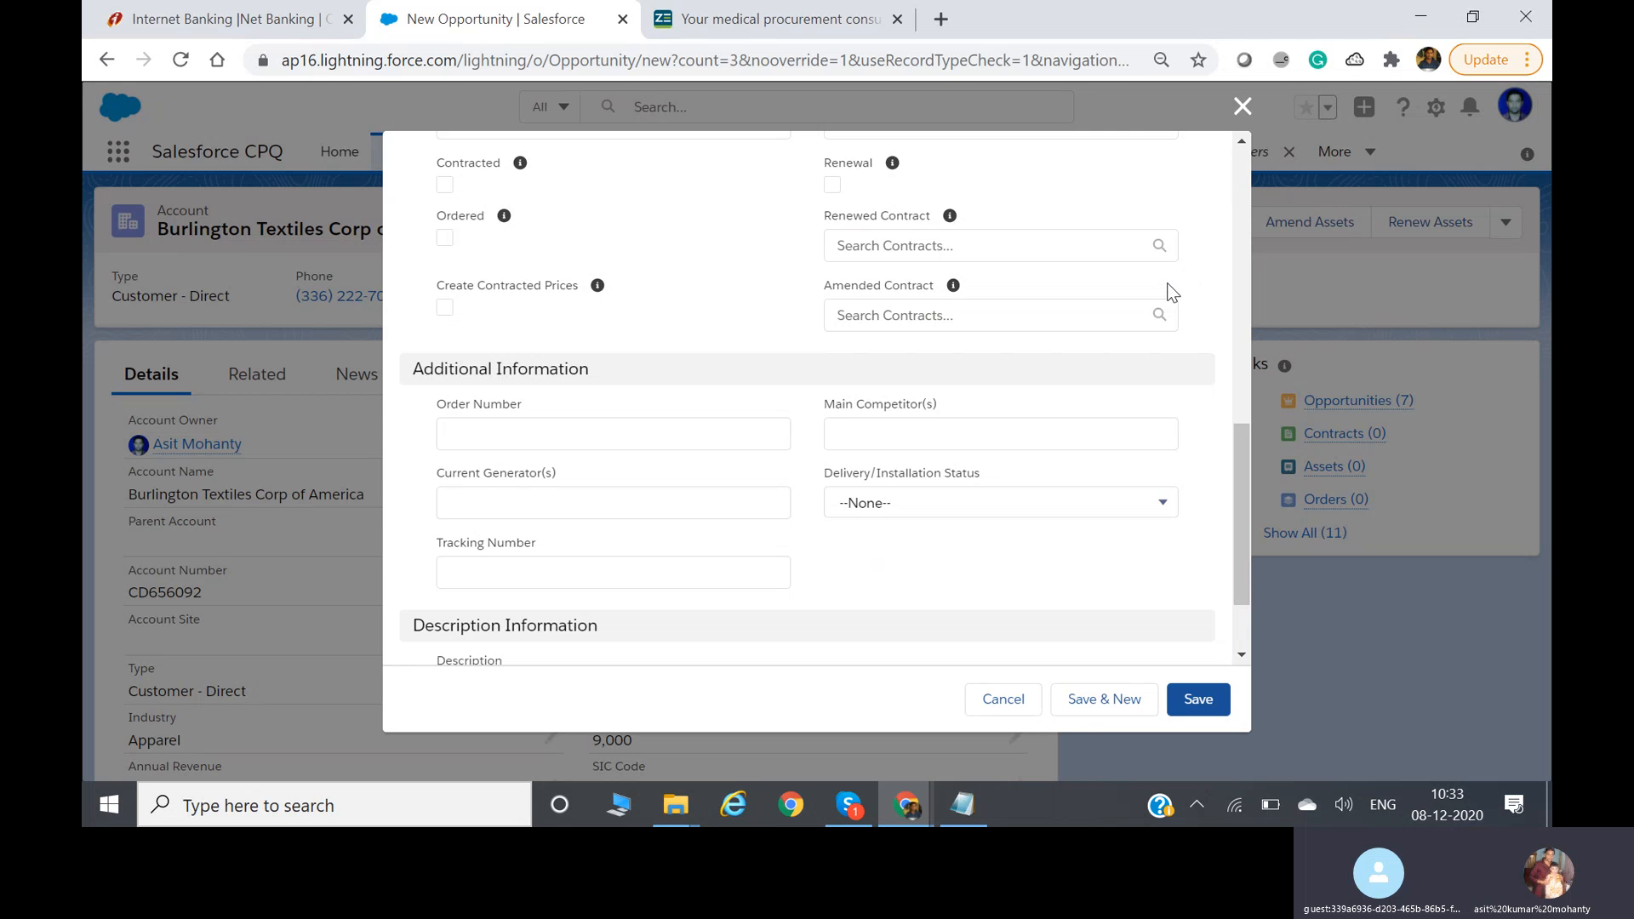
scroll(1166, 289, up, 8)
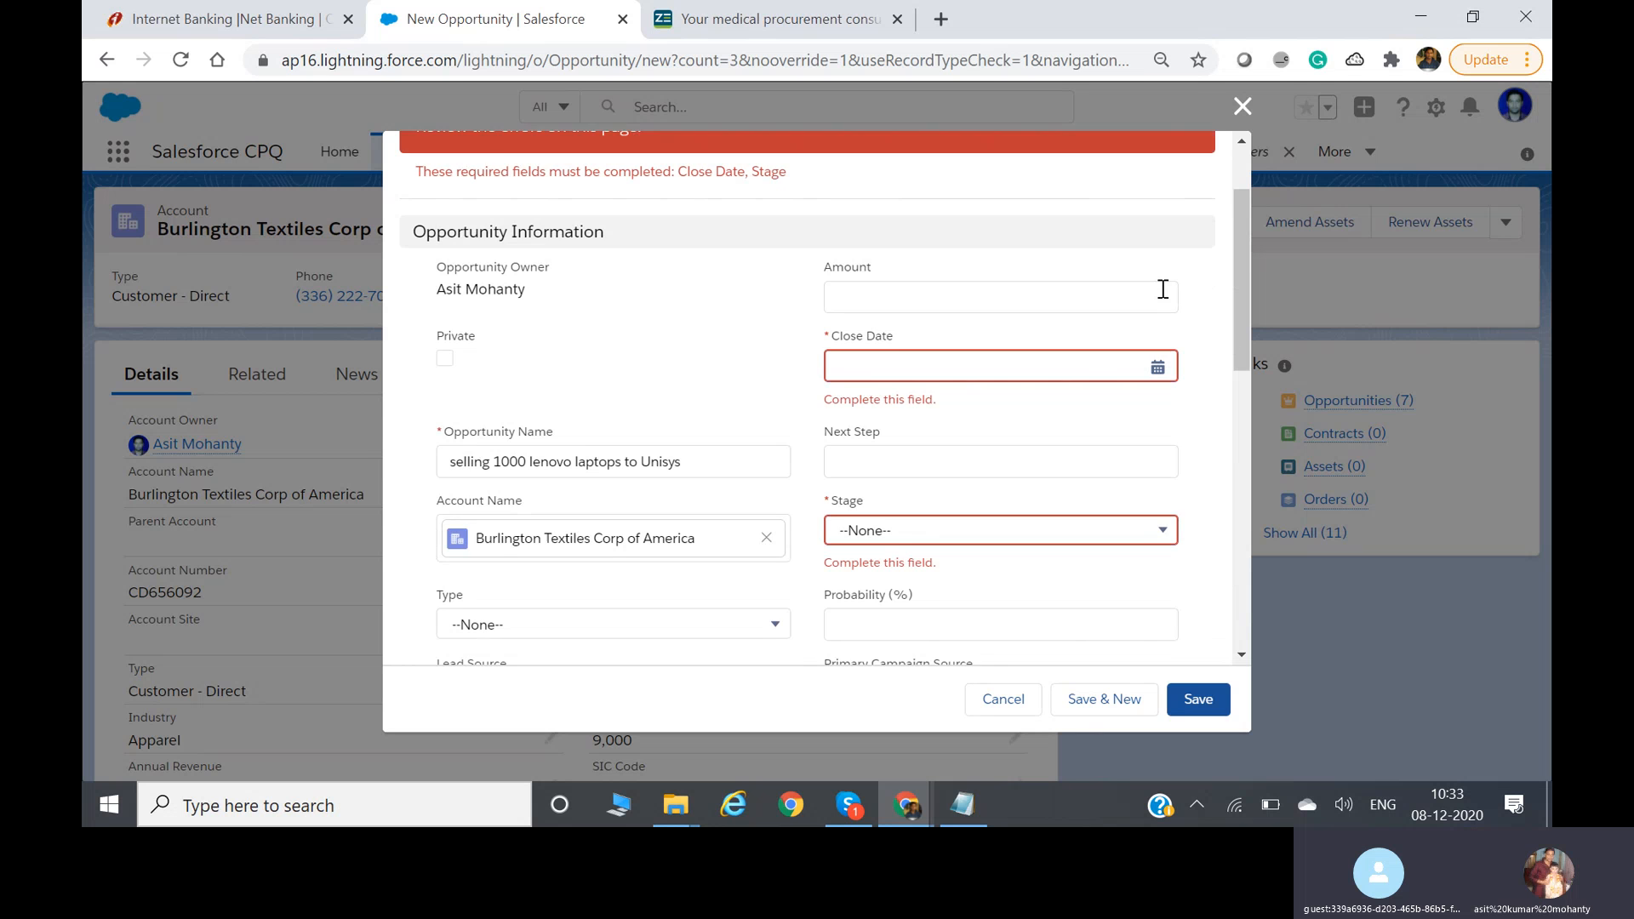
- Set the new opportunity's Stage to Proposal/Price Quote
scroll(1164, 298, down, 3)
click(1161, 306)
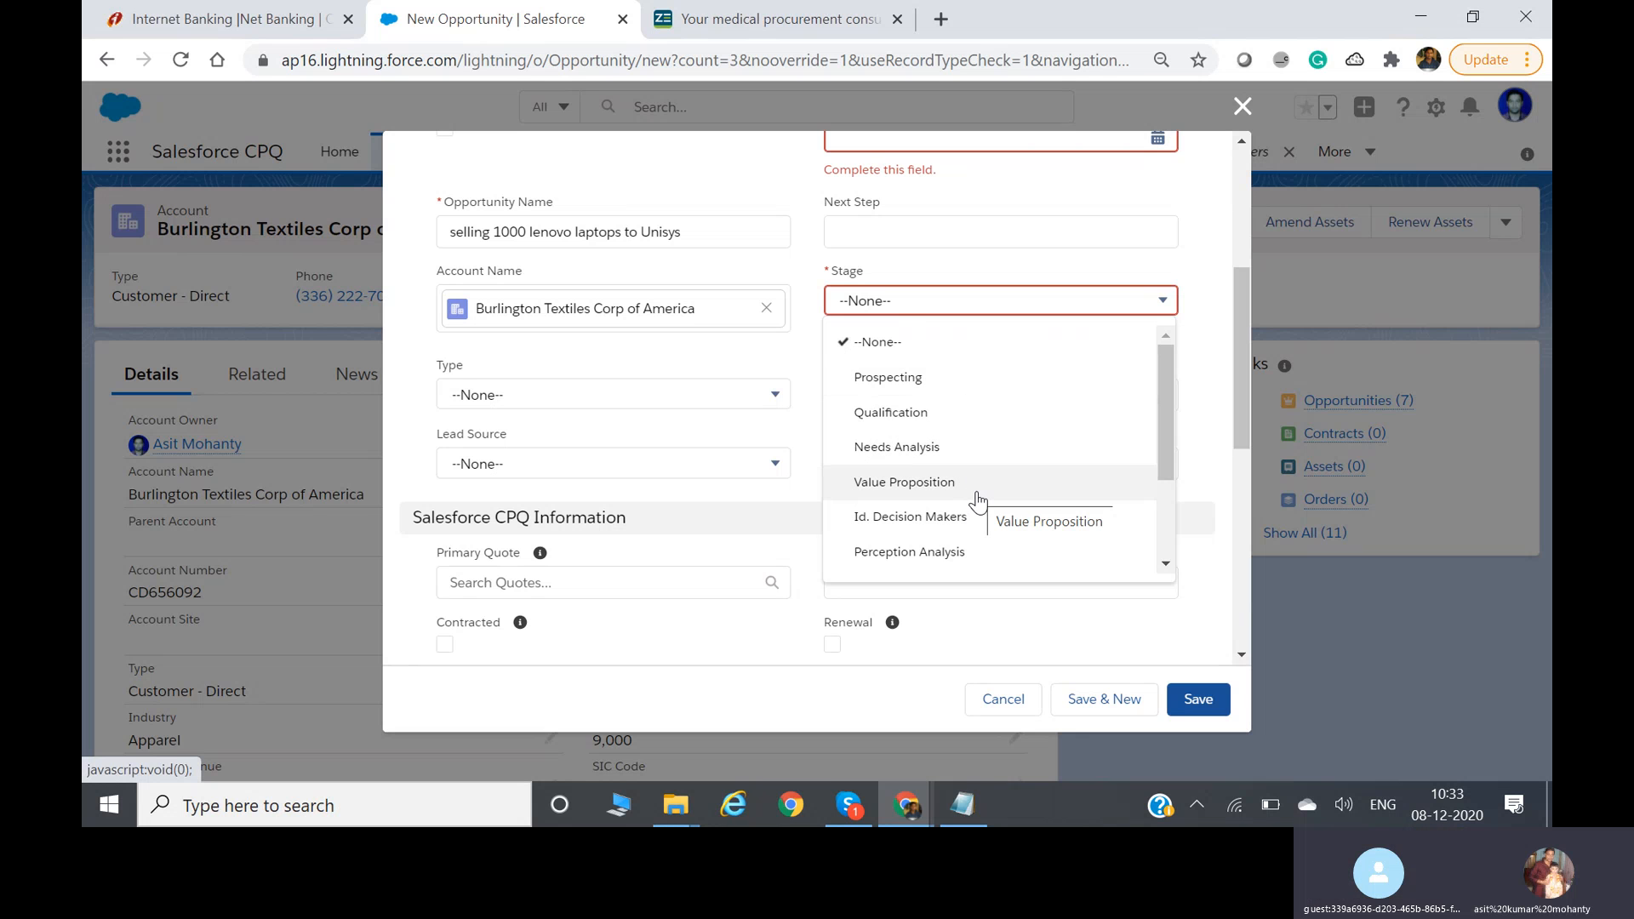
scroll(949, 511, down, 3)
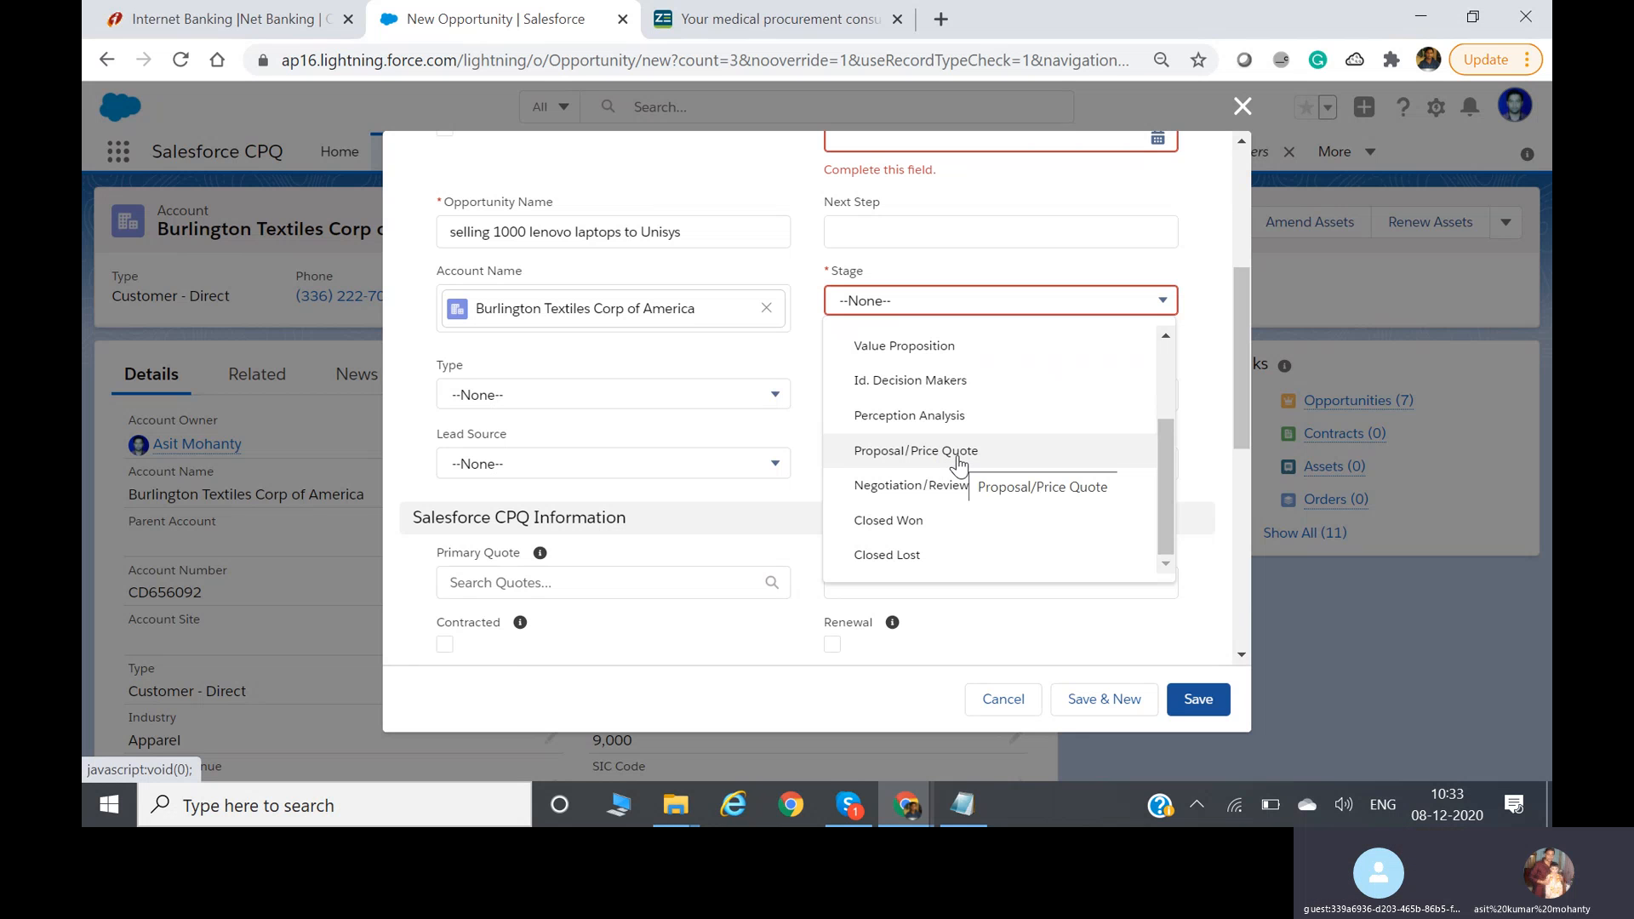
click(913, 452)
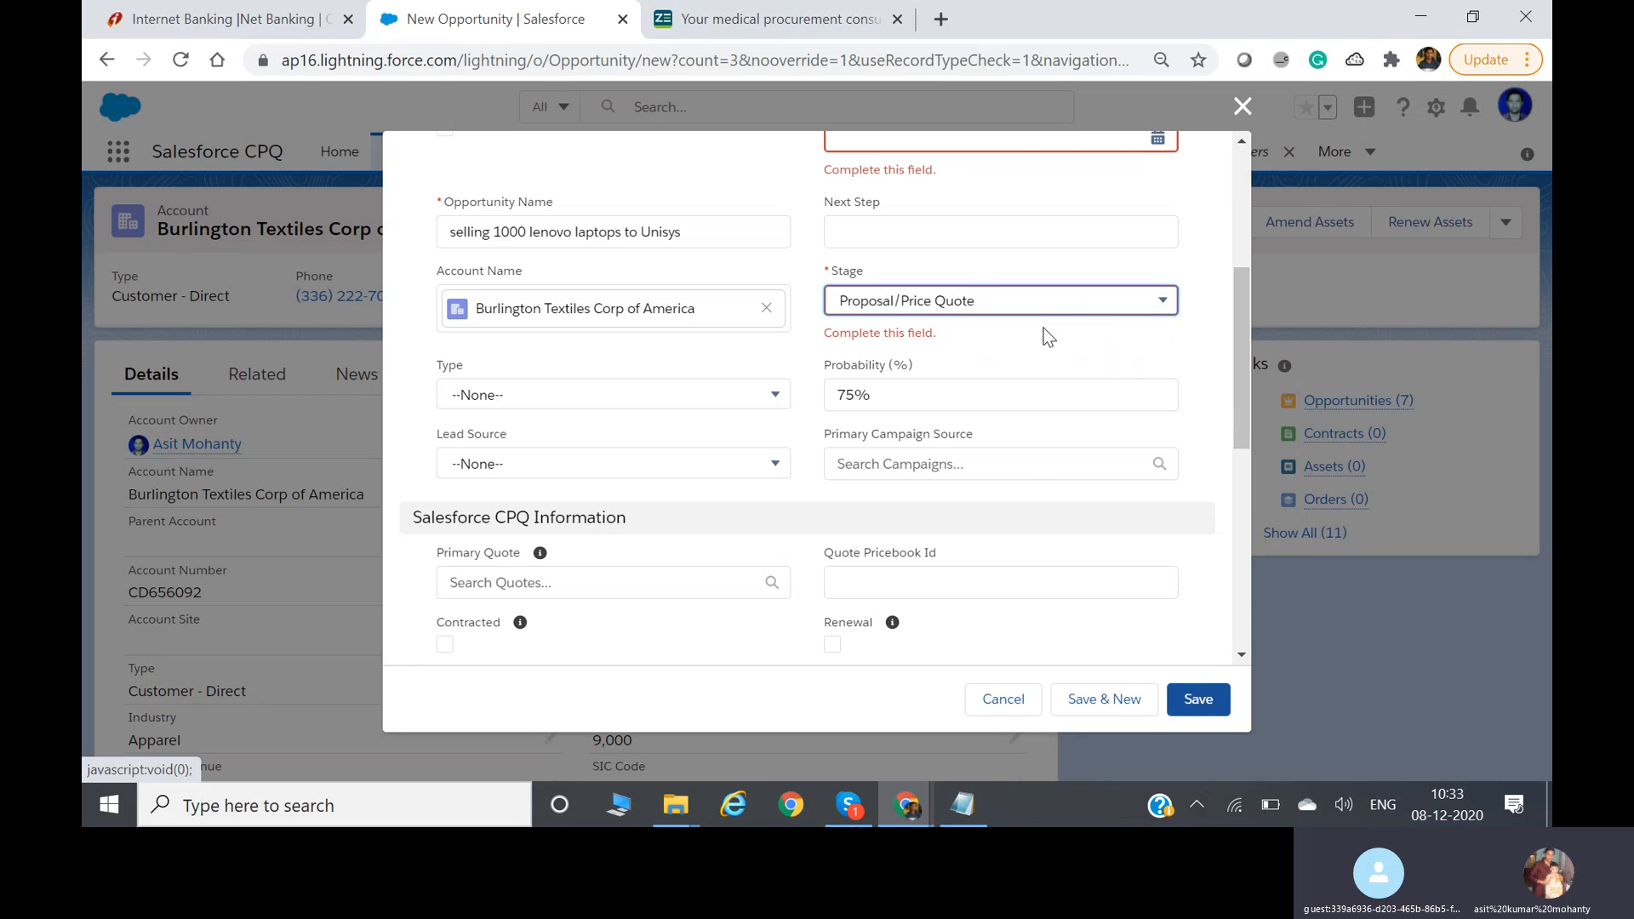
- Review the remaining opportunity stages after Proposal/Price Quote and close the new opportunity form without saving
click(1073, 304)
scroll(1042, 430, down, 2)
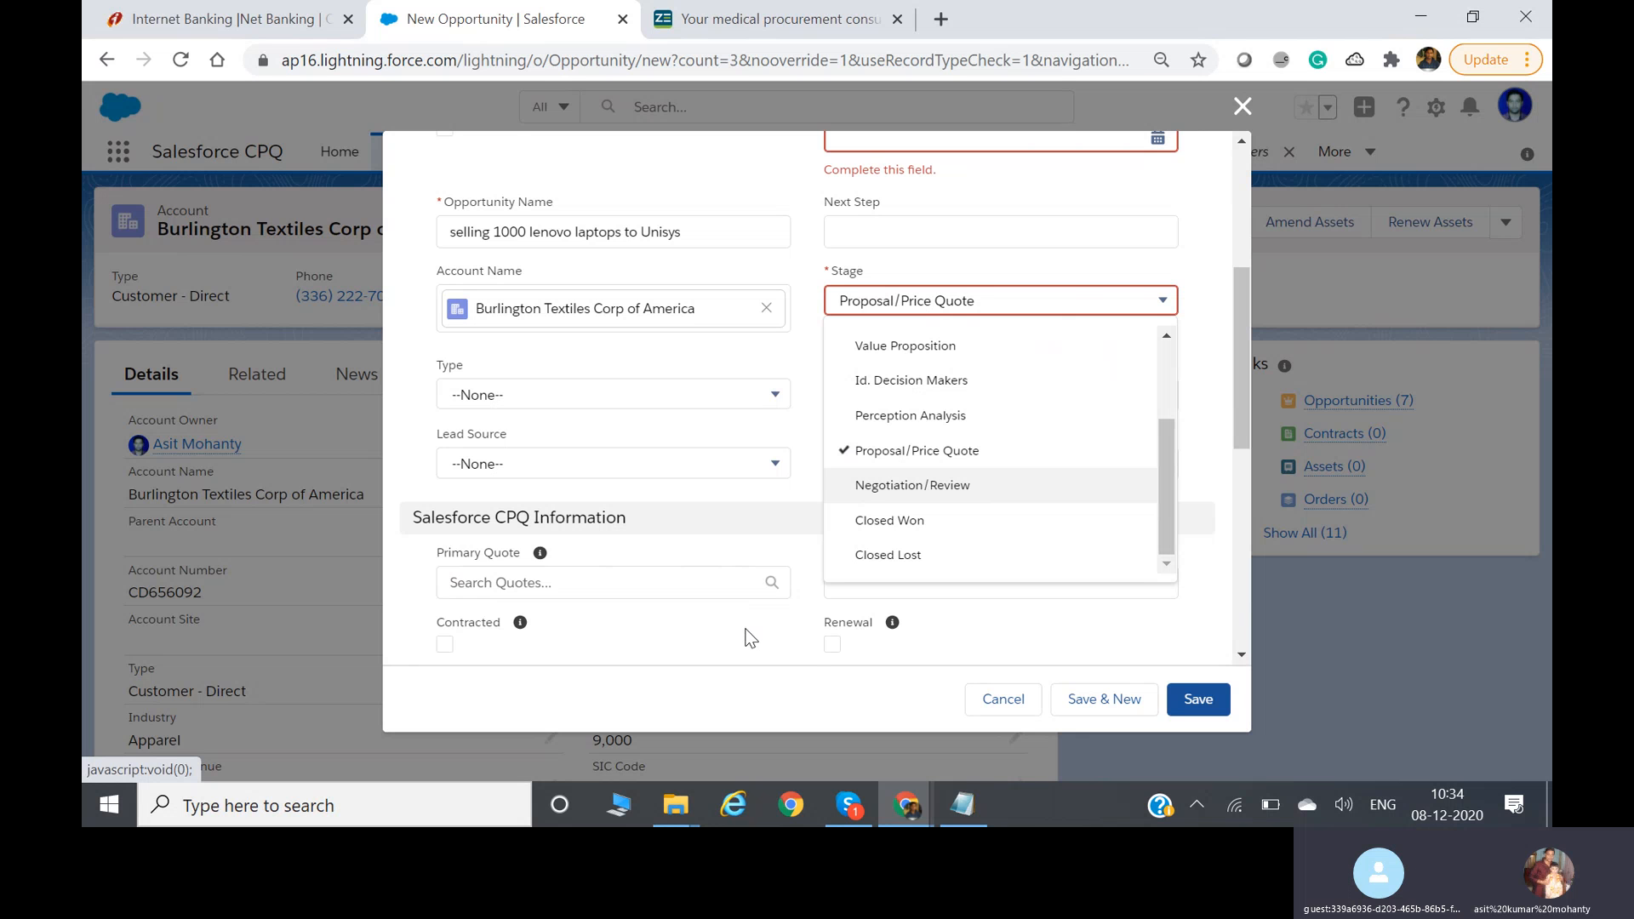
click(1211, 472)
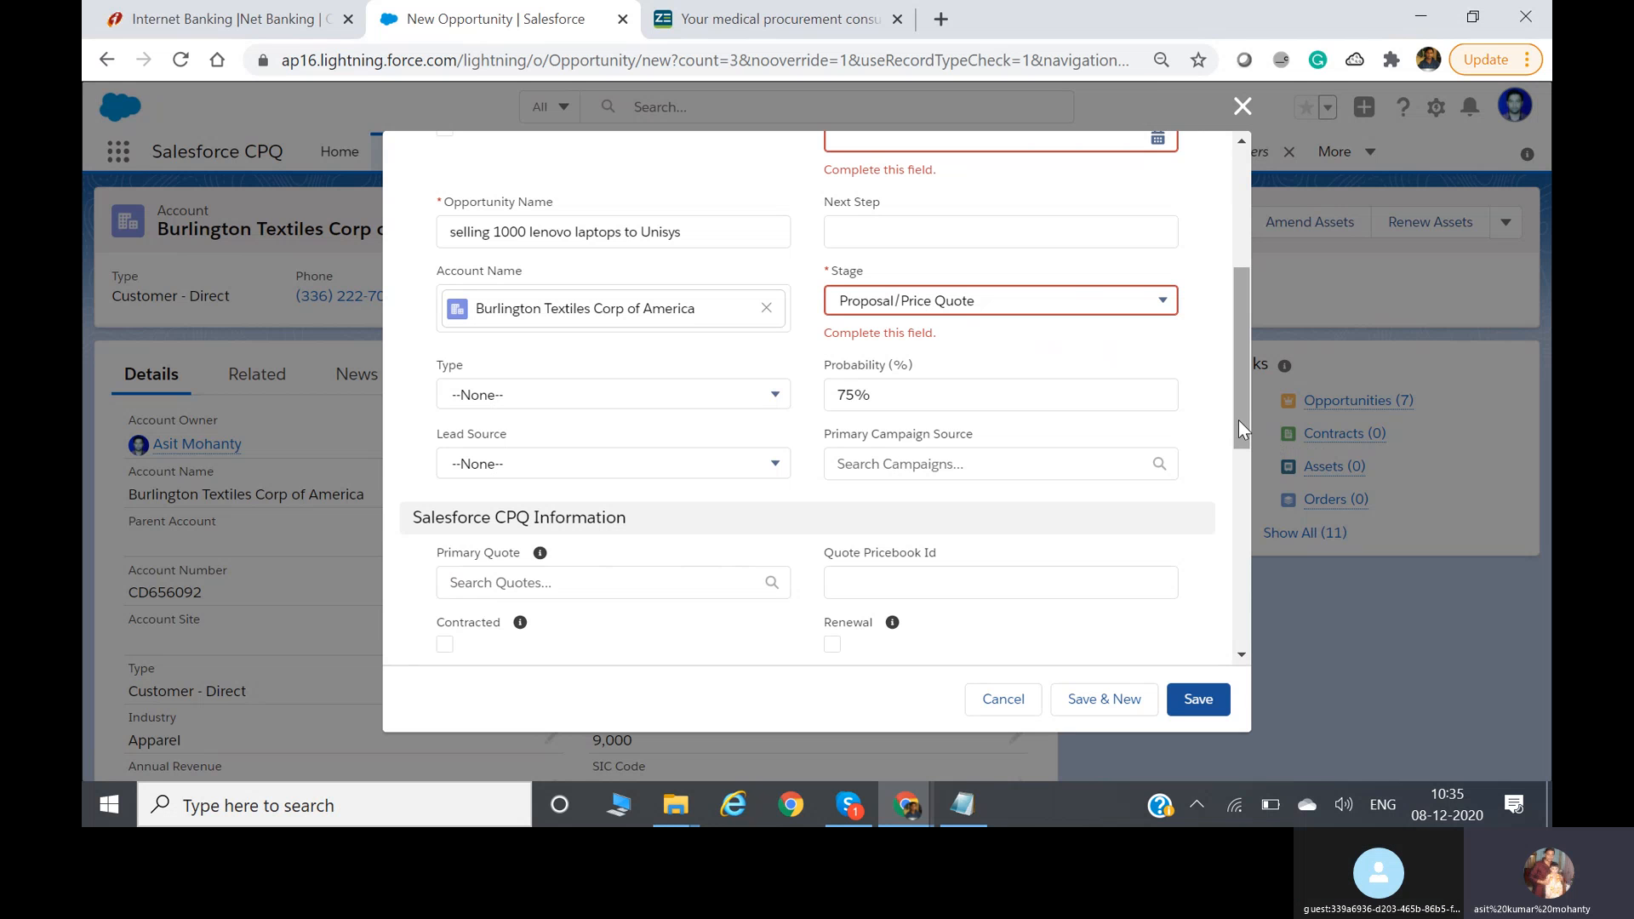
drag(1238, 415, 1243, 277)
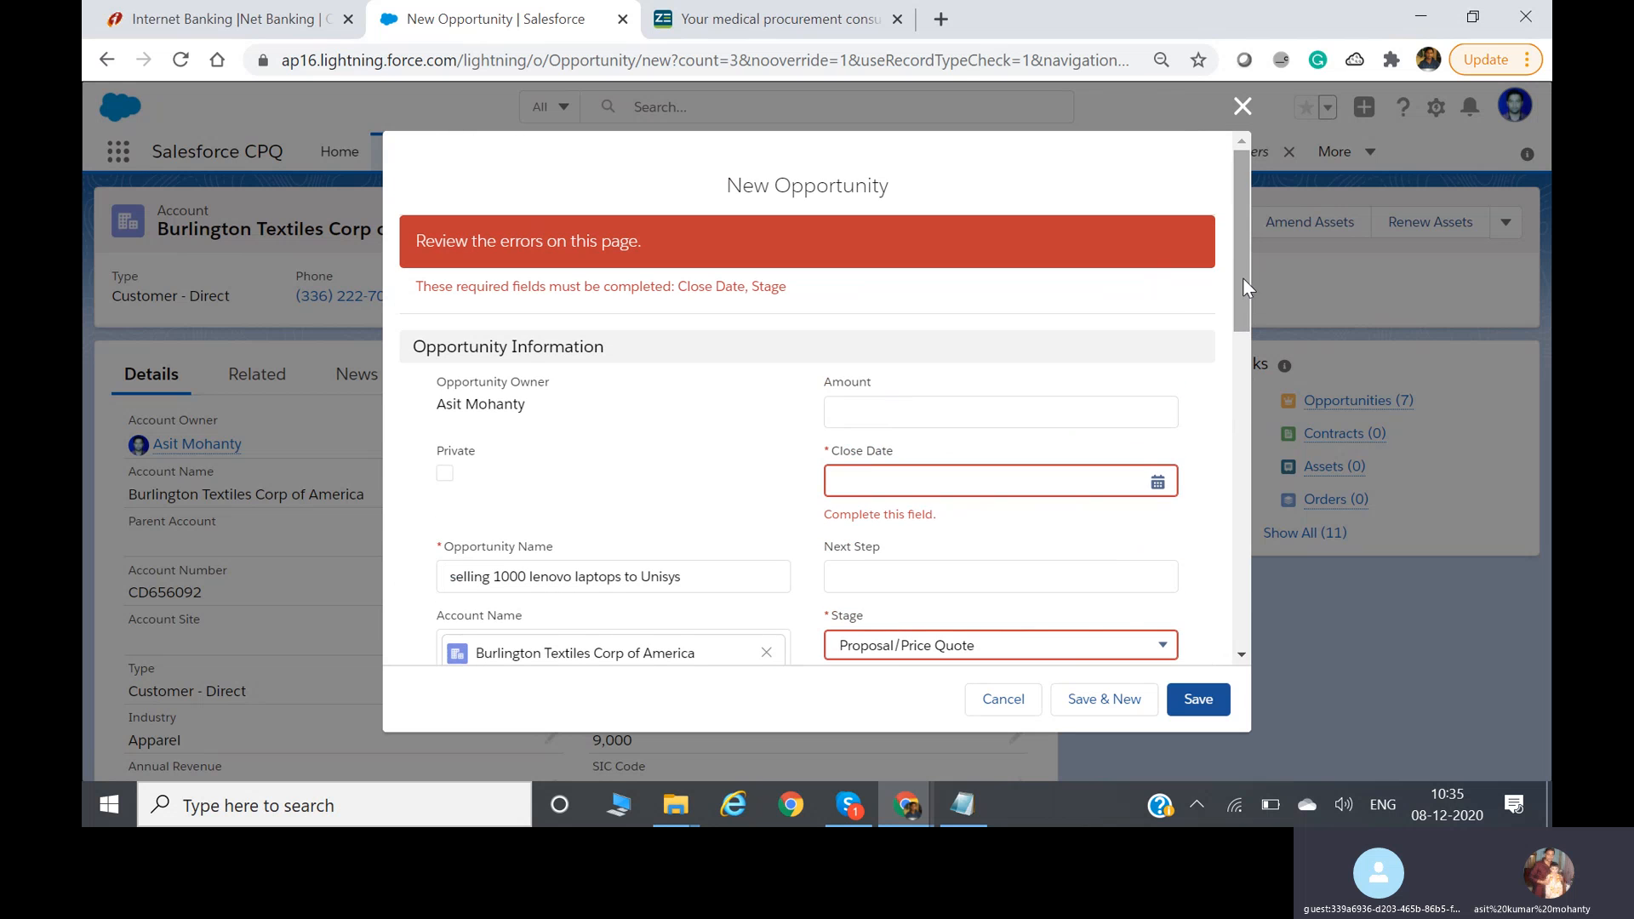
click(1242, 107)
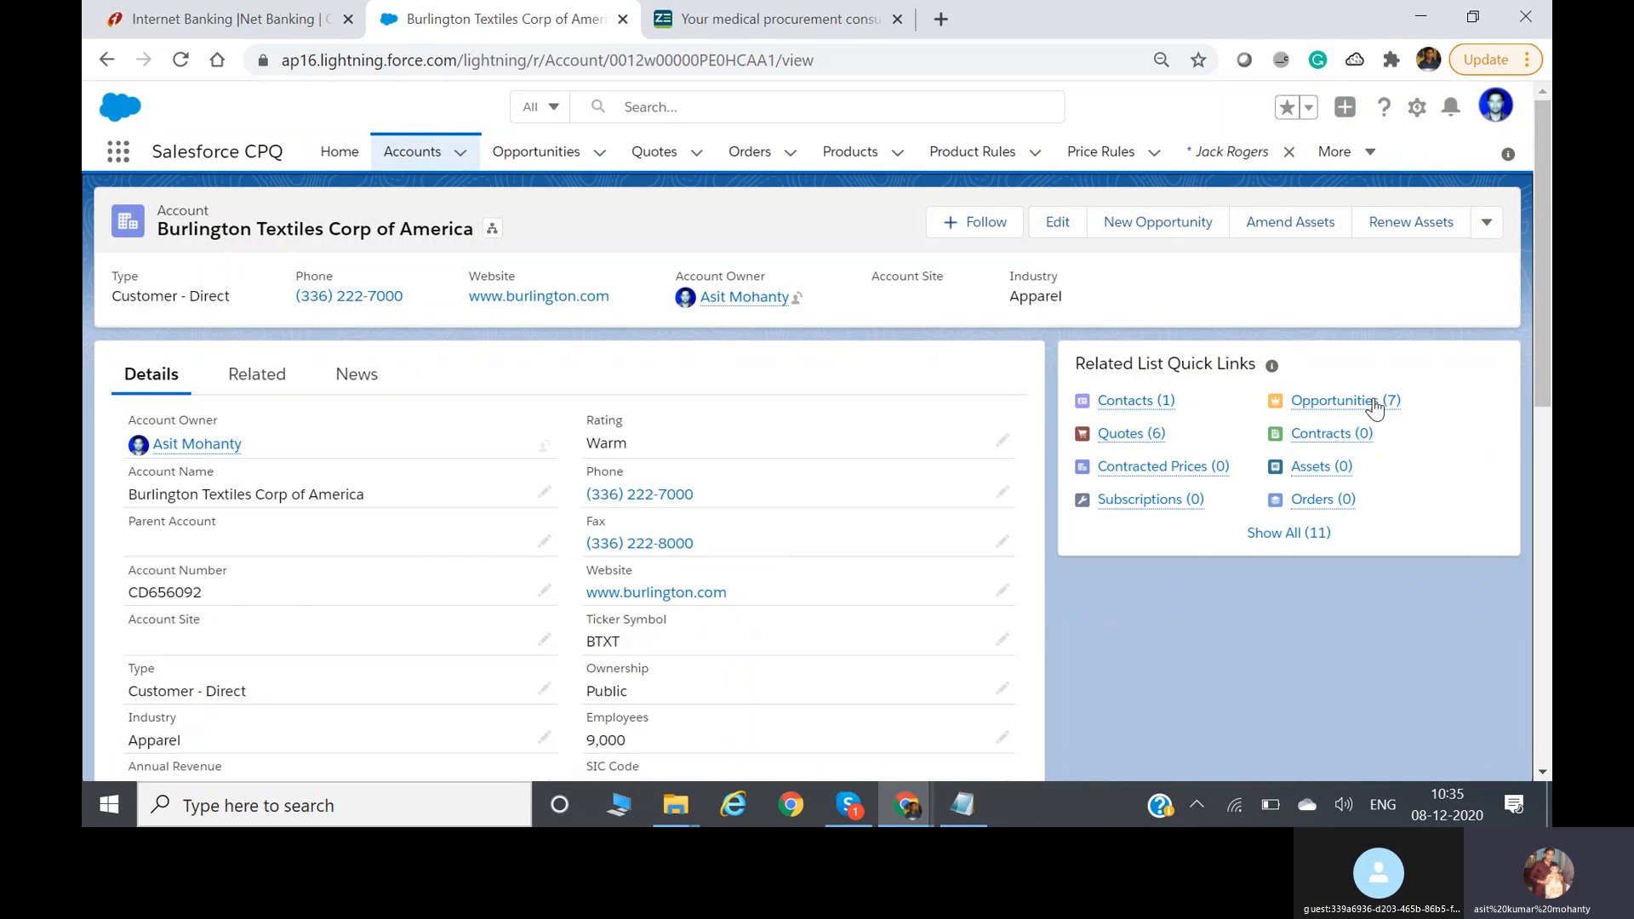
- View the account's full related opportunities list and open the Password Manager Licenses for All Employees opportunity
mouse_move(1375, 407)
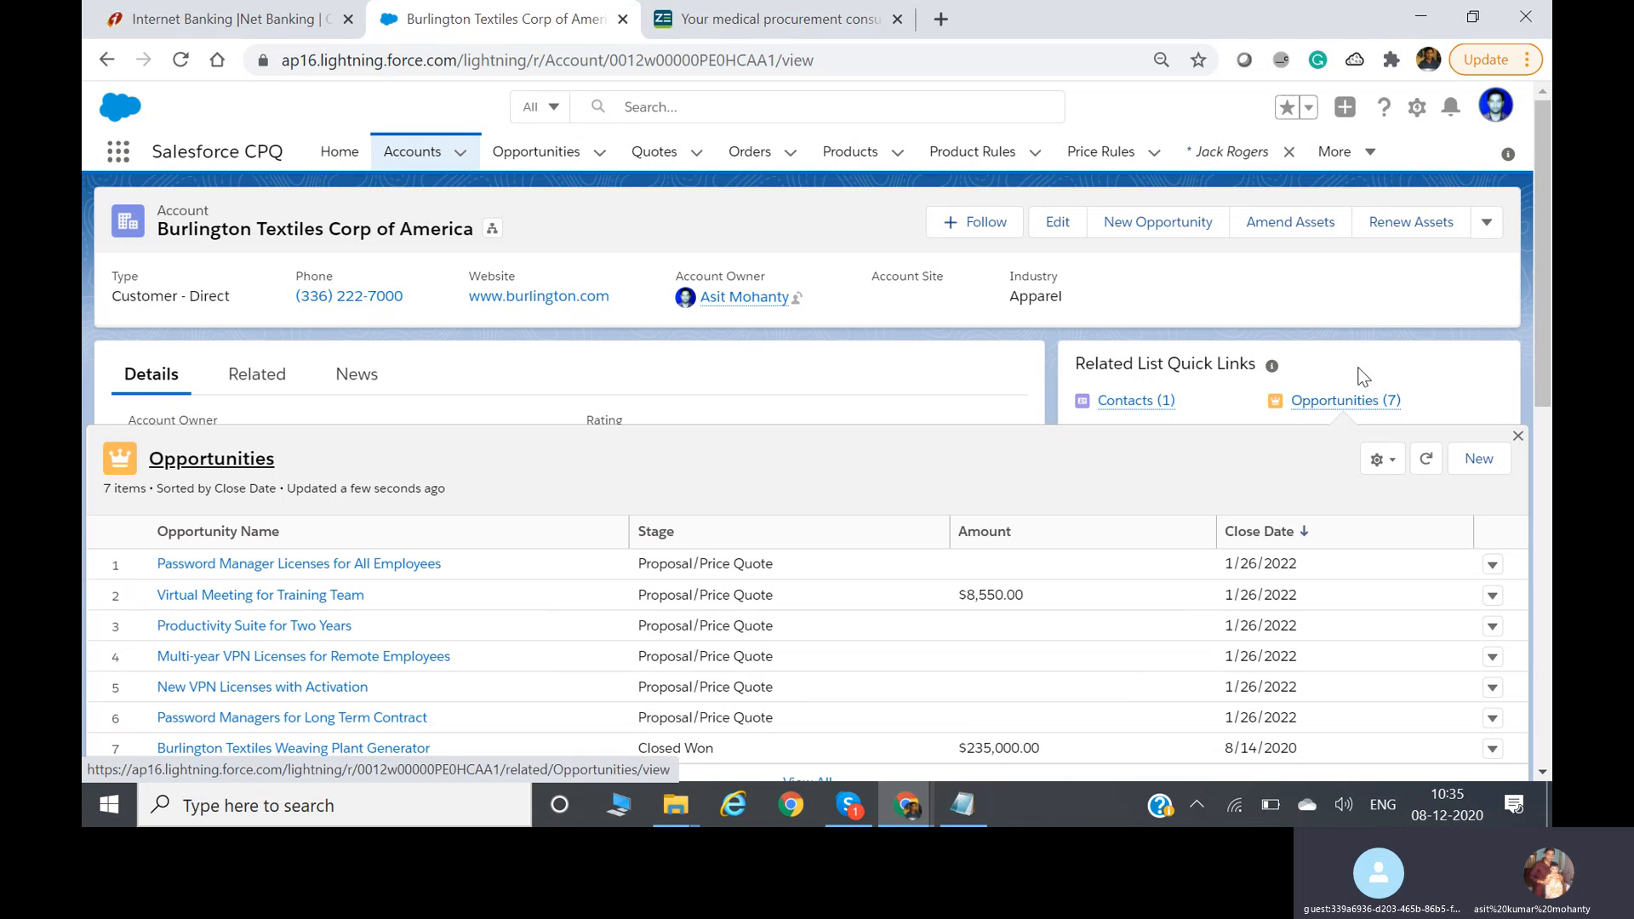
click(1366, 402)
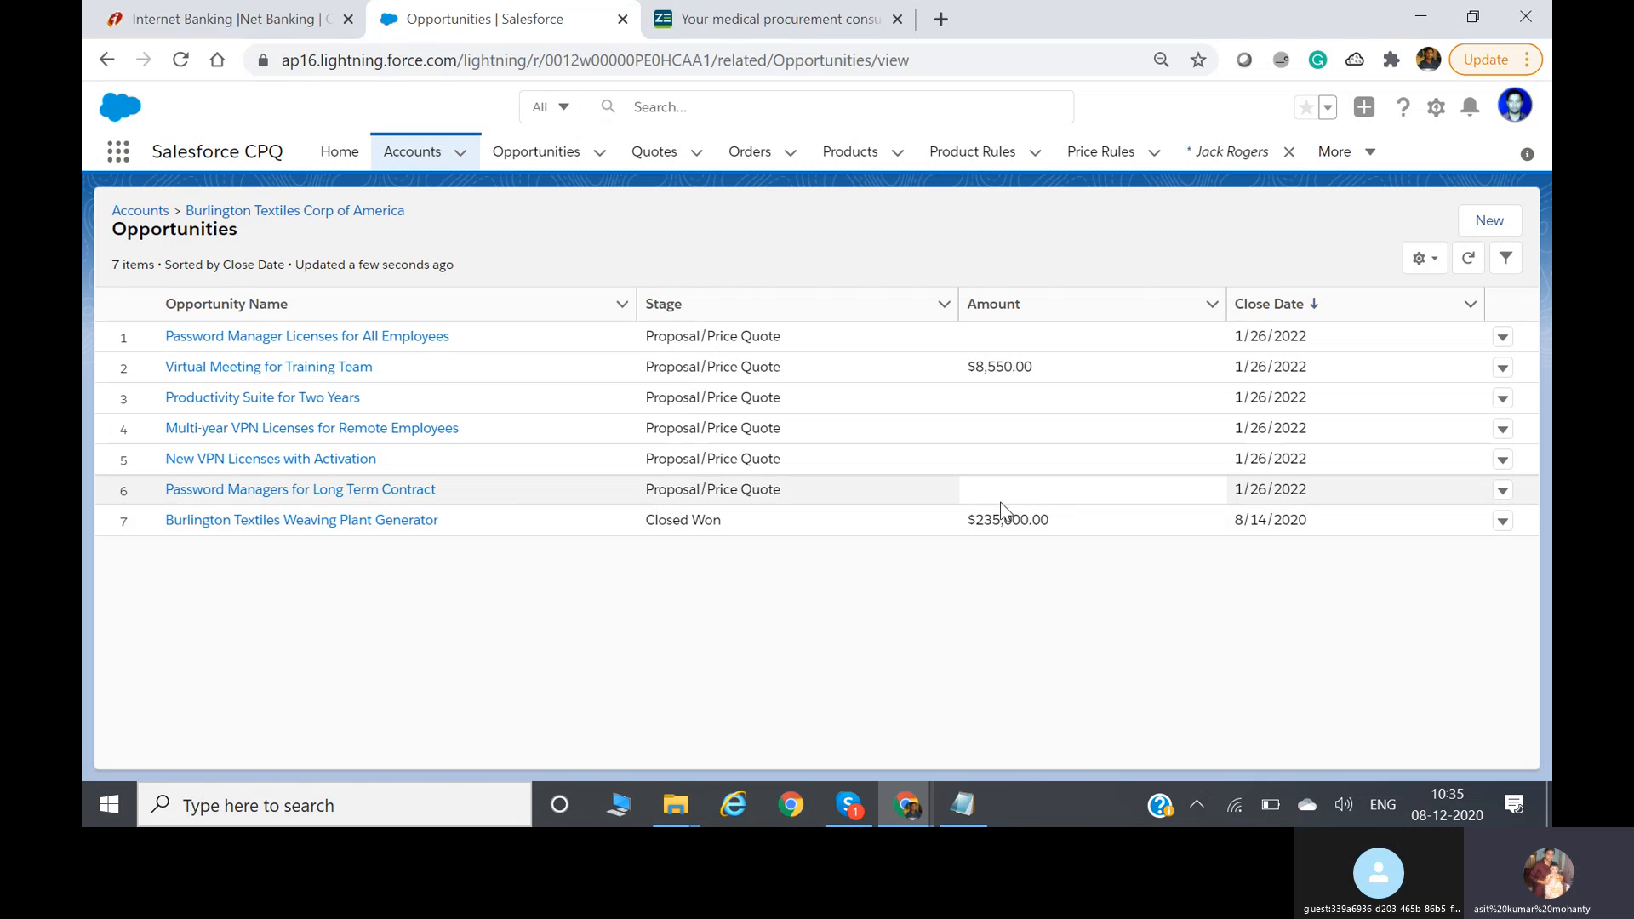
click(391, 338)
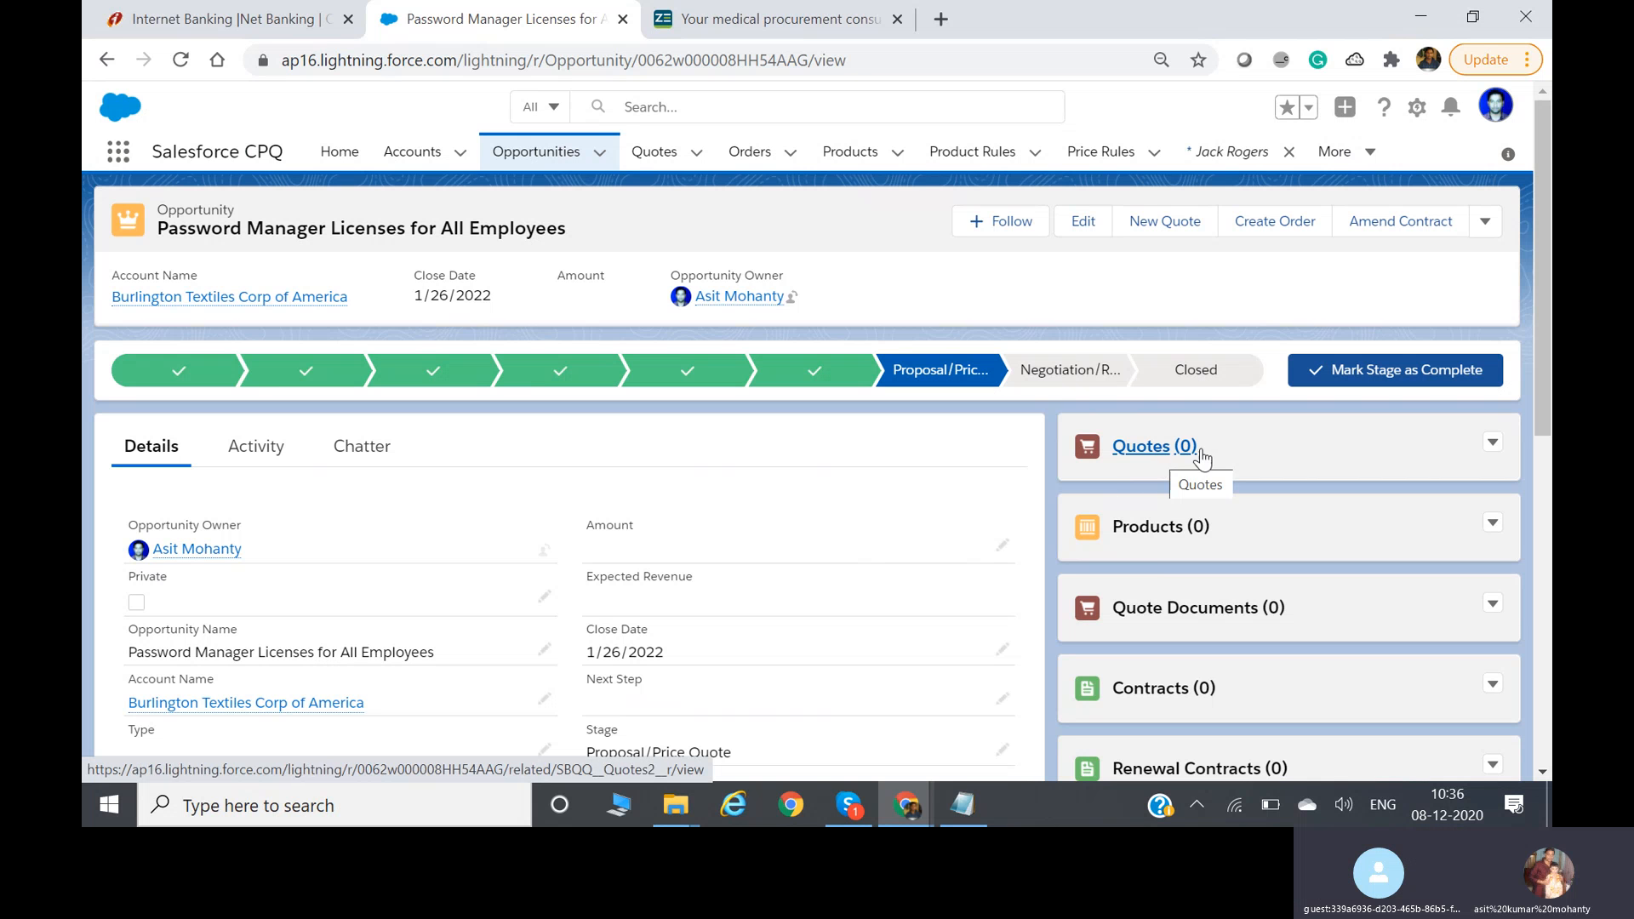
- Start a new quote from the opportunity's related quotes and examine its Contract Information, Billing Information, Pricing Defaults and Quote Options sections
click(1491, 444)
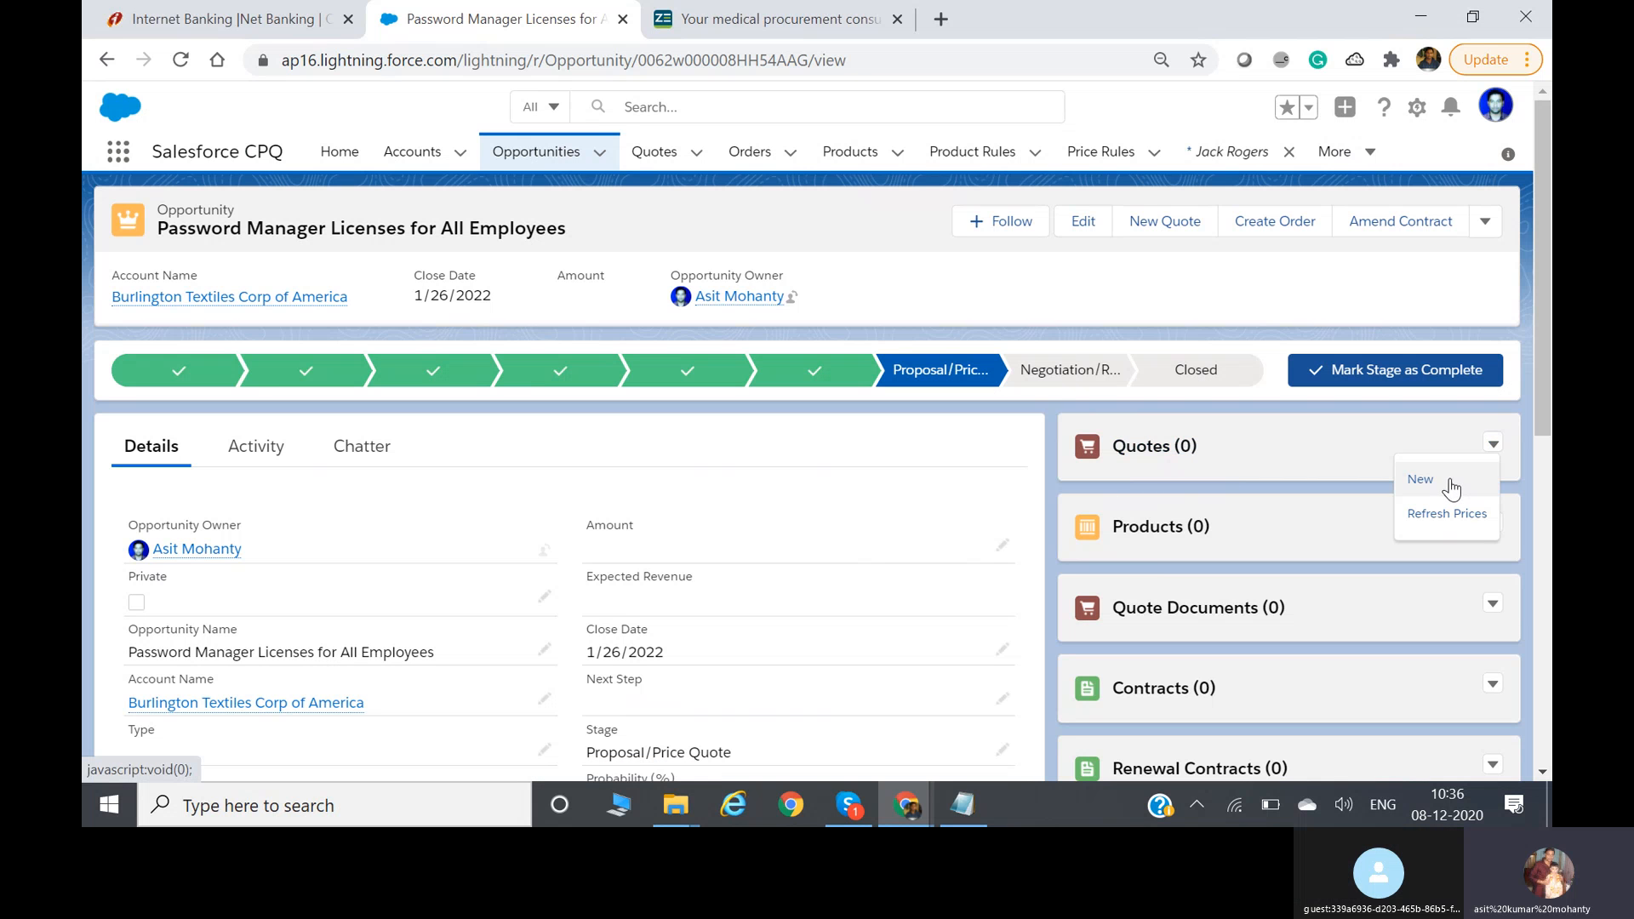
click(1446, 482)
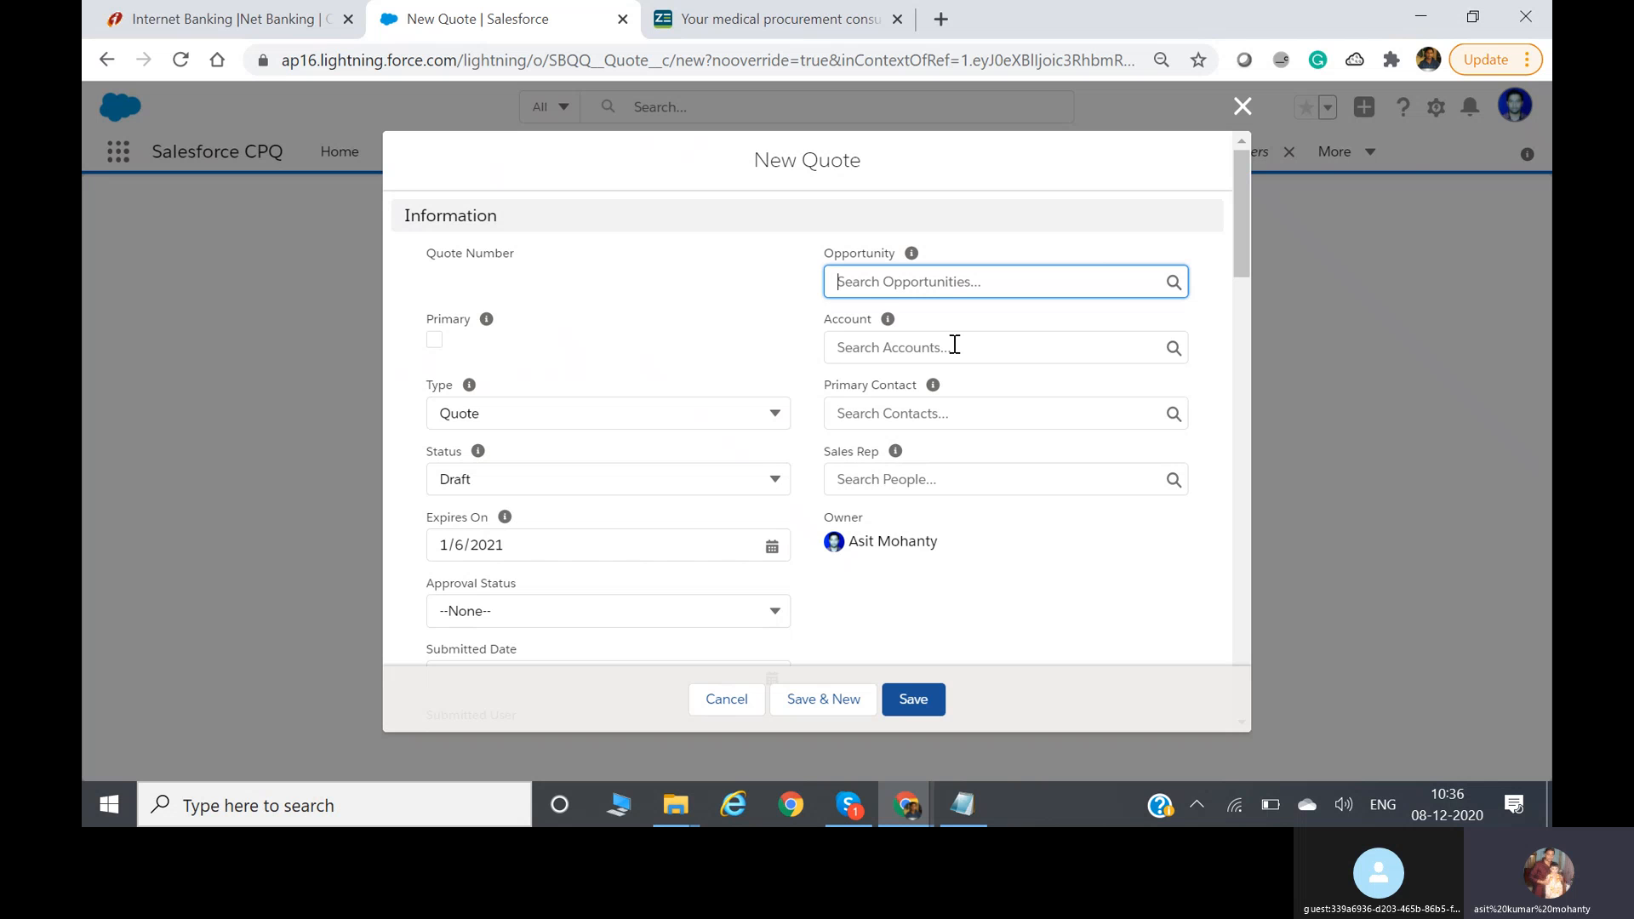
scroll(679, 392, down, 13)
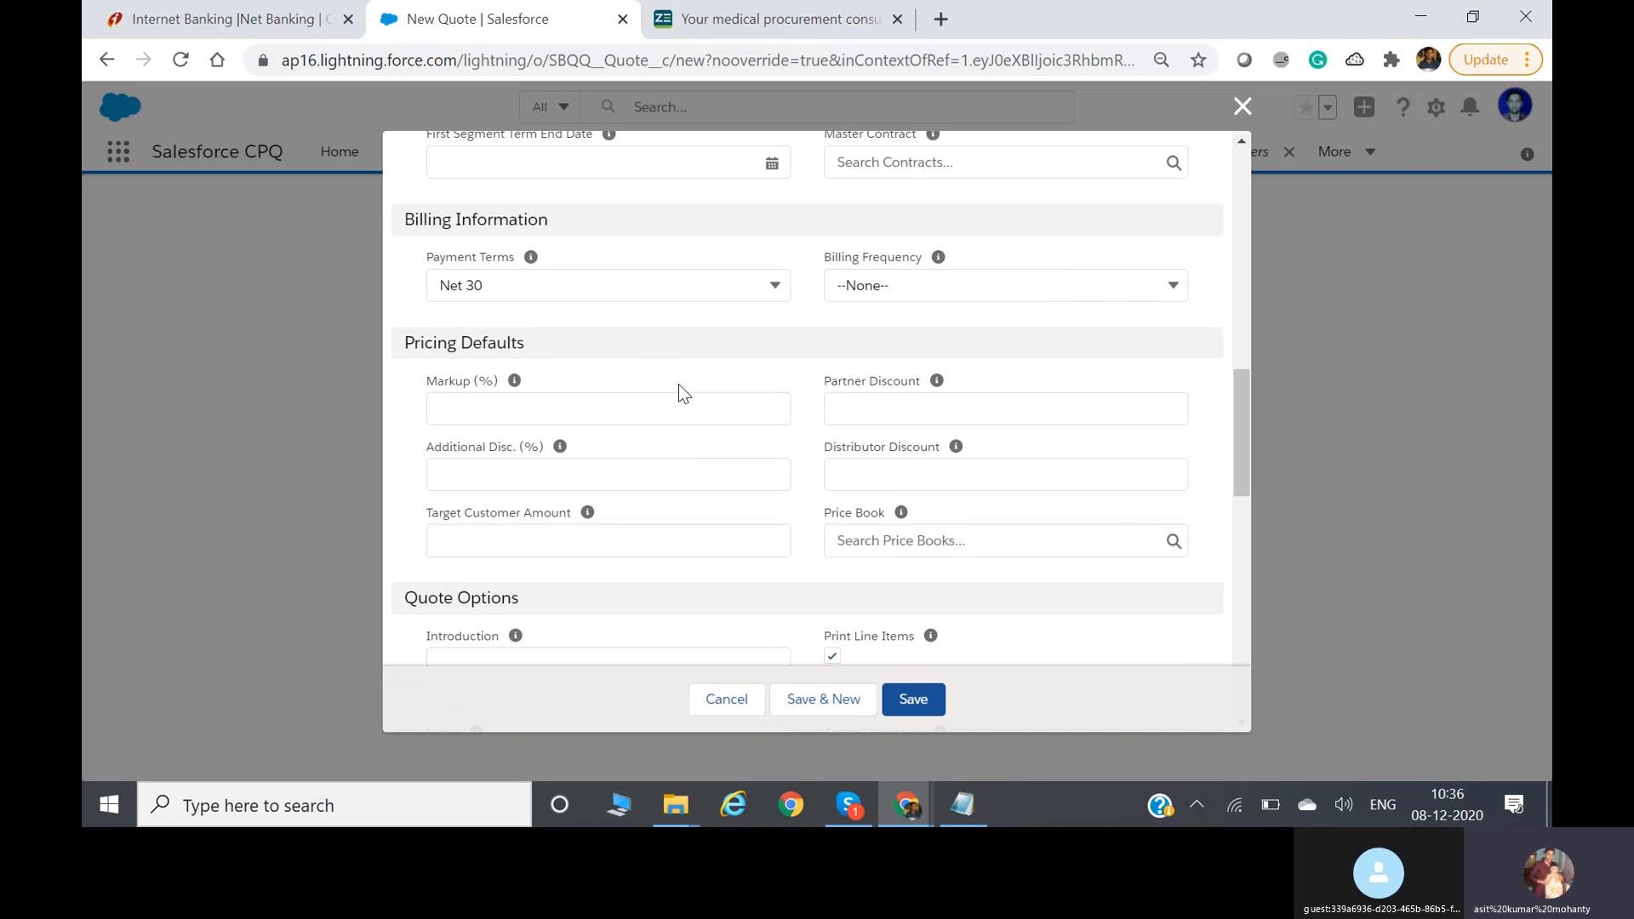
scroll(678, 385, down, 1)
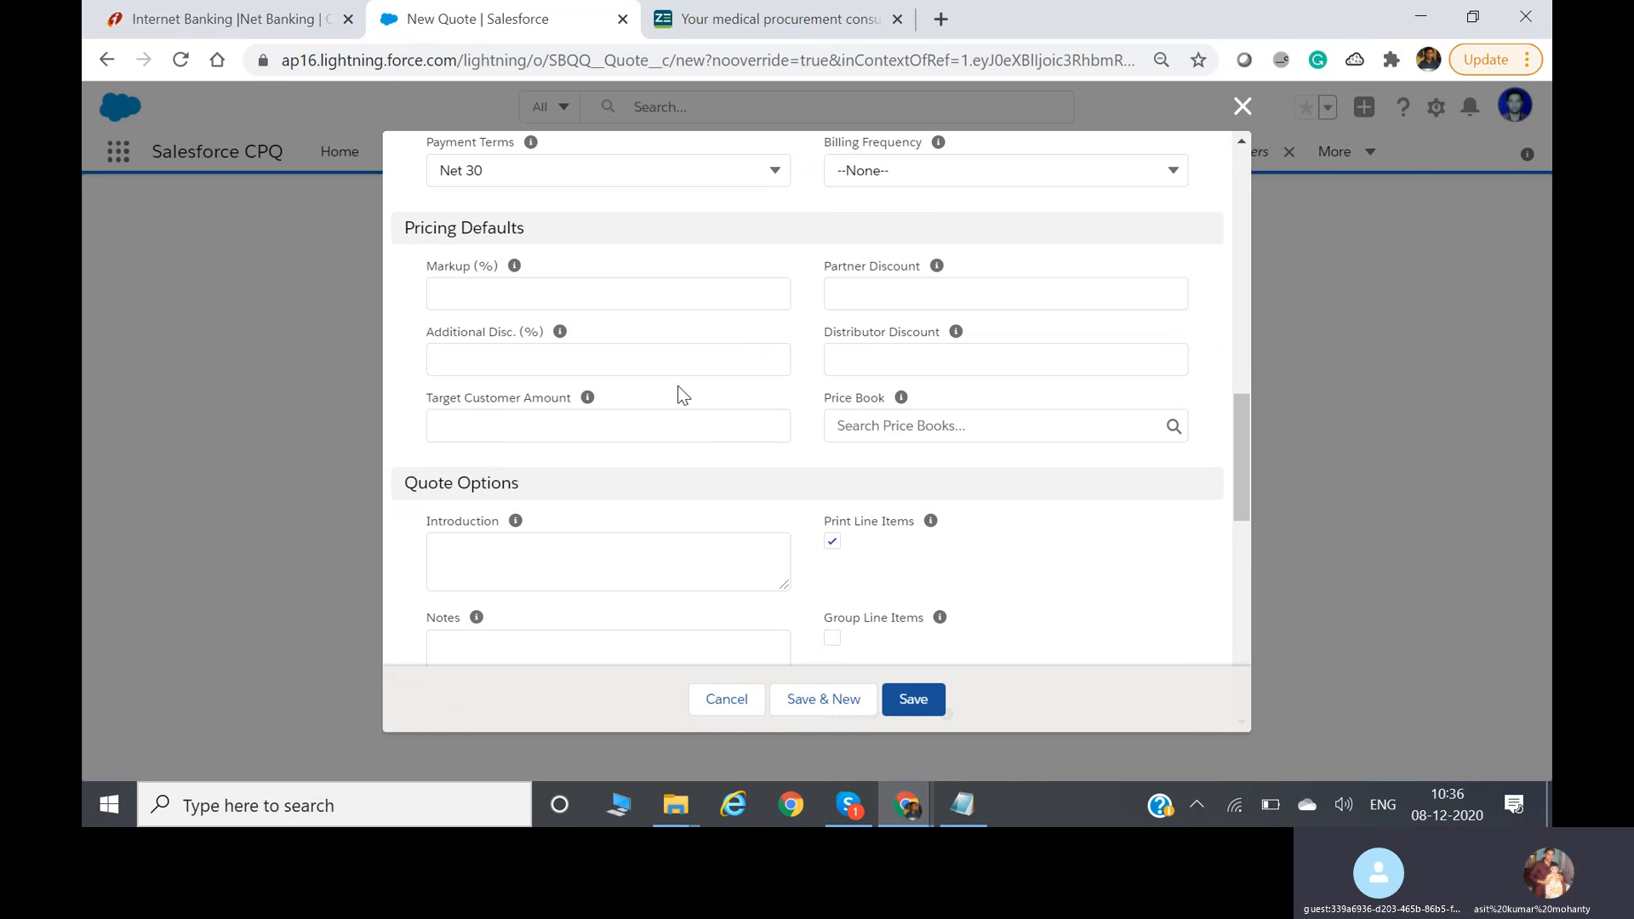
scroll(677, 385, up, 5)
scroll(680, 394, up, 1)
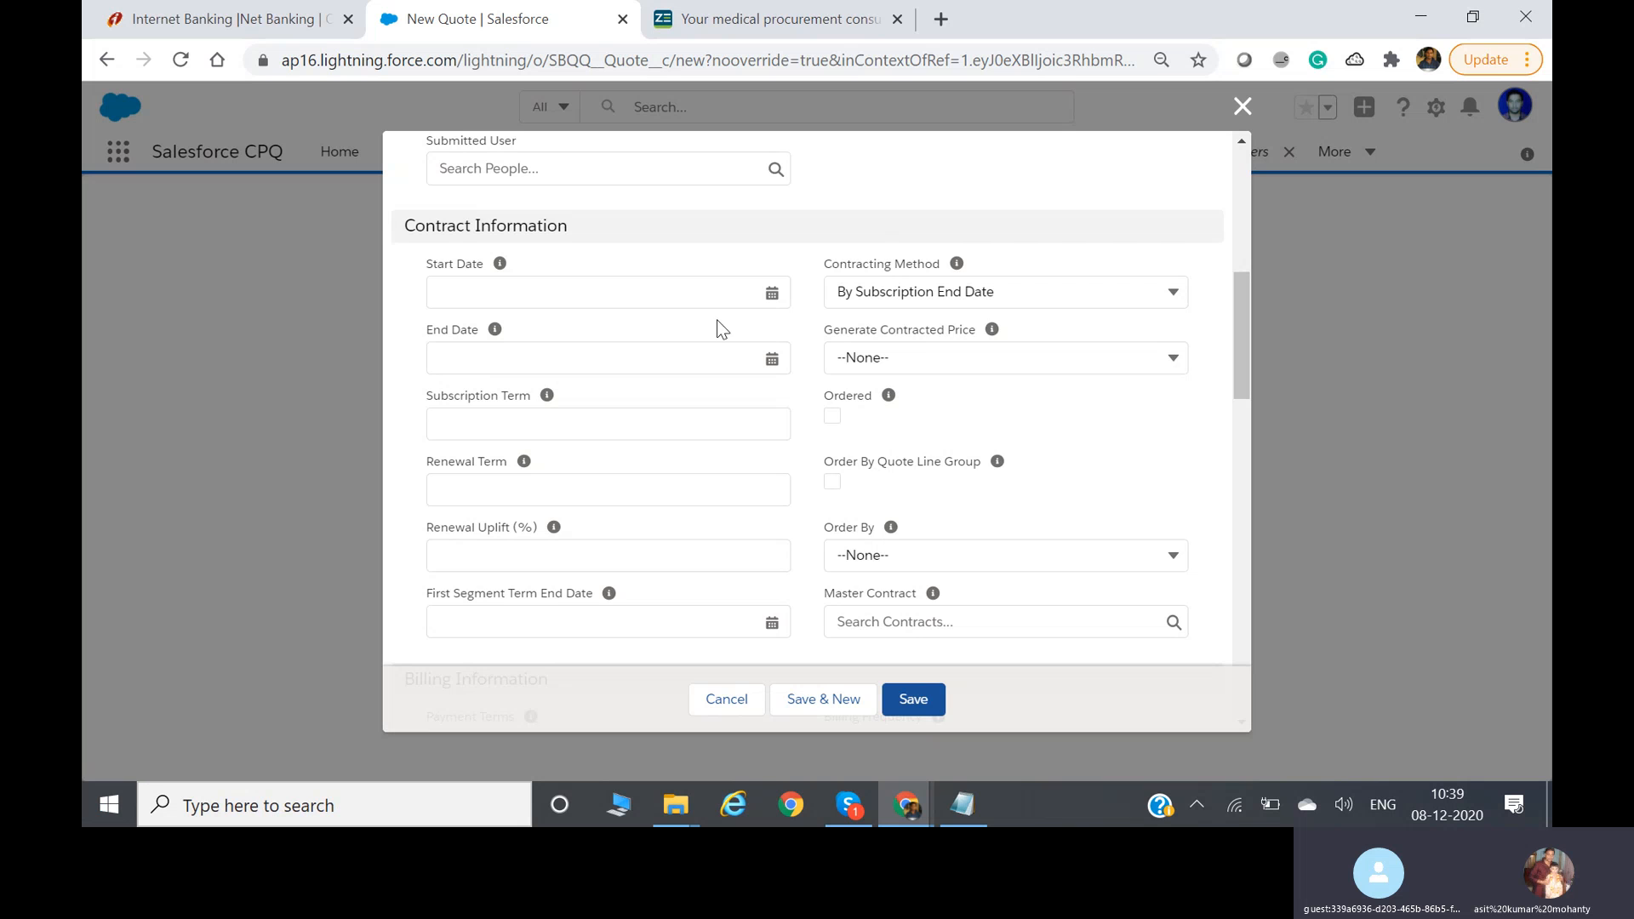
scroll(706, 335, up, 7)
scroll(722, 415, down, 5)
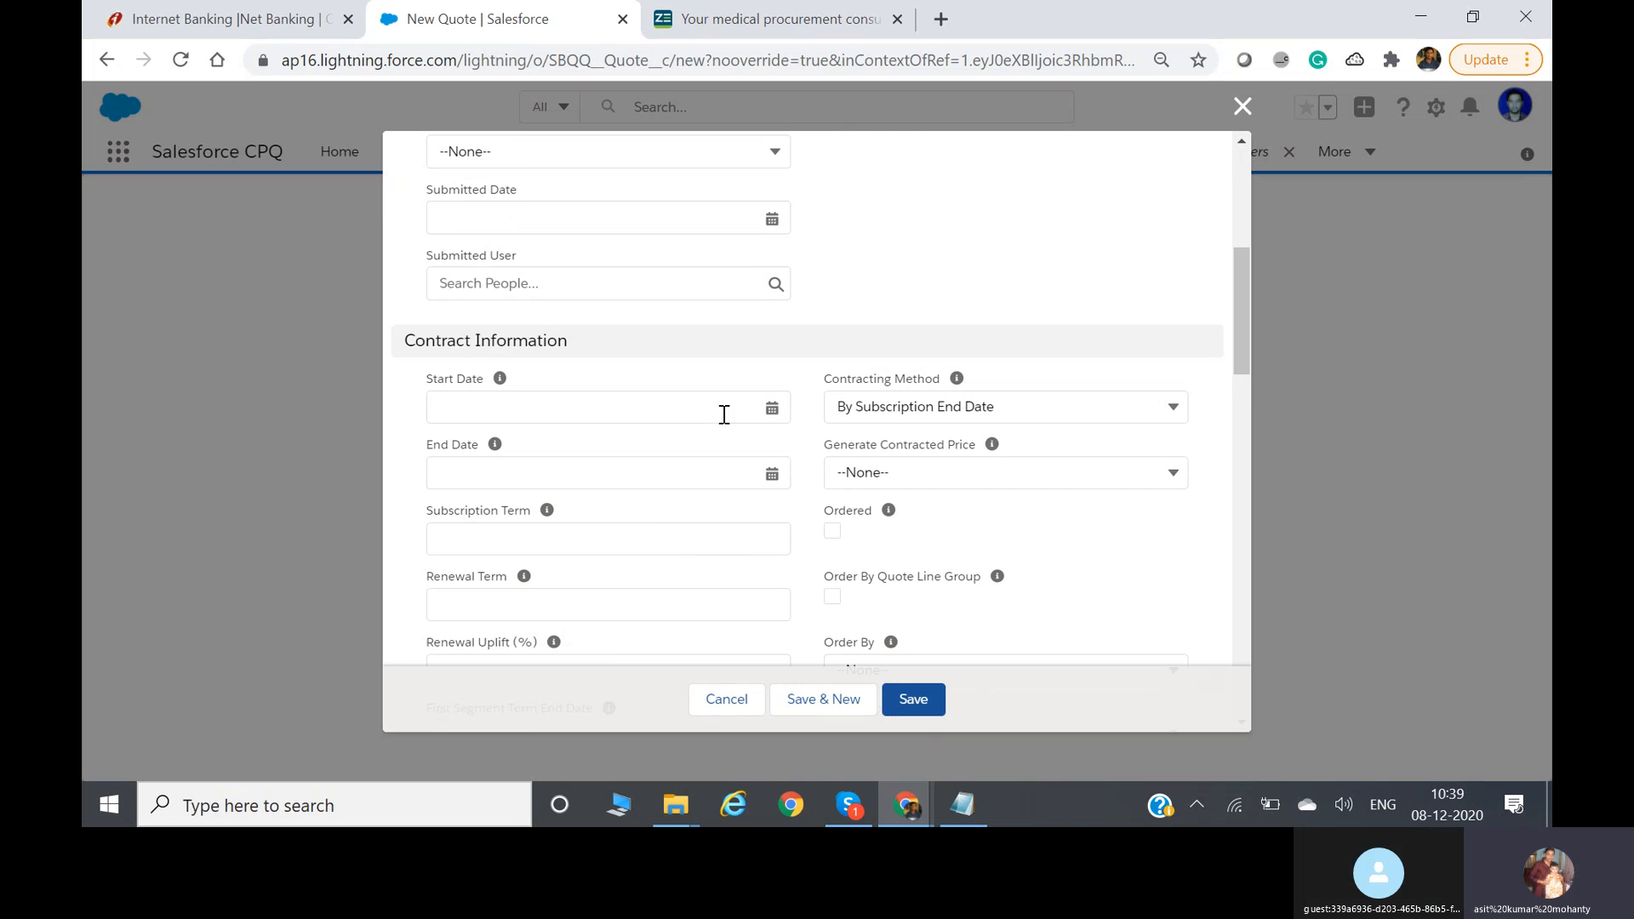
scroll(724, 413, down, 6)
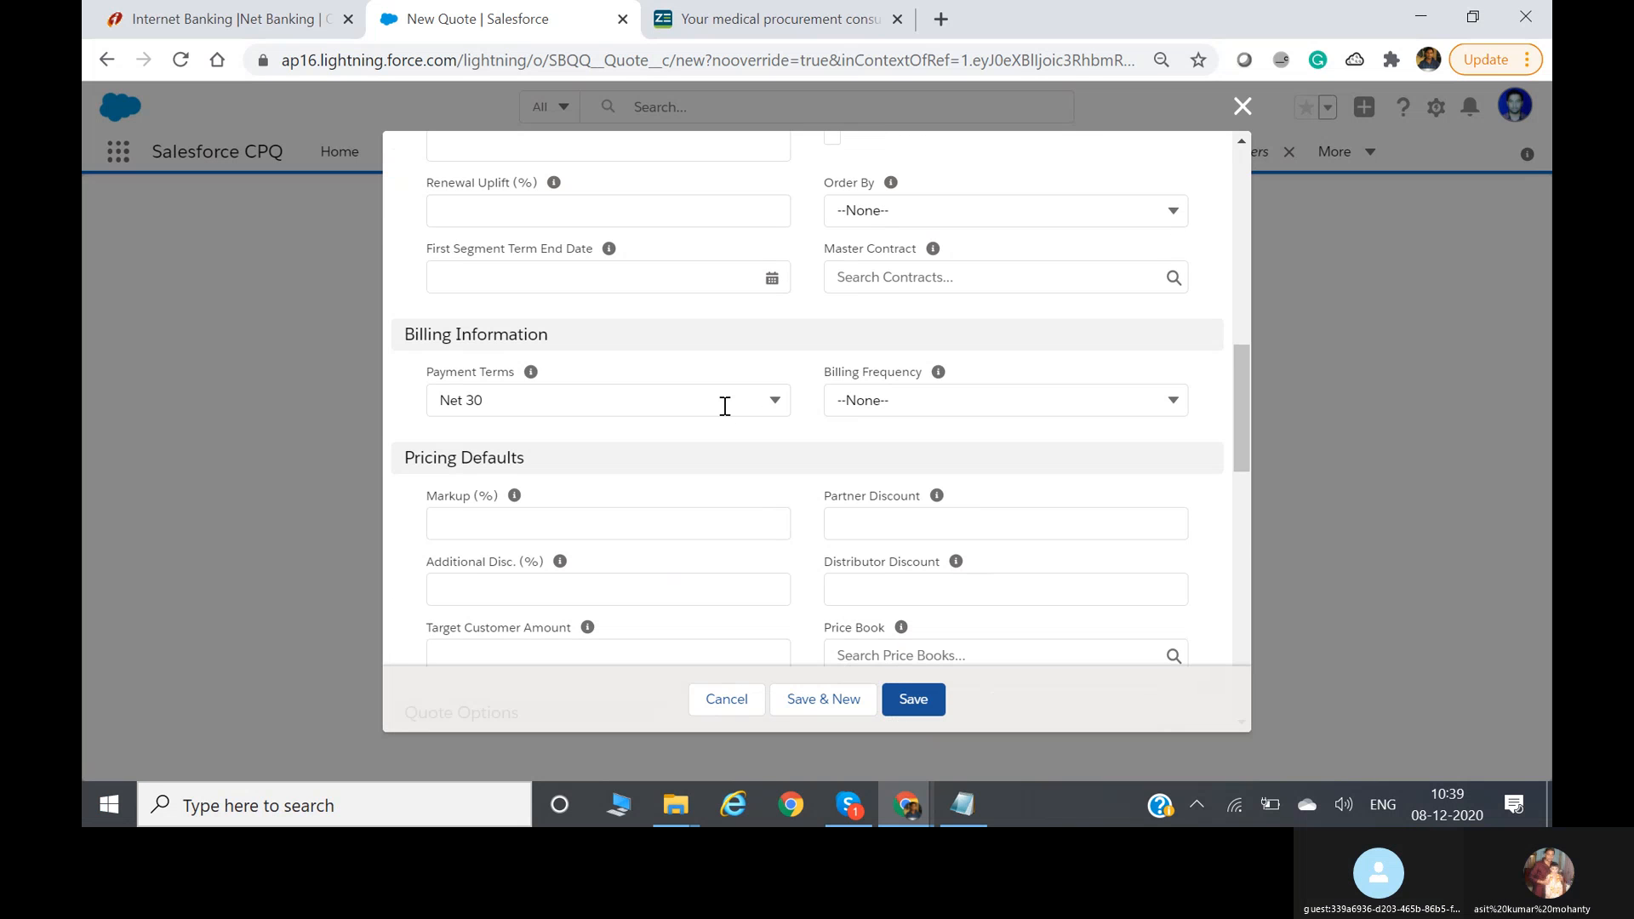
scroll(725, 406, down, 3)
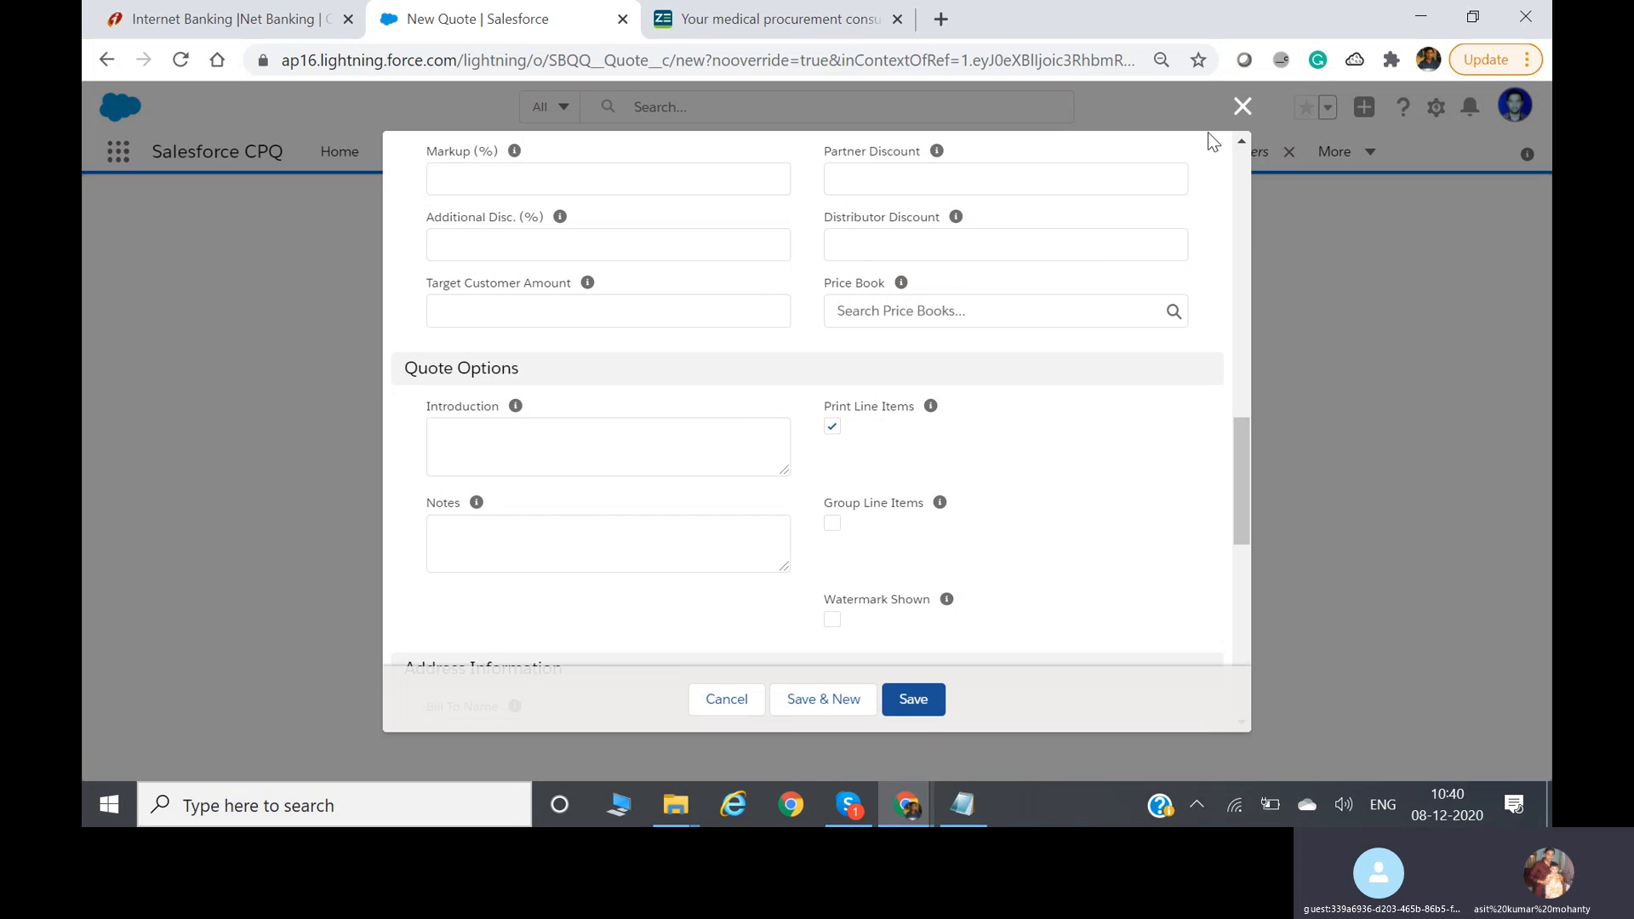
- Close the new quote form without saving and return to the Password Manager Licenses for All Employees opportunity
click(1241, 107)
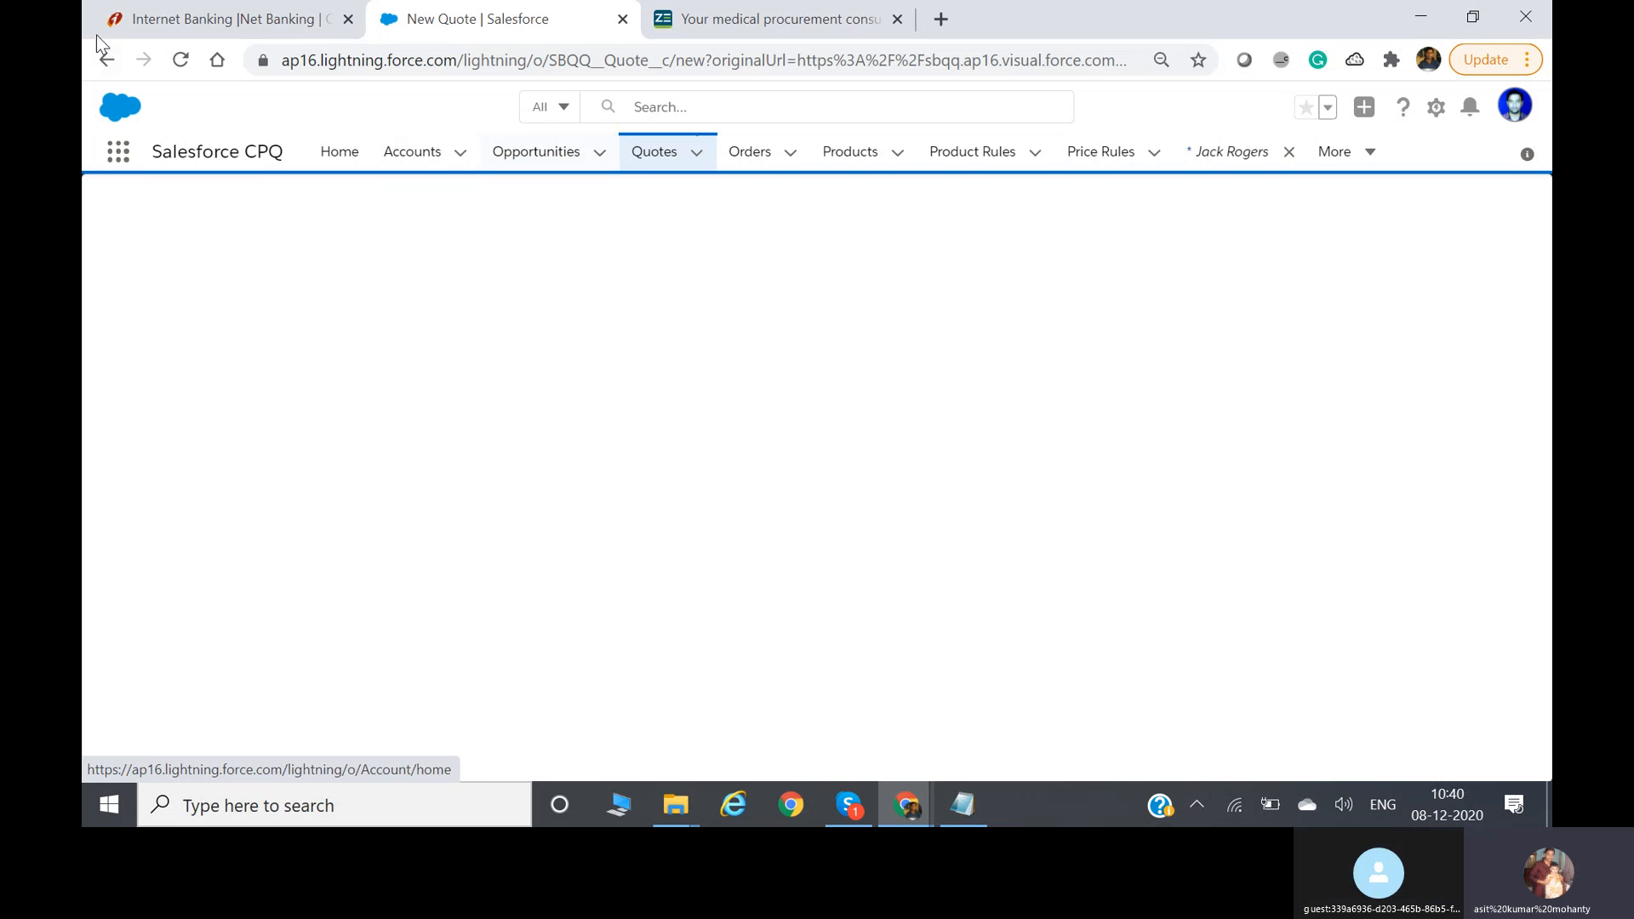
click(108, 64)
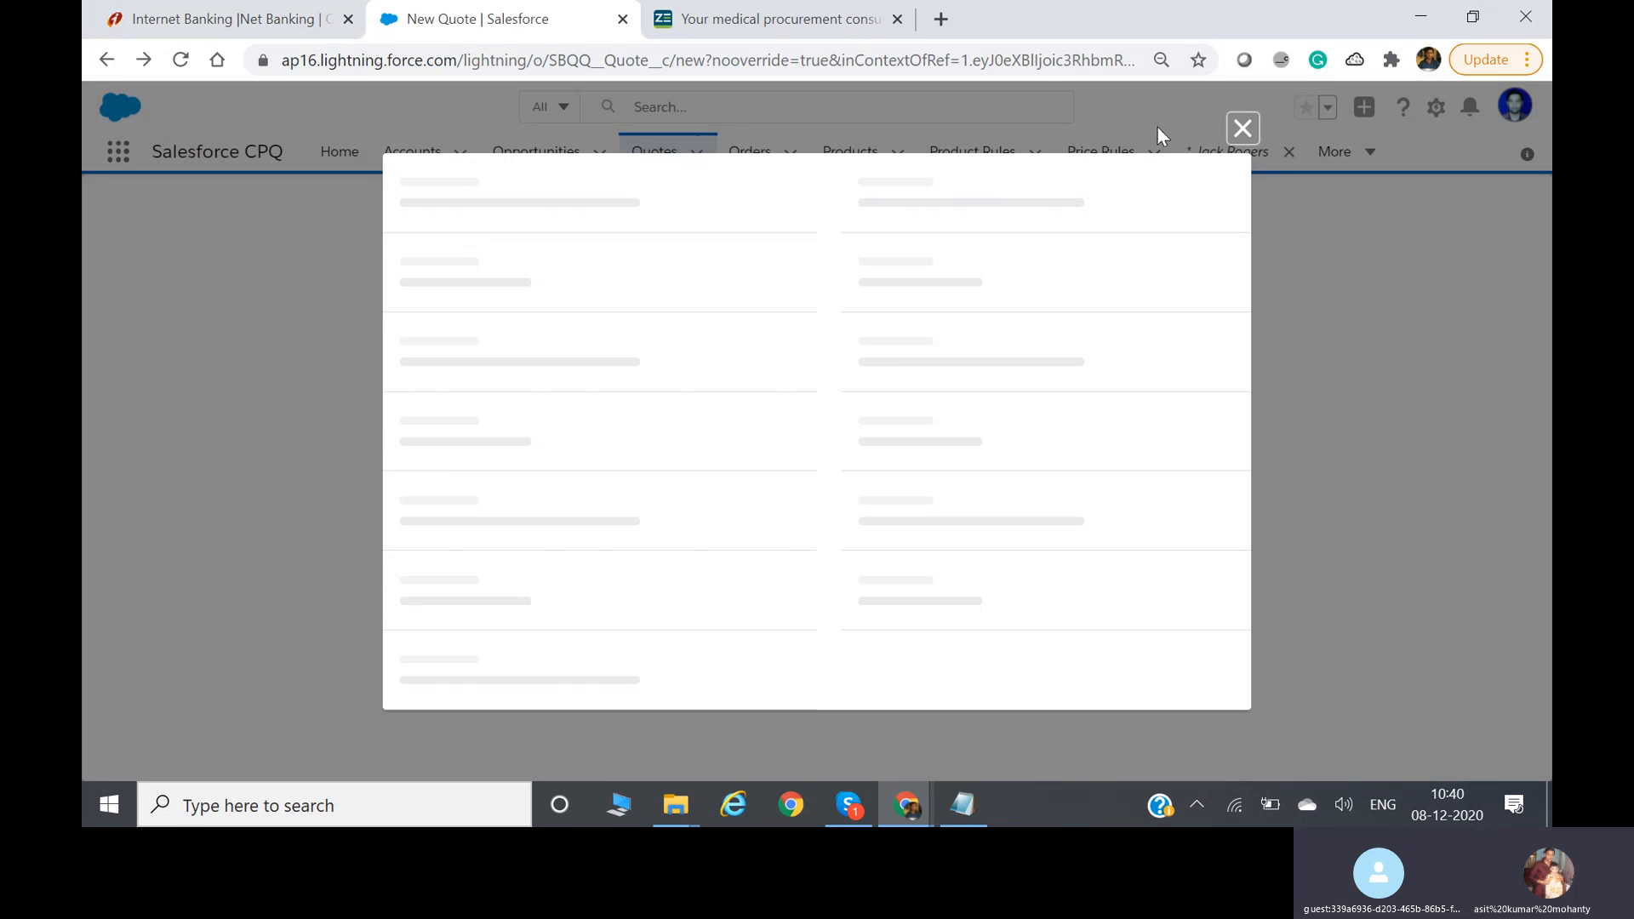
click(1241, 107)
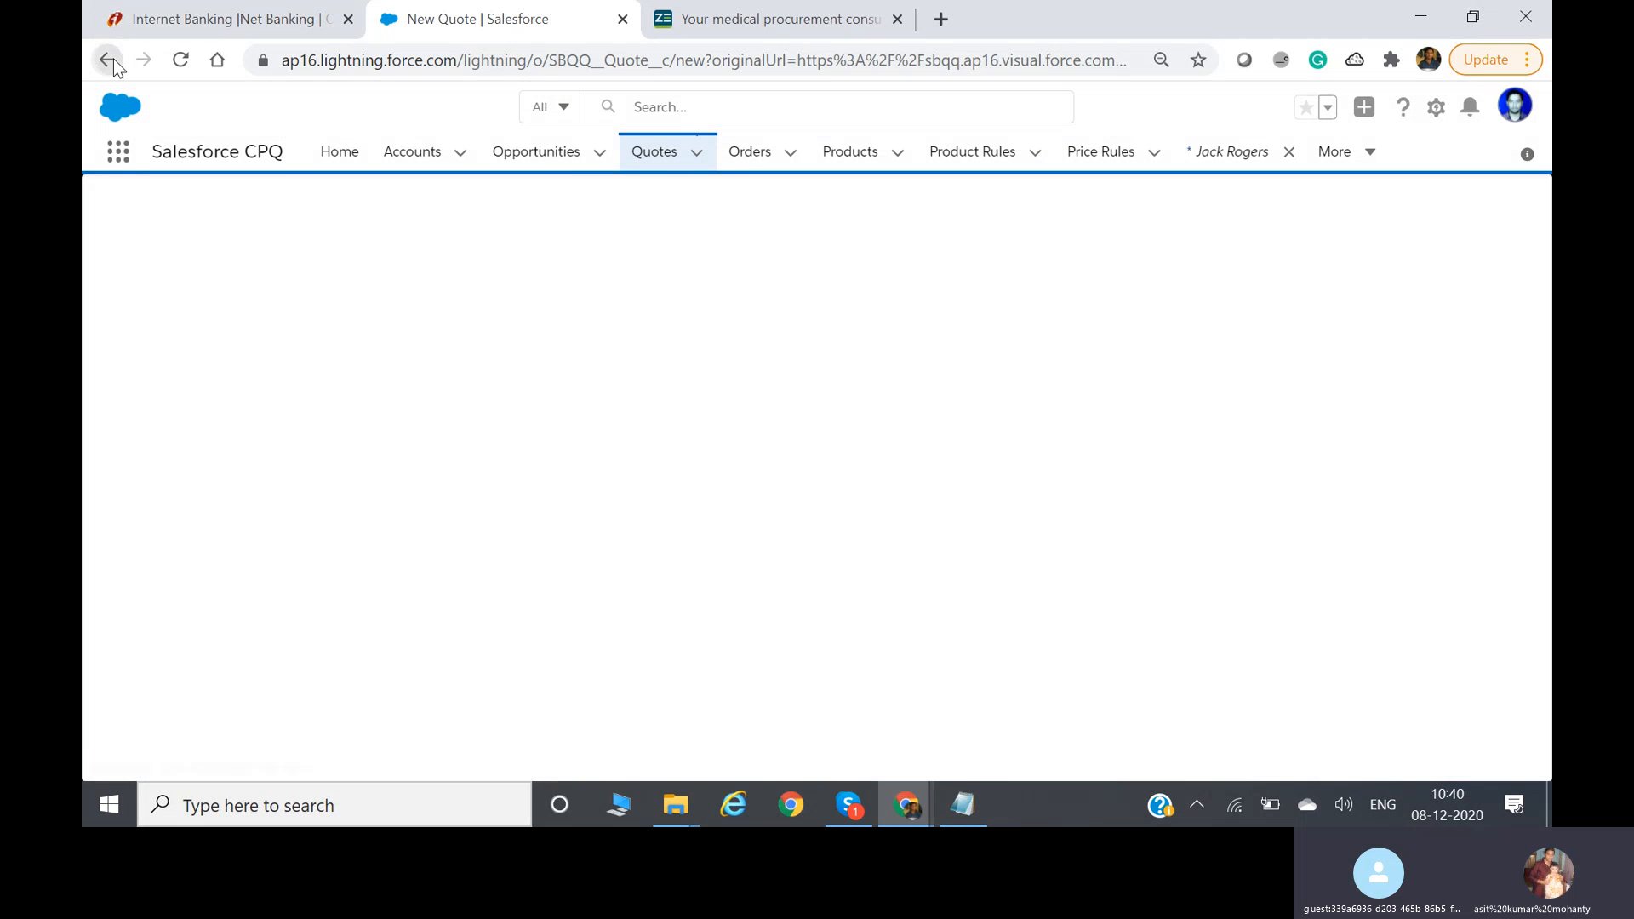
click(108, 61)
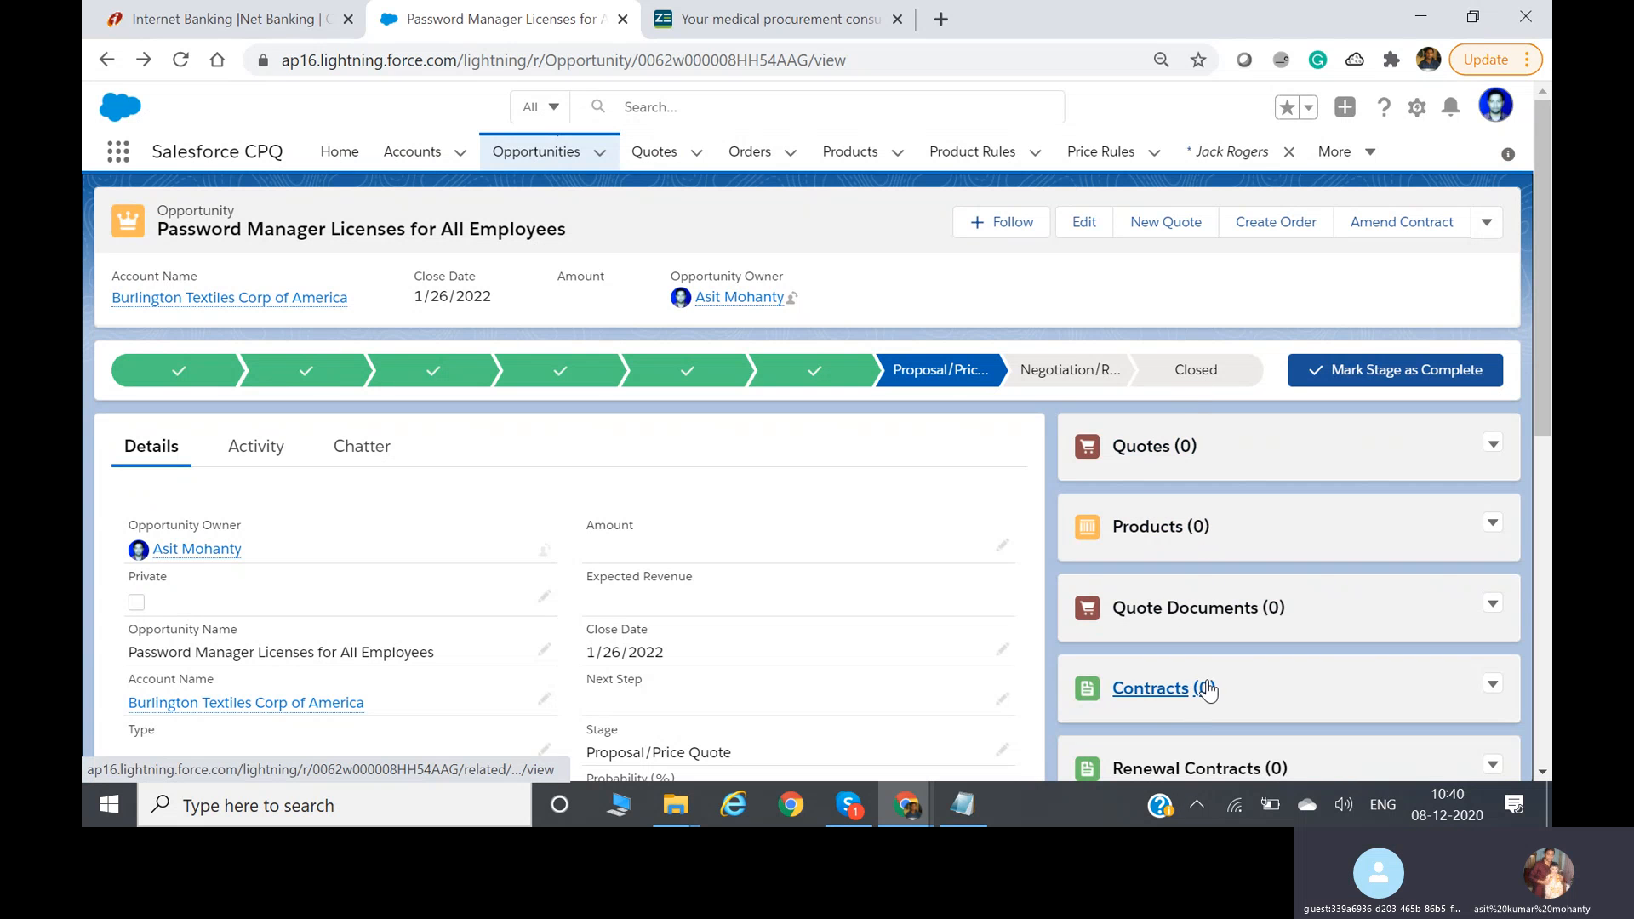
scroll(1187, 668, down, 1)
scroll(1187, 669, up, 1)
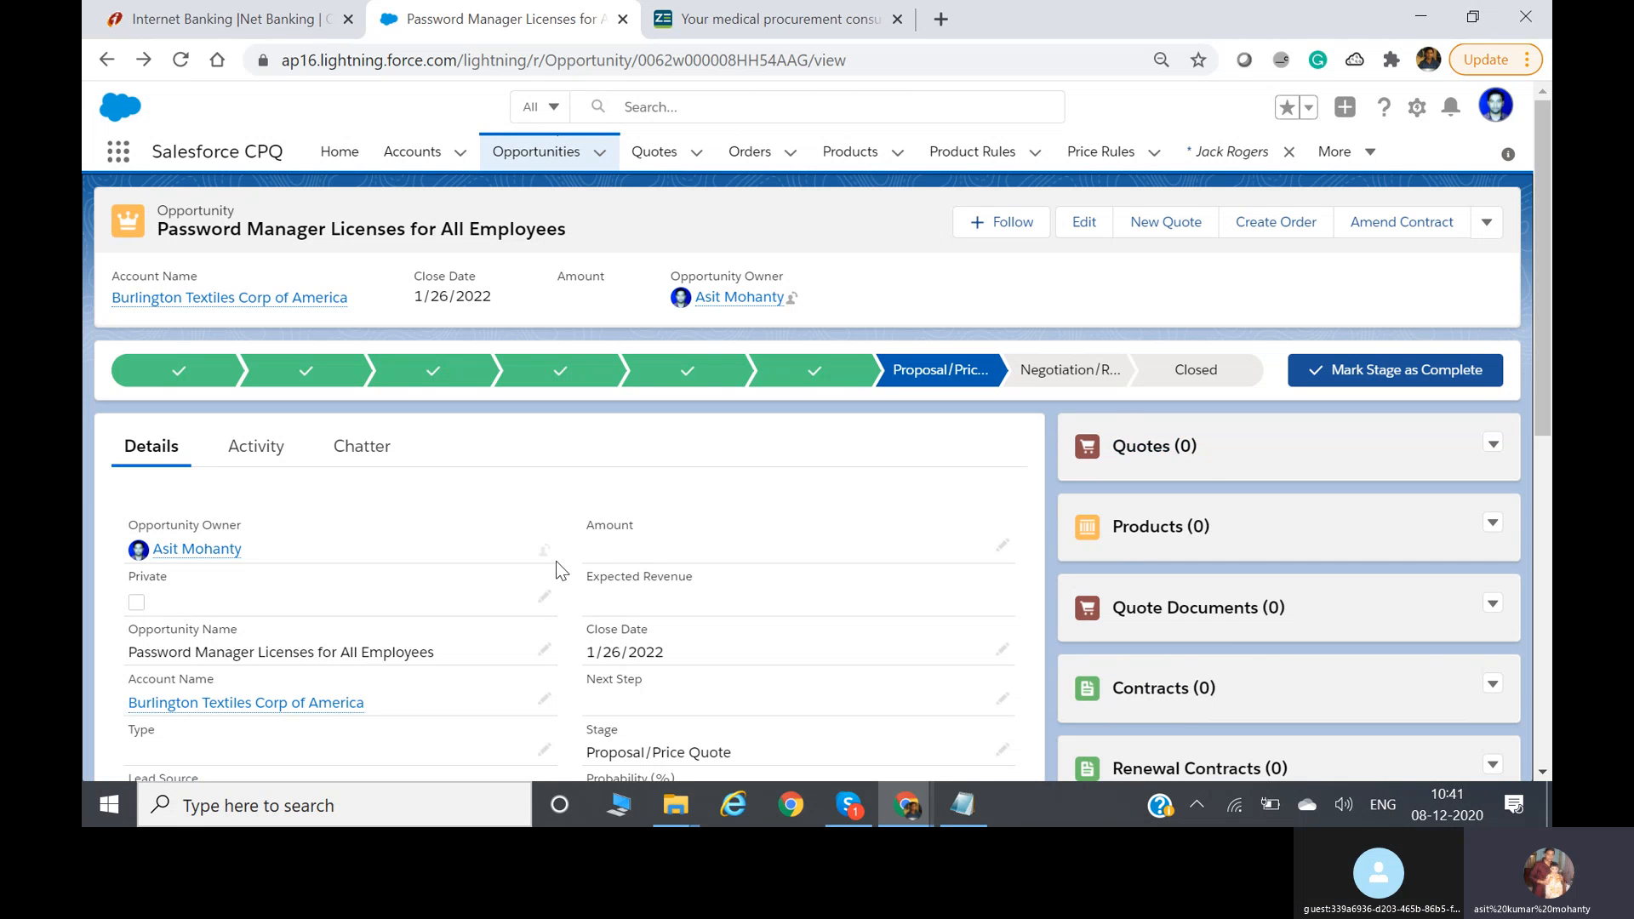
- View the opportunity's full related quotes list, open a new quote form from it and close the form without saving
click(1493, 444)
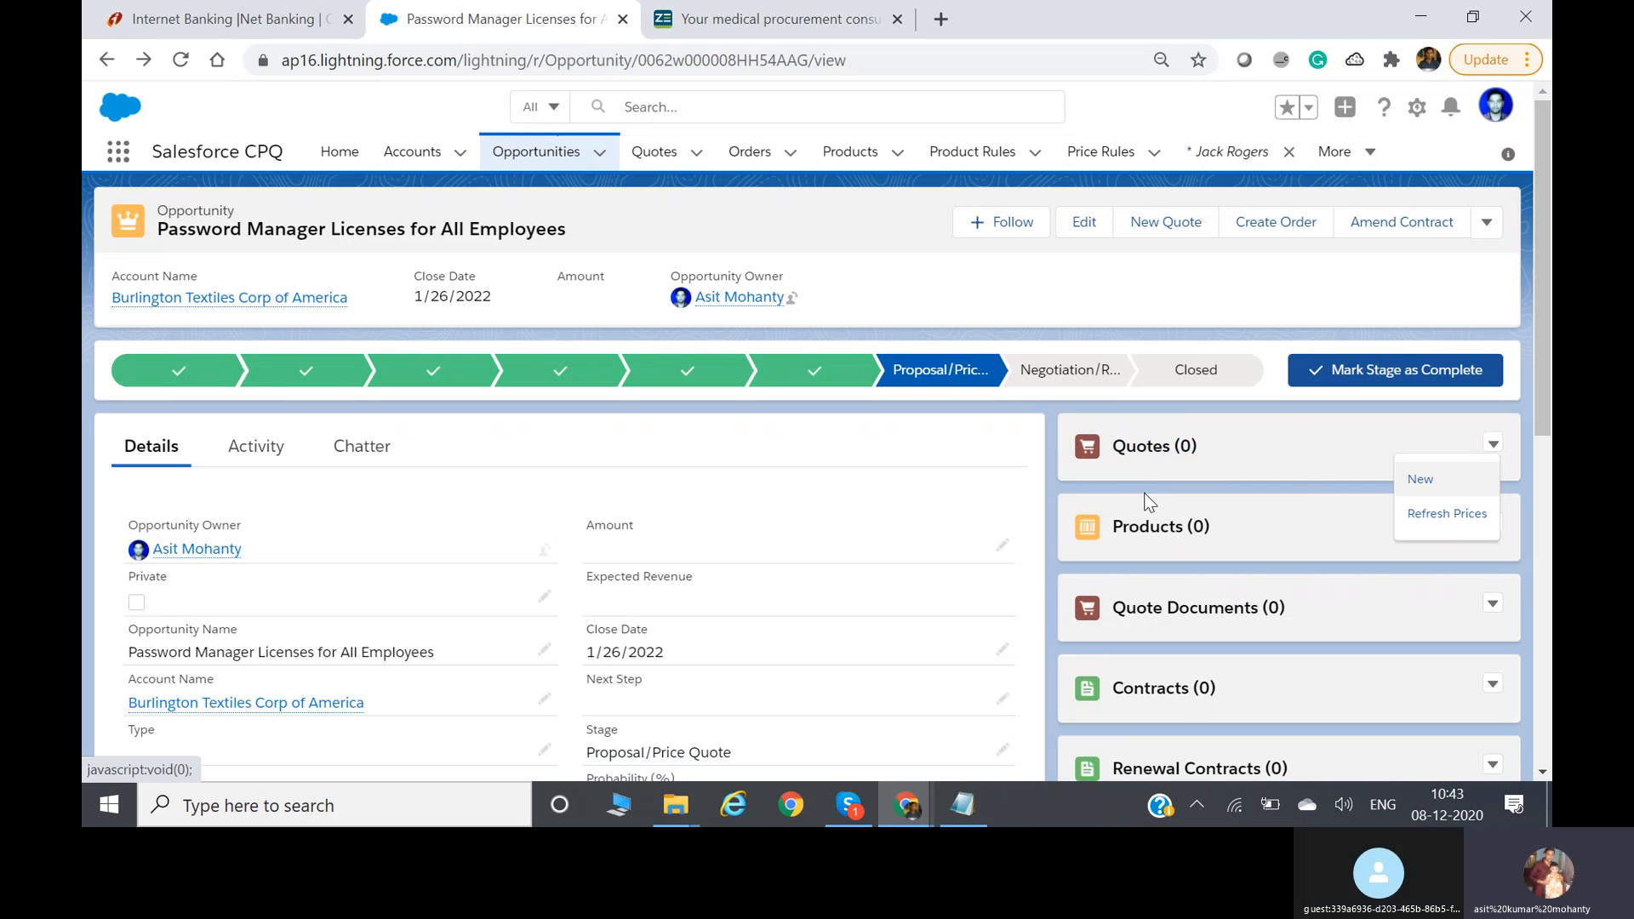
click(1142, 446)
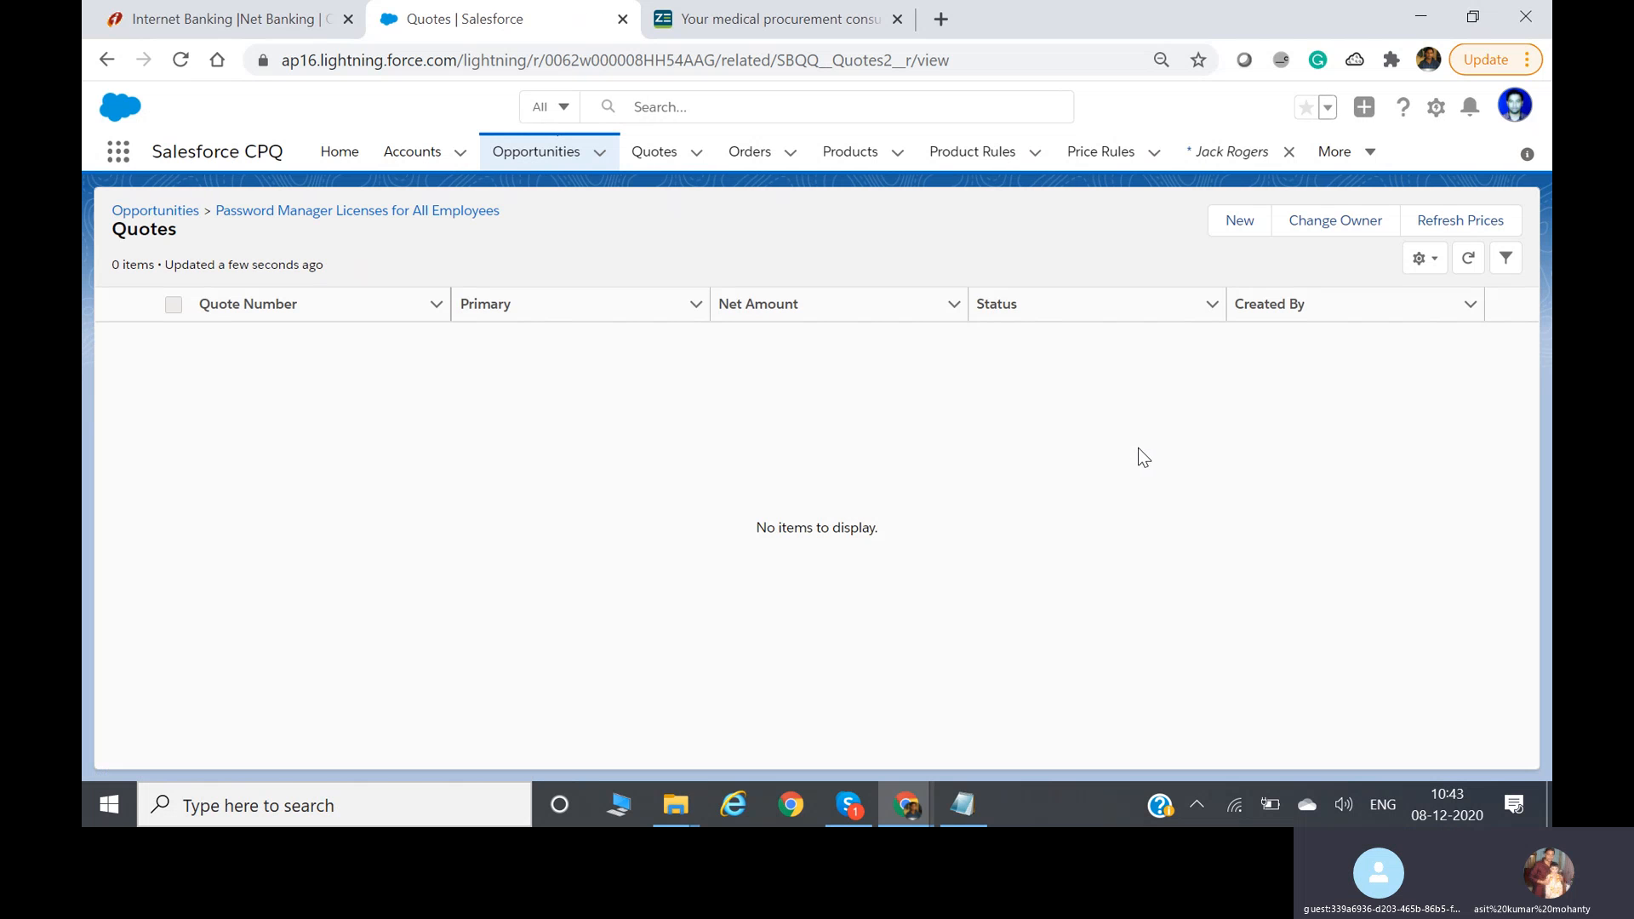
click(1237, 228)
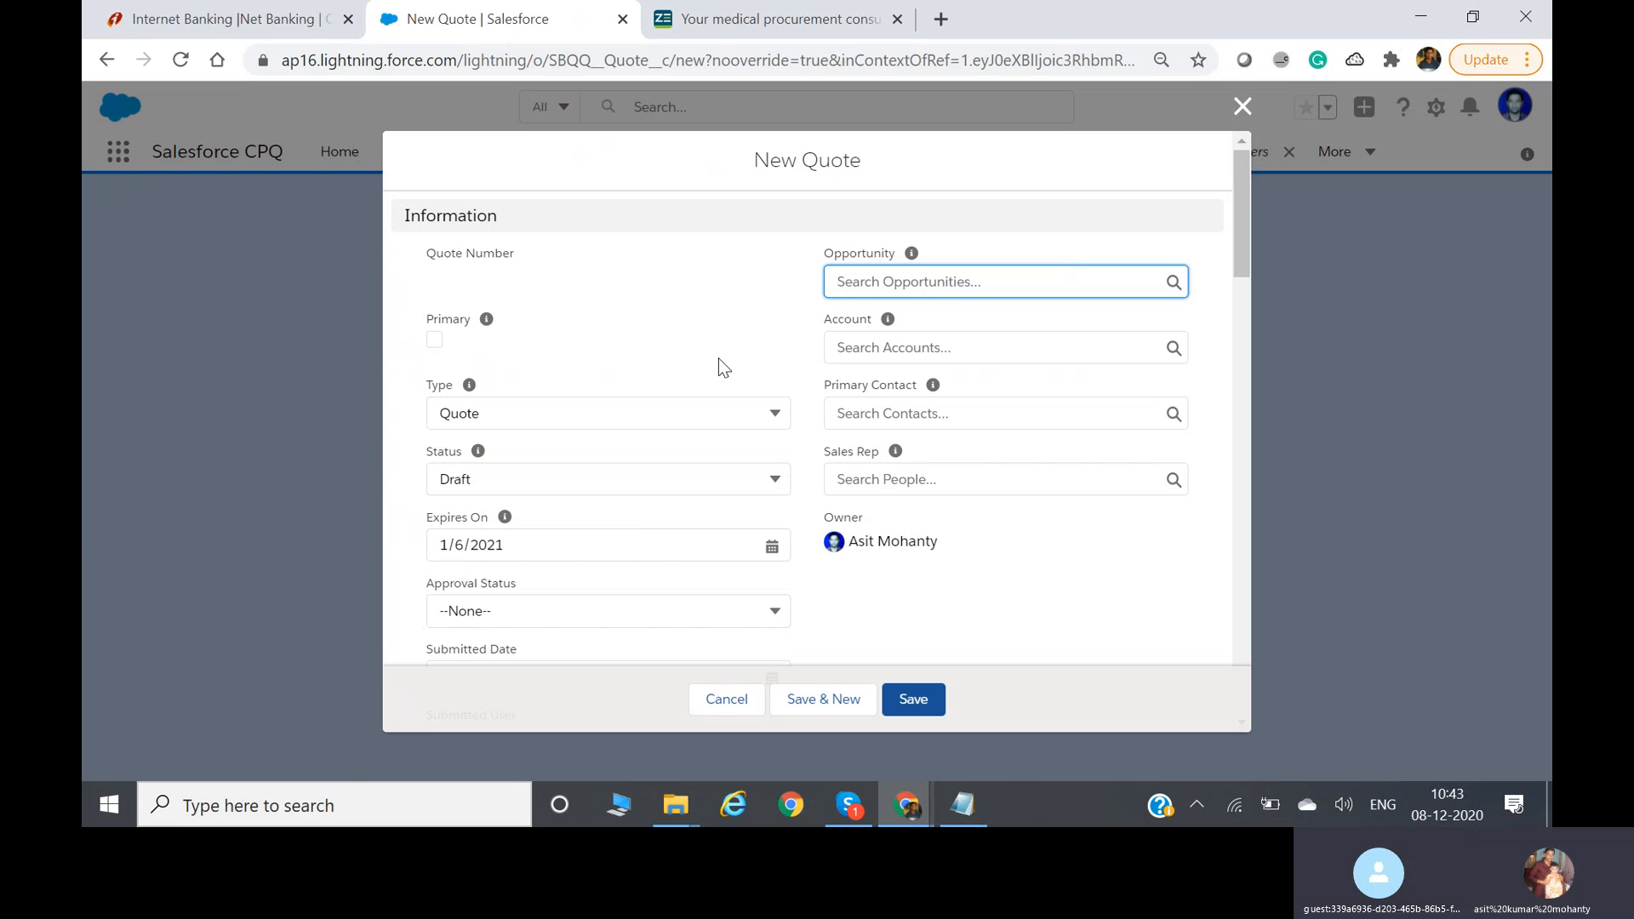
click(1240, 108)
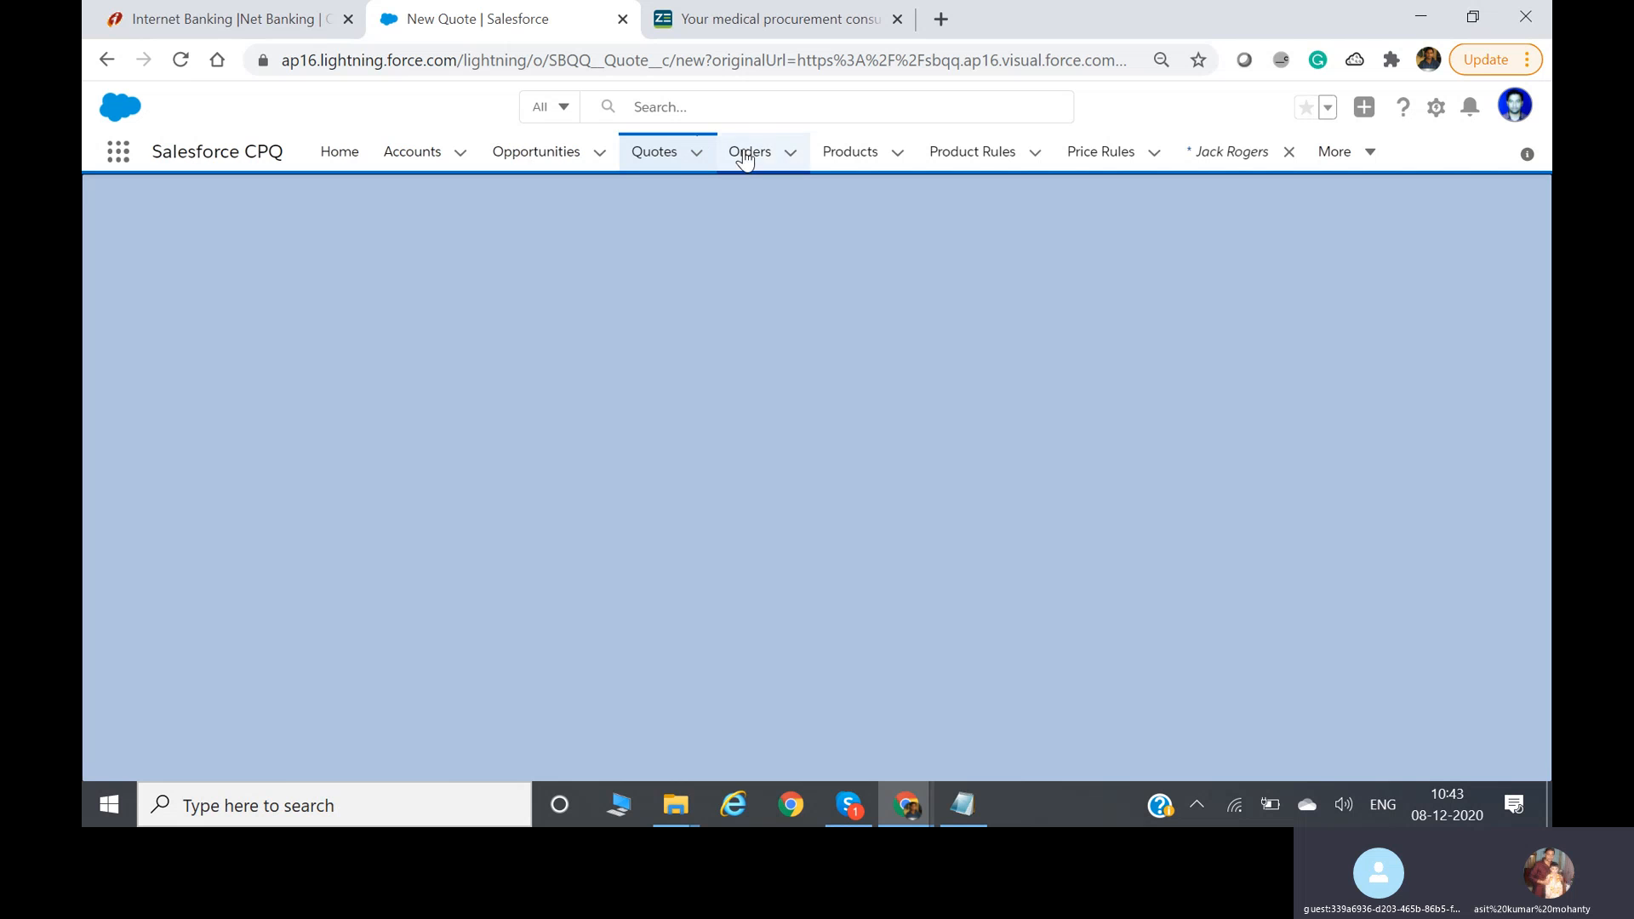
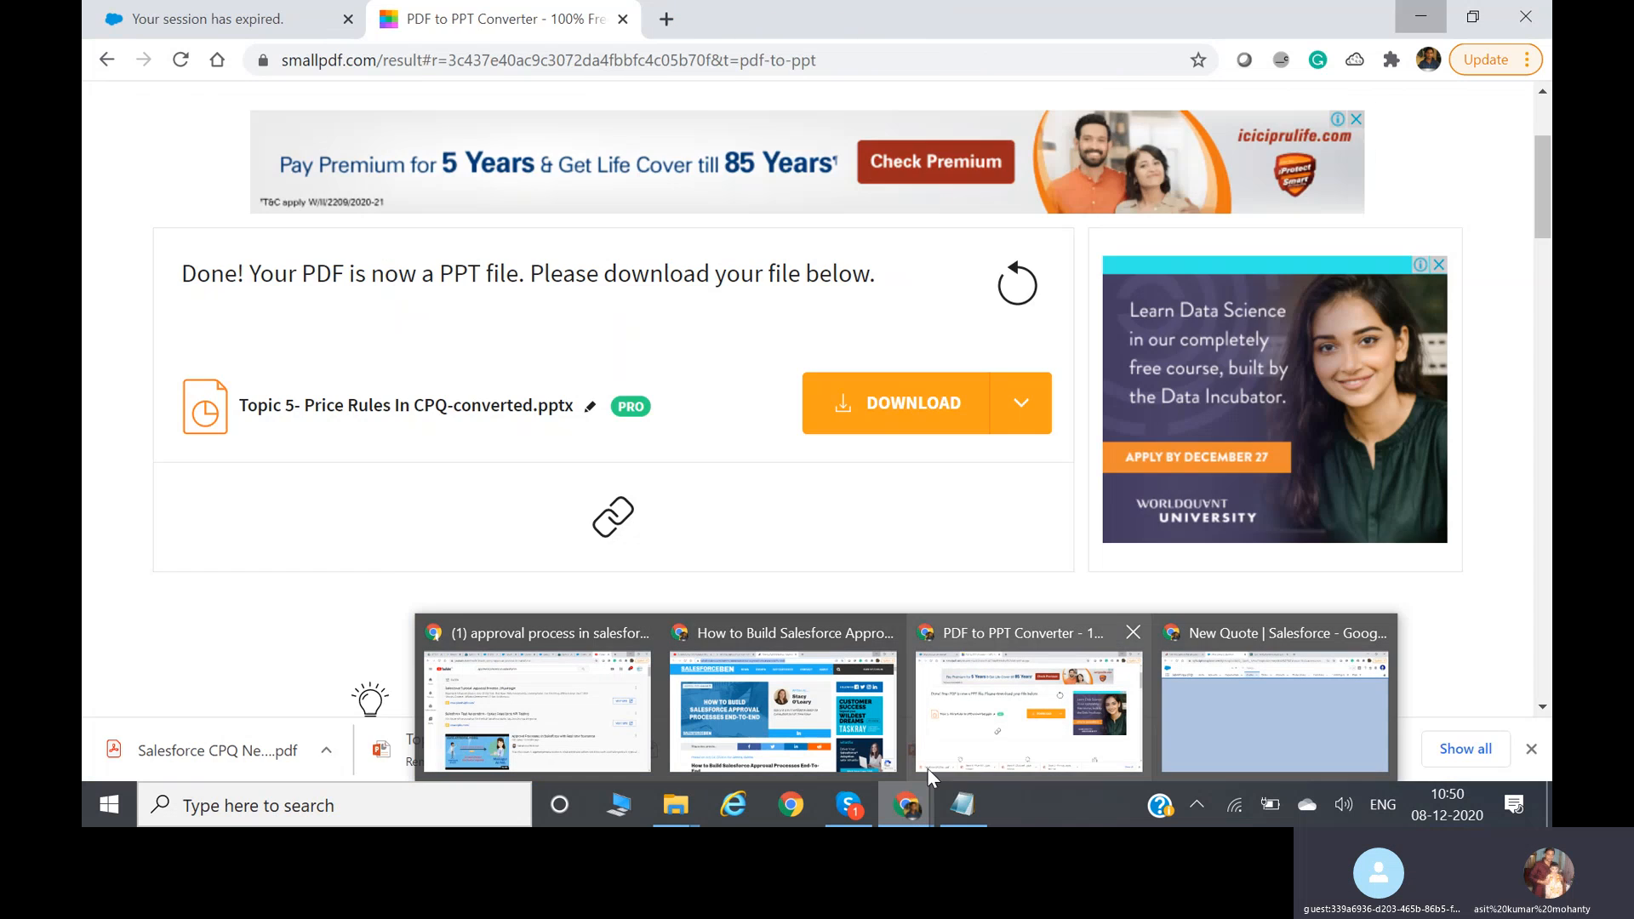
- Switch to the Salesforce CPQ Training call in Skype
mouse_move(854, 808)
click(798, 715)
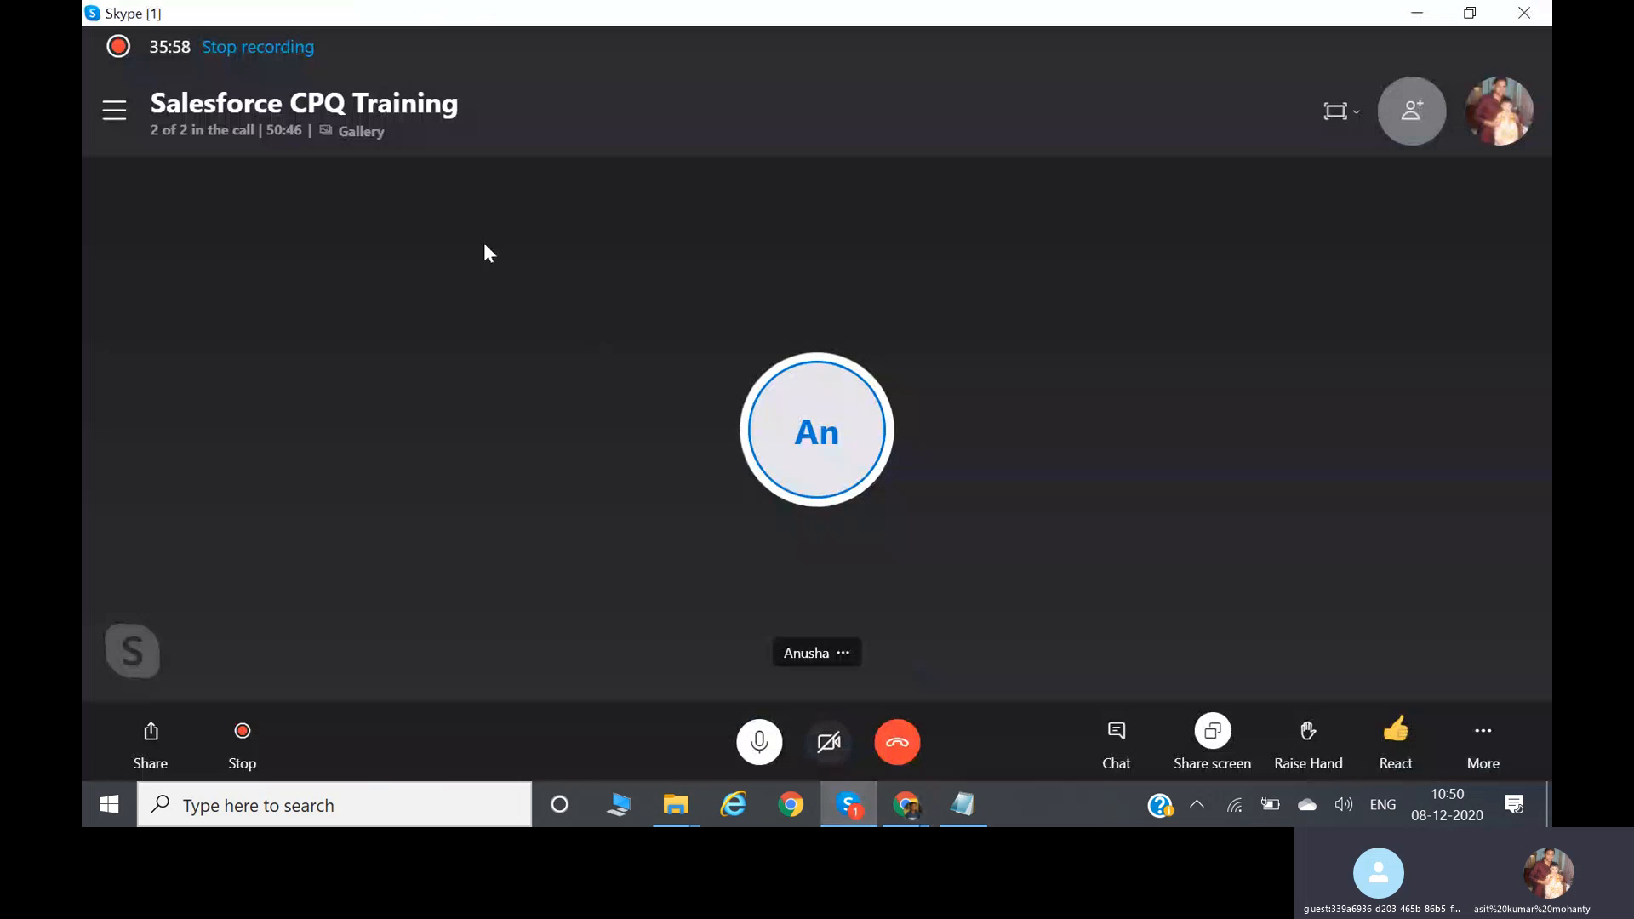